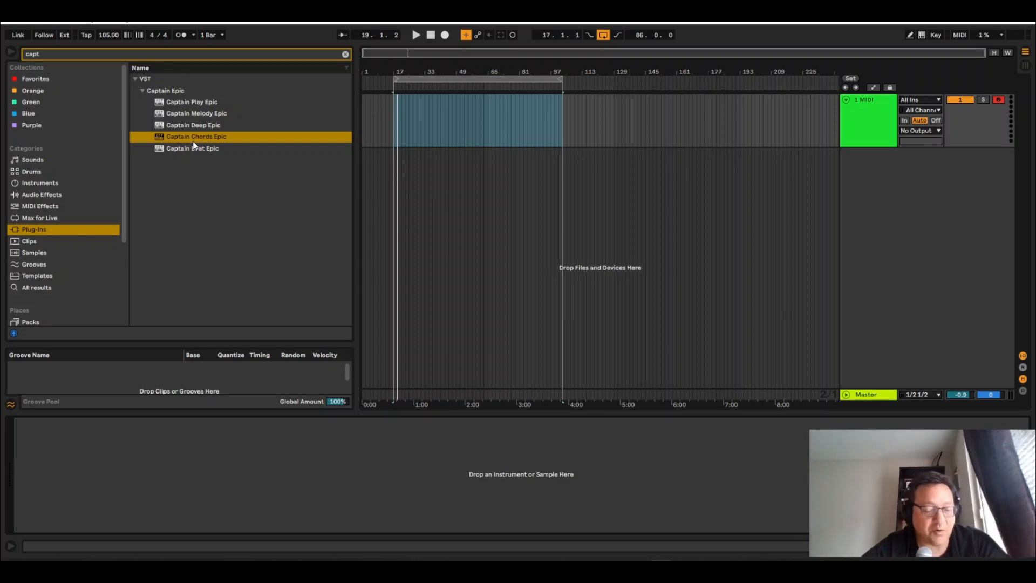
Load Captain Chords Epic onto the MIDI track, decline the plugin update, and enlarge its window.
{"action": "left_click", "coordinate": [182, 138]}
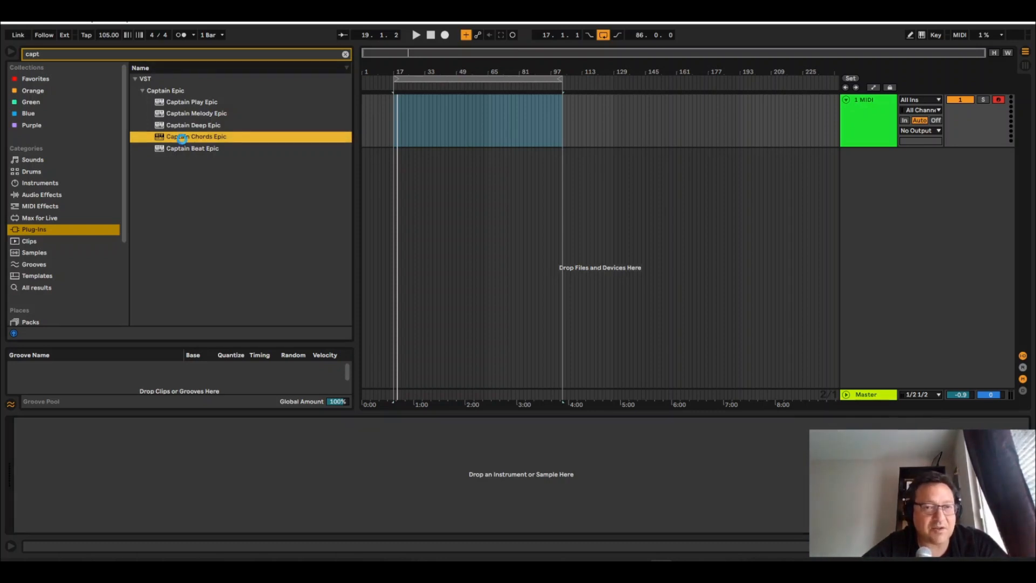
{"action": "double_click", "coordinate": [182, 138]}
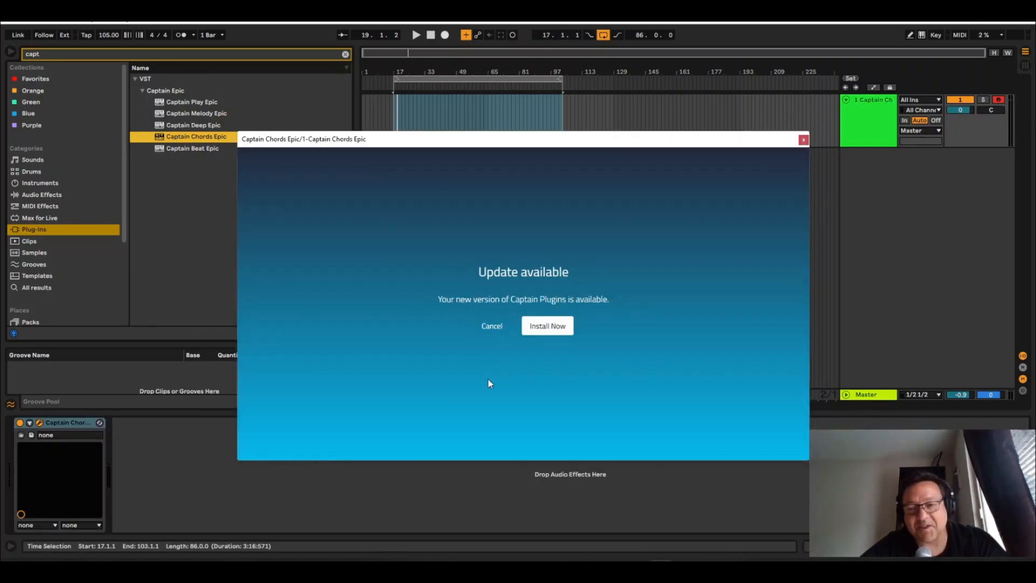
{"action": "left_click", "coordinate": [495, 328]}
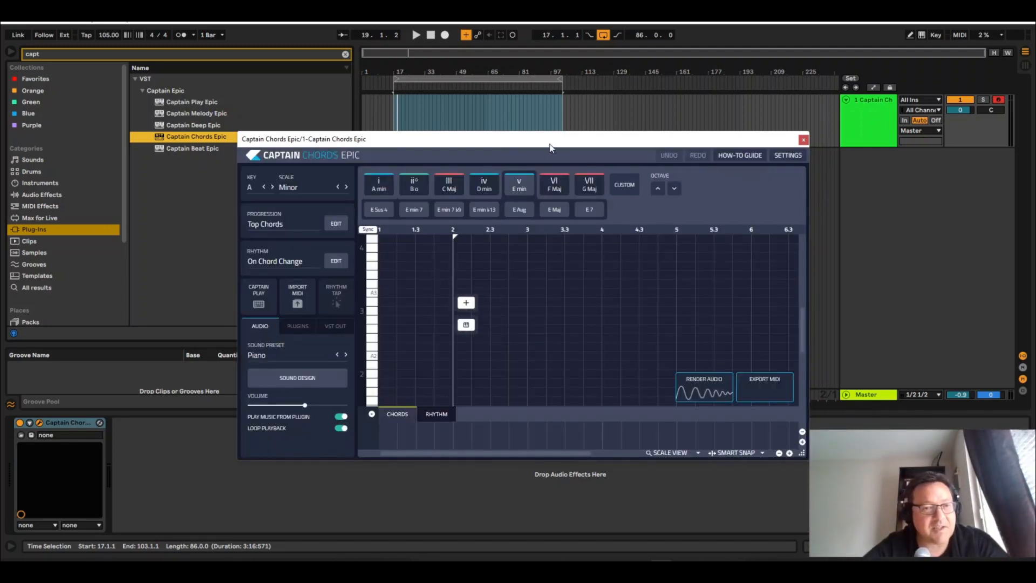
{"action": "left_click_drag", "start_coordinate": [549, 147], "coordinate": [489, 92]}
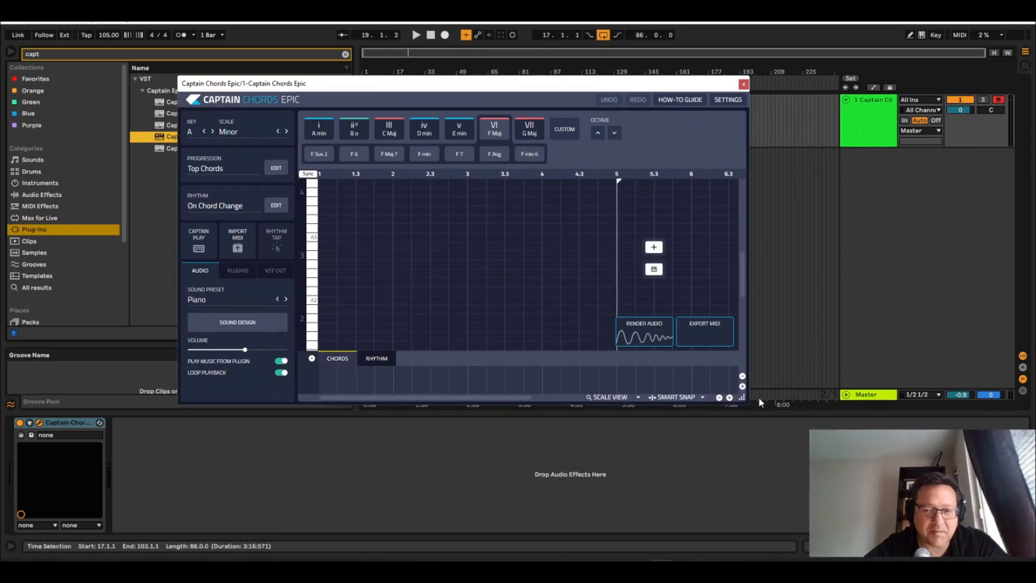
{"action": "left_click_drag", "start_coordinate": [748, 400], "coordinate": [940, 507]}
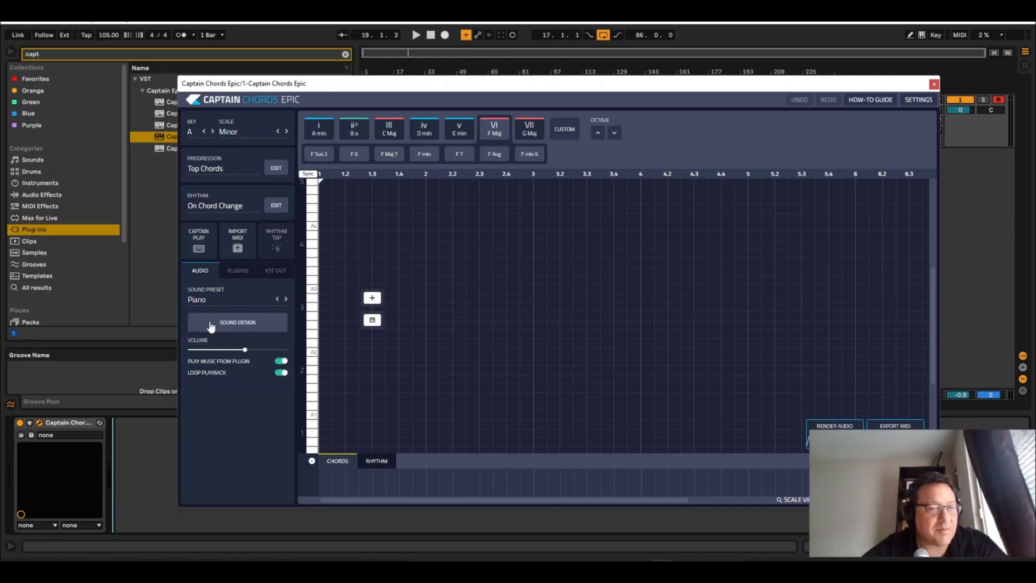
Examine the sound preset browser and the delay options in the Piano preset's sound design.
{"action": "left_click", "coordinate": [227, 305]}
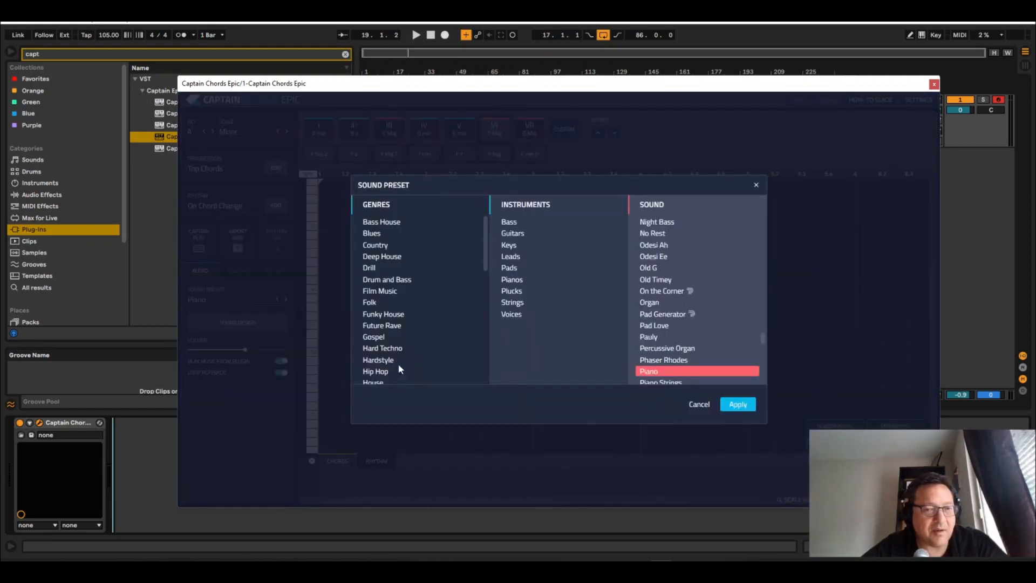
{"action": "left_click", "coordinate": [700, 405]}
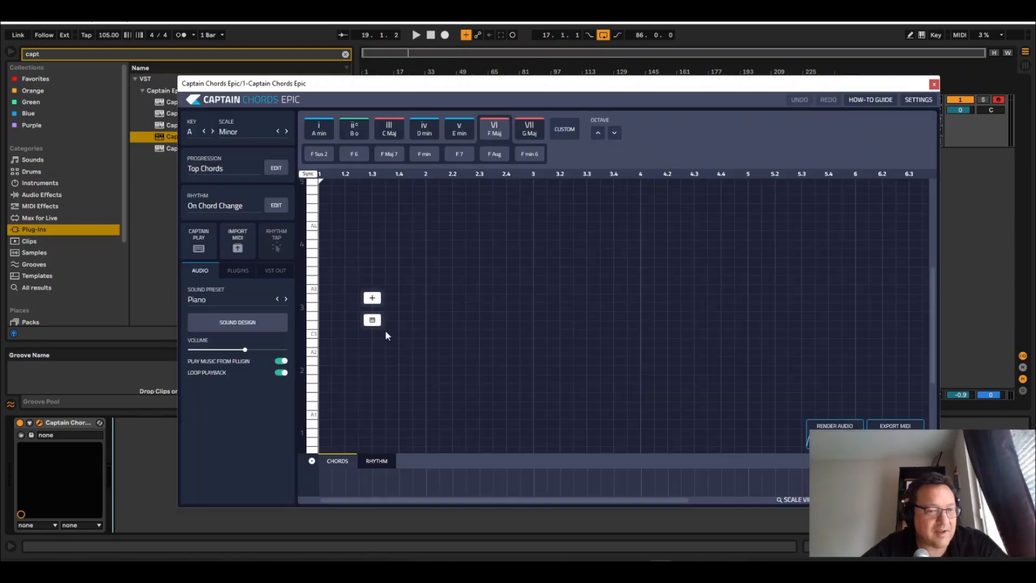
{"action": "left_click", "coordinate": [241, 328]}
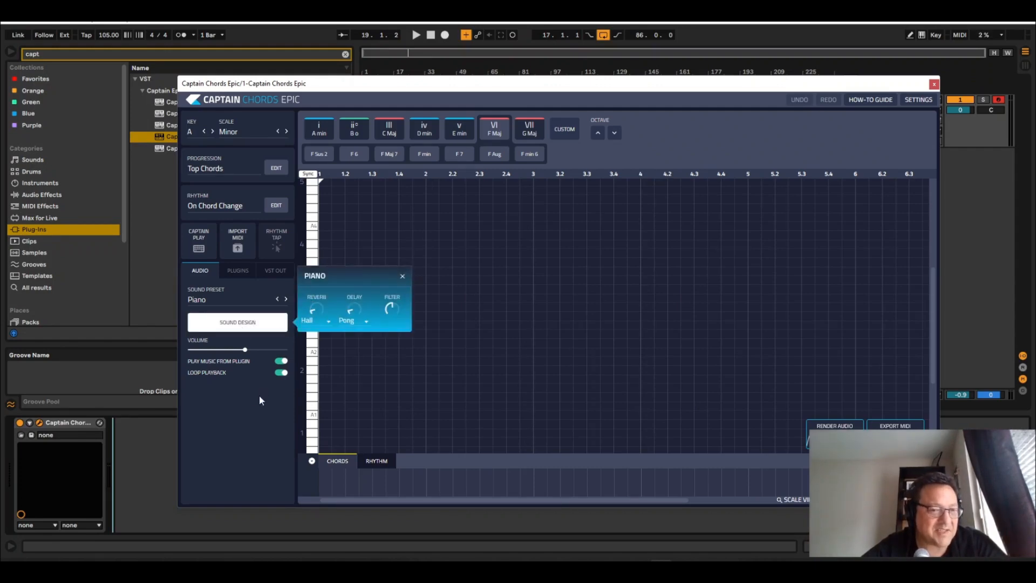
{"action": "left_click", "coordinate": [362, 323]}
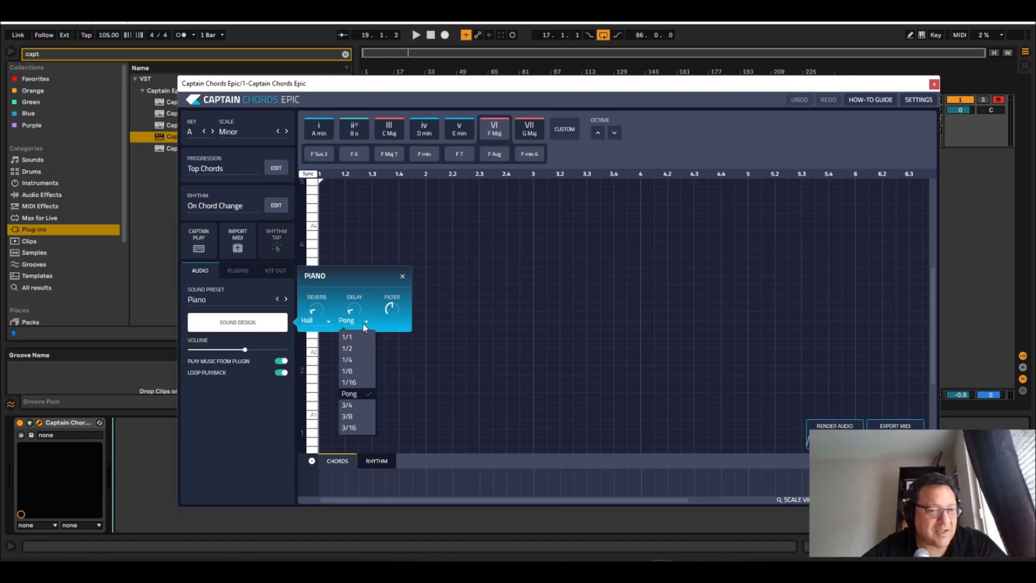
{"action": "left_click", "coordinate": [363, 323]}
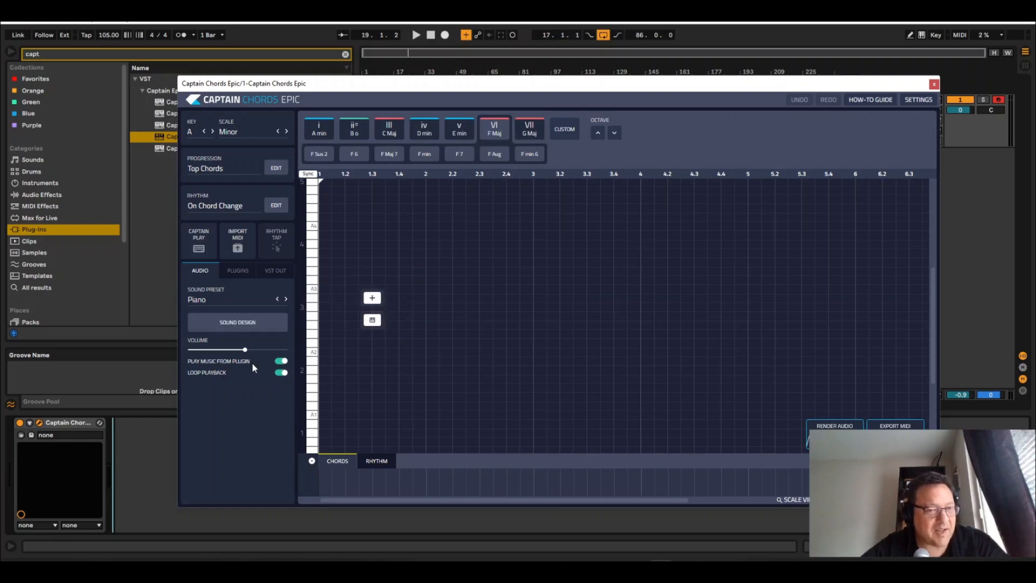
Look over the plugin's VST instrument hosting and VST output options, then return to the built-in audio settings.
{"action": "left_click", "coordinate": [238, 270]}
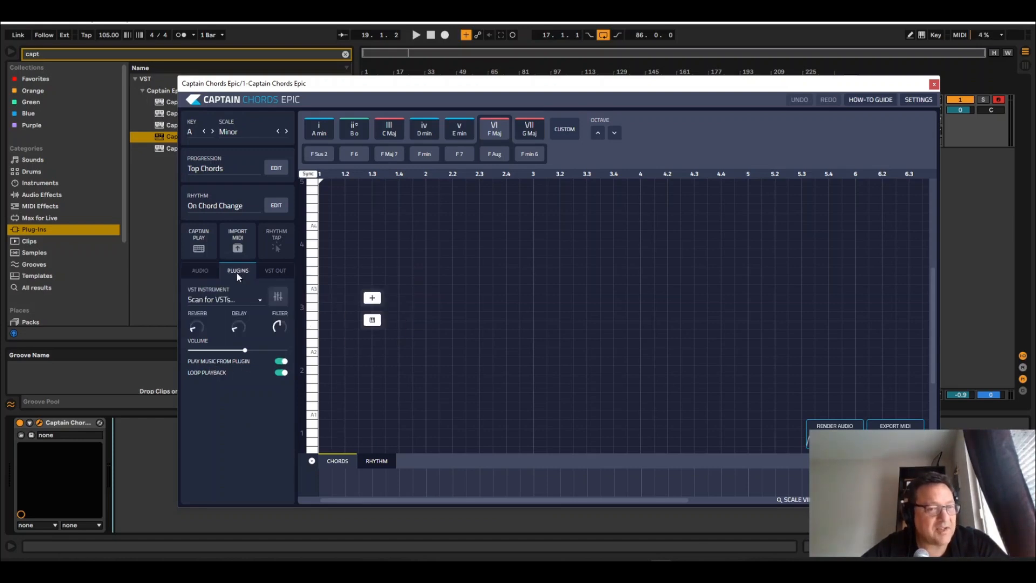
{"action": "left_click", "coordinate": [245, 300]}
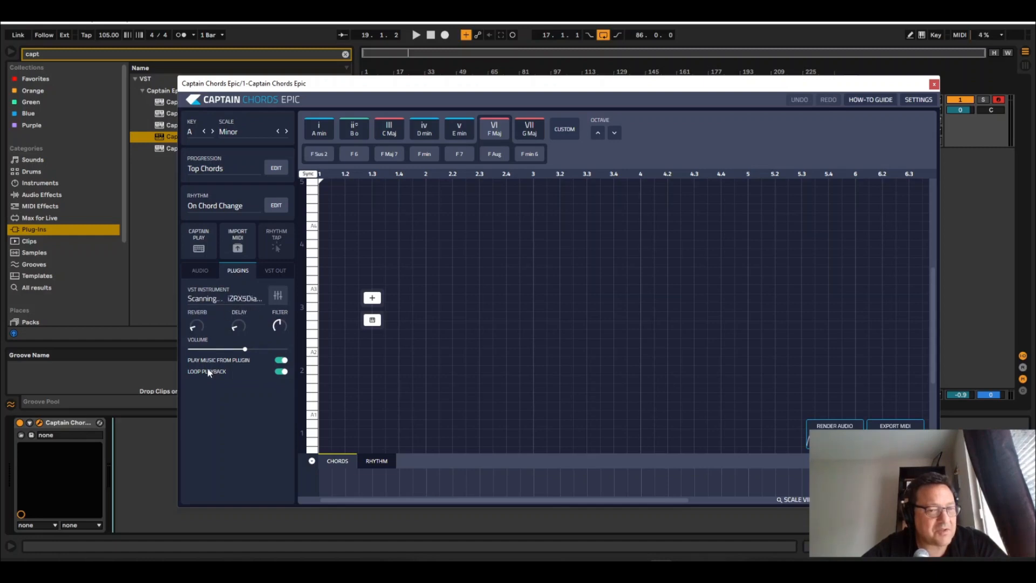
{"action": "left_click", "coordinate": [278, 270]}
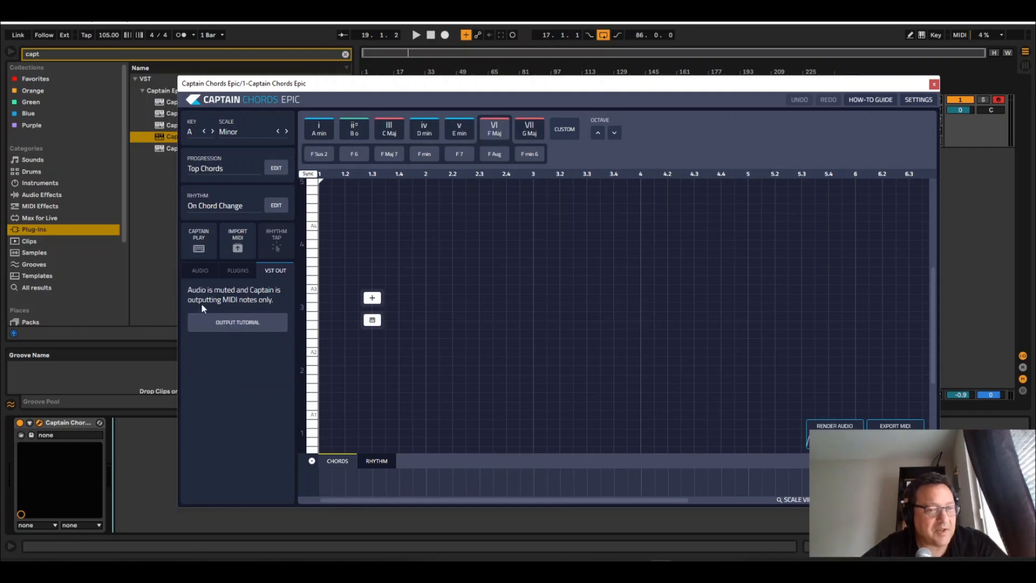
{"action": "left_click", "coordinate": [200, 270]}
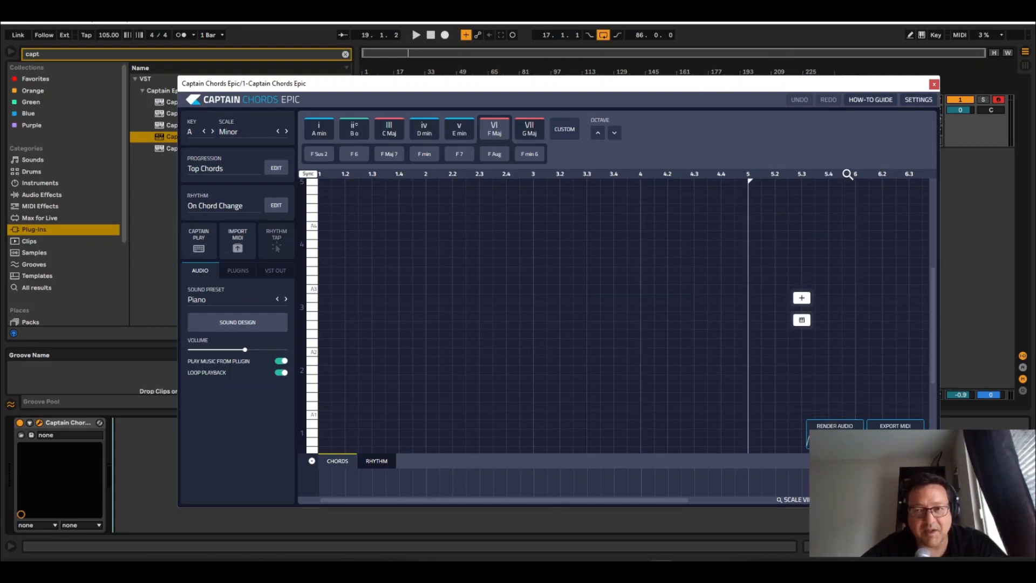
{"action": "left_click_drag", "start_coordinate": [800, 89], "coordinate": [780, 251]}
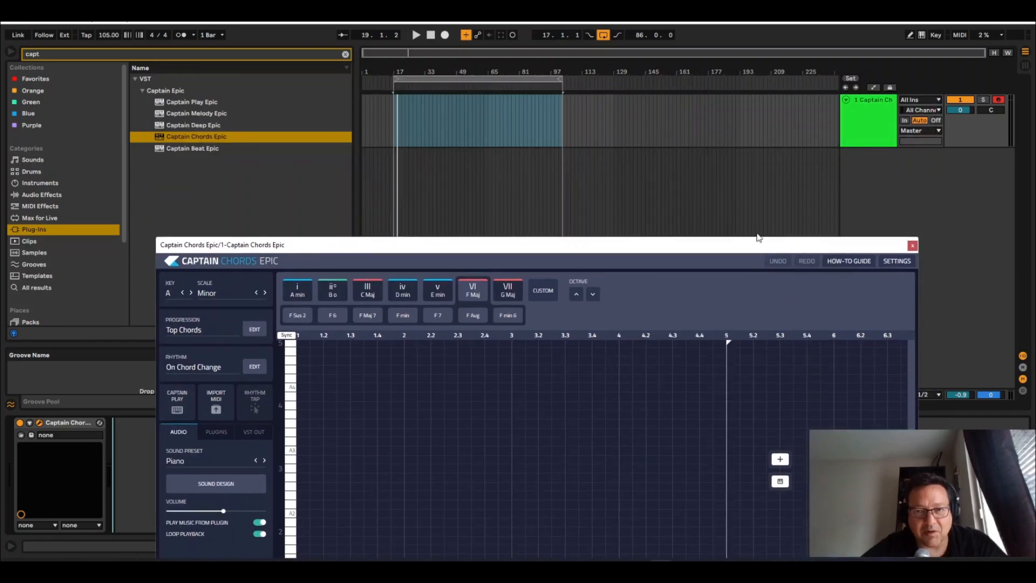
{"action": "left_click_drag", "start_coordinate": [703, 250], "coordinate": [696, 133]}
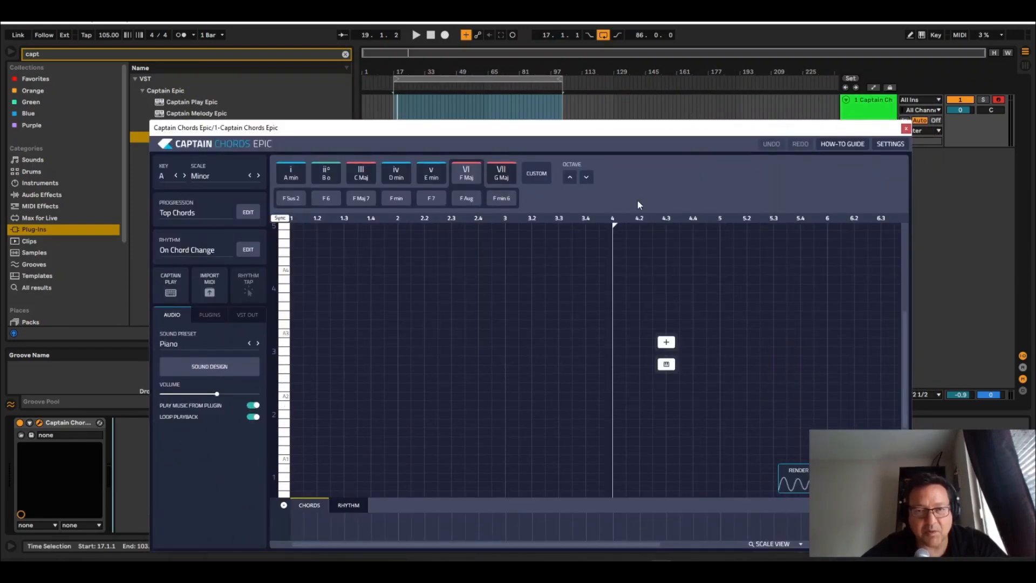
{"action": "left_click_drag", "start_coordinate": [596, 135], "coordinate": [592, 112]}
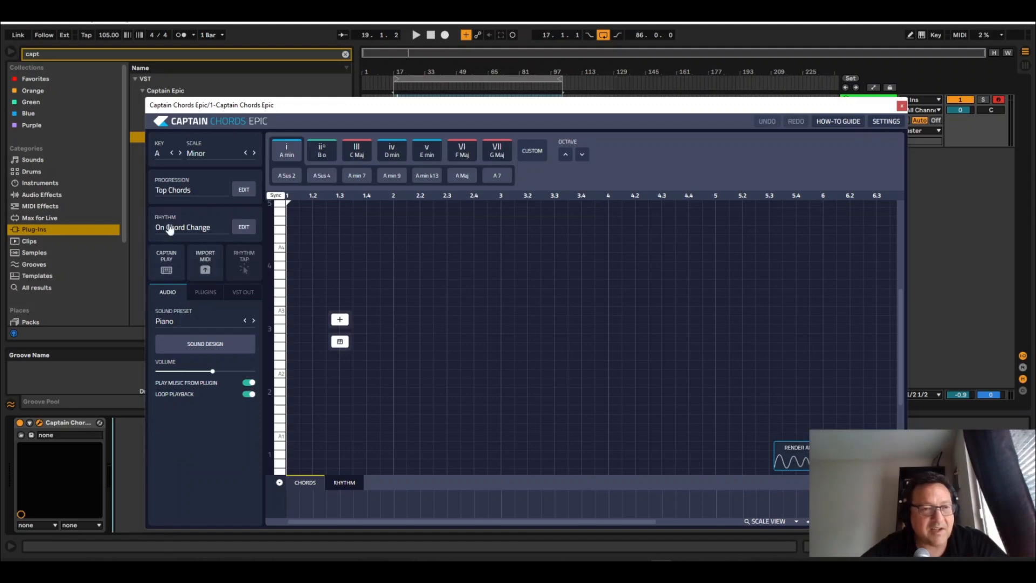
Generate a chord progression from the House bank using the Top Chords progression.
{"action": "left_click", "coordinate": [187, 194]}
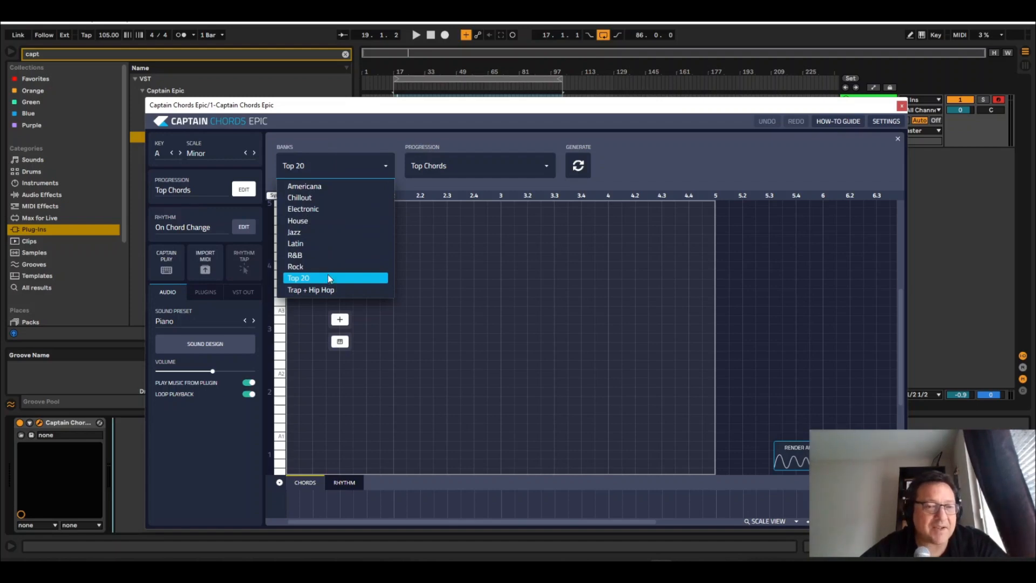
{"action": "left_click", "coordinate": [326, 222]}
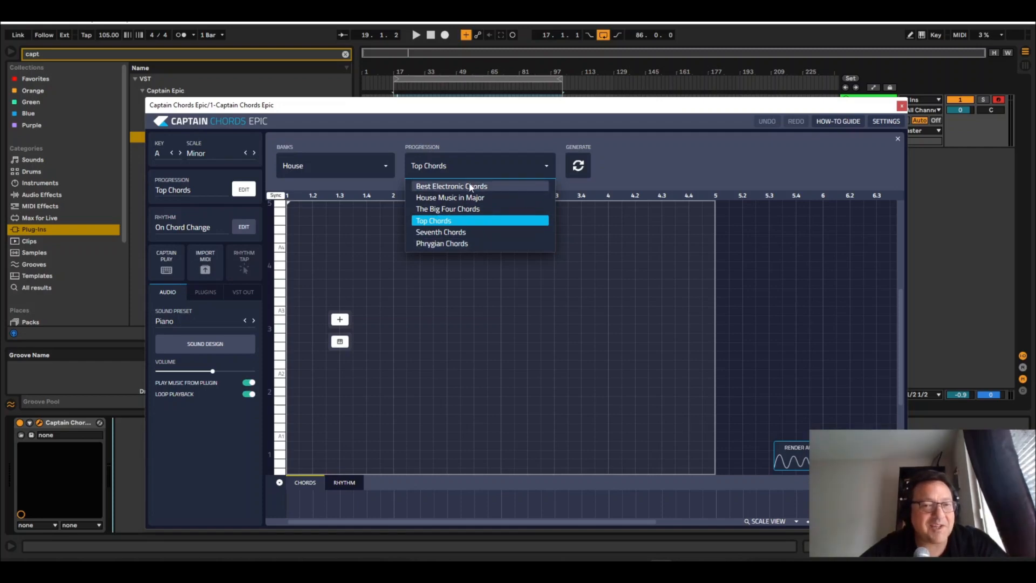
{"action": "left_click", "coordinate": [469, 221]}
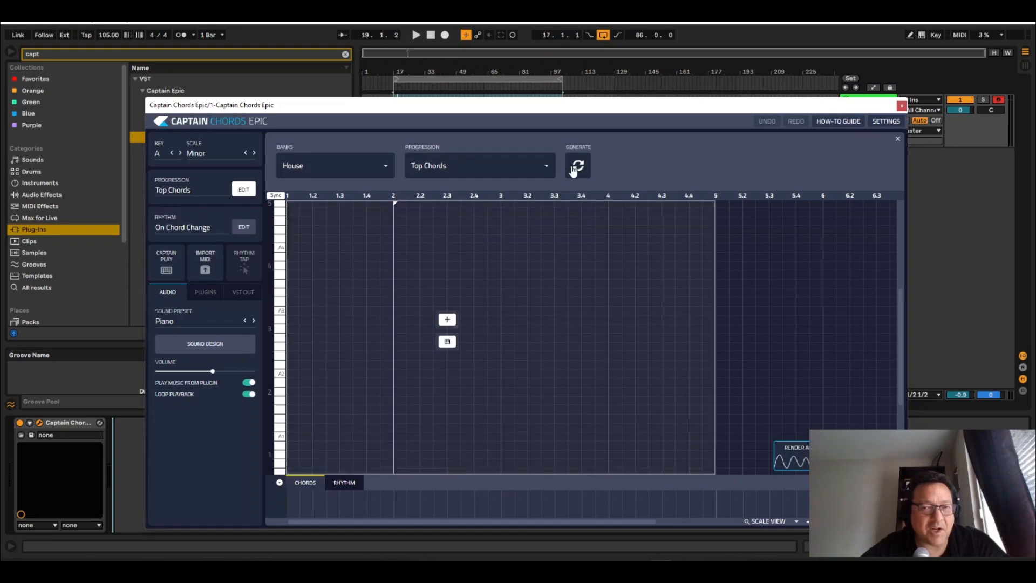
{"action": "left_click", "coordinate": [576, 167]}
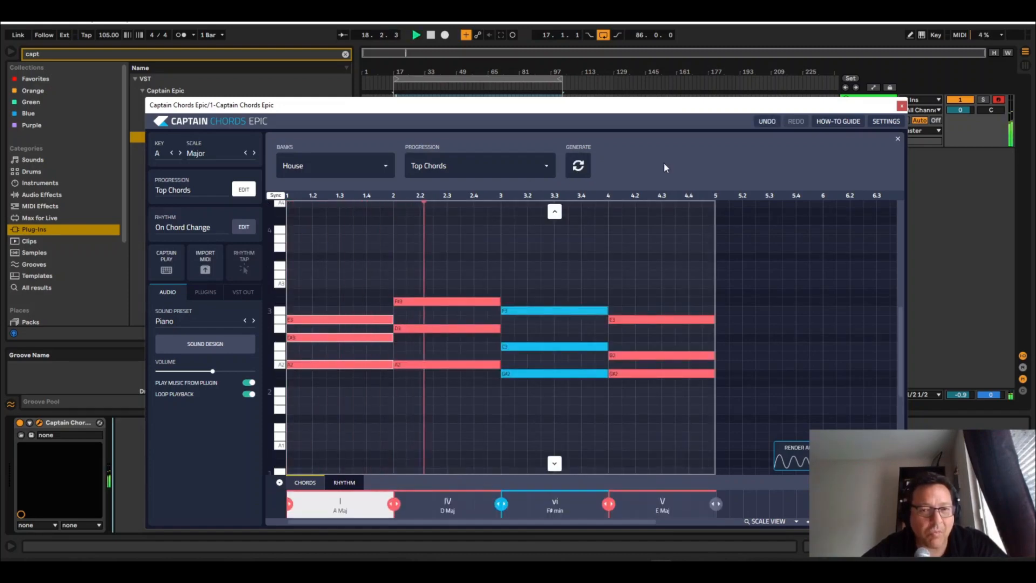
Regenerate the House progression until it gives a repeating A min, F Maj, C Maj, G Maj sequence.
{"action": "left_click", "coordinate": [579, 163]}
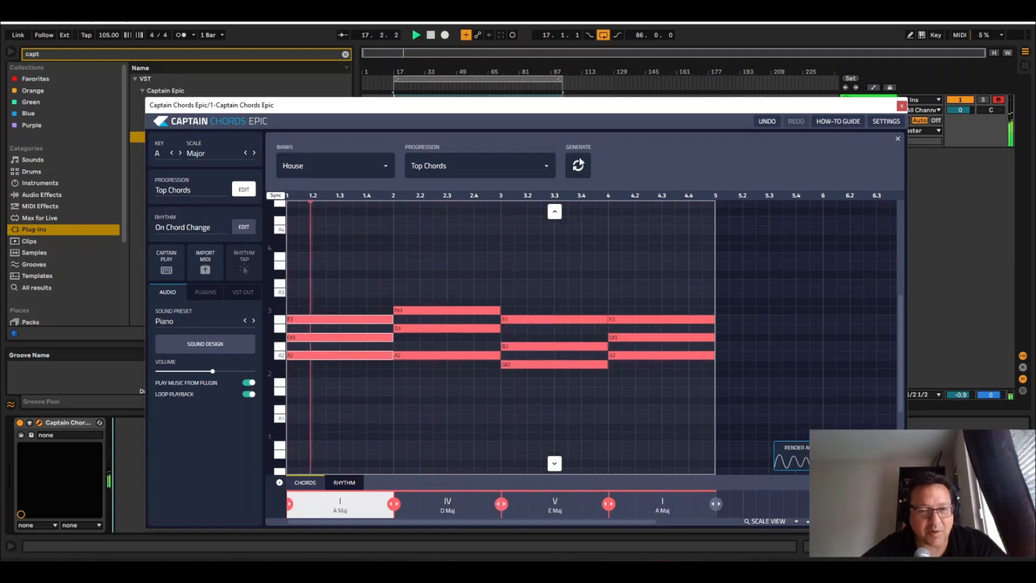
{"action": "left_click", "coordinate": [580, 165]}
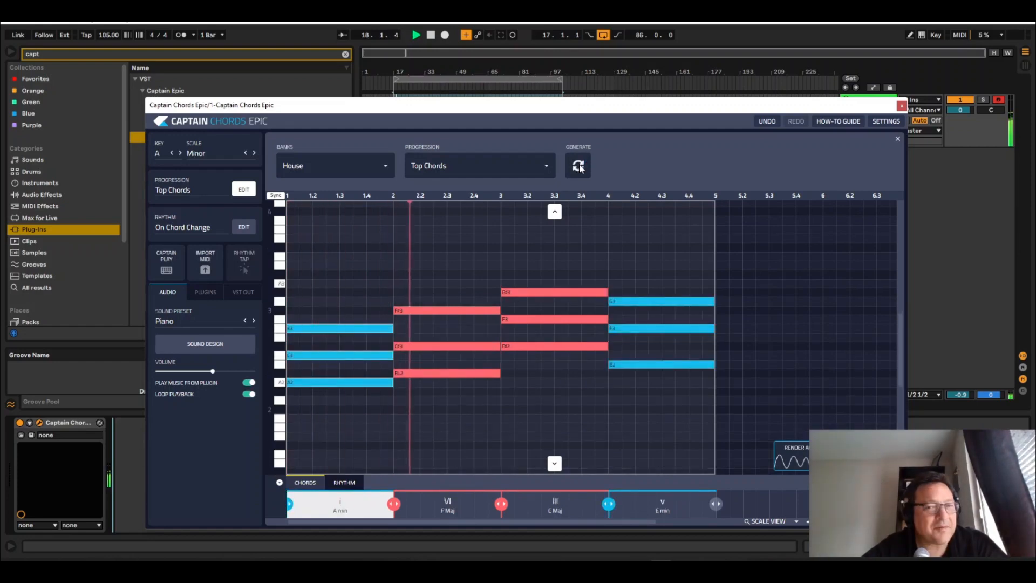
{"action": "left_click", "coordinate": [579, 166]}
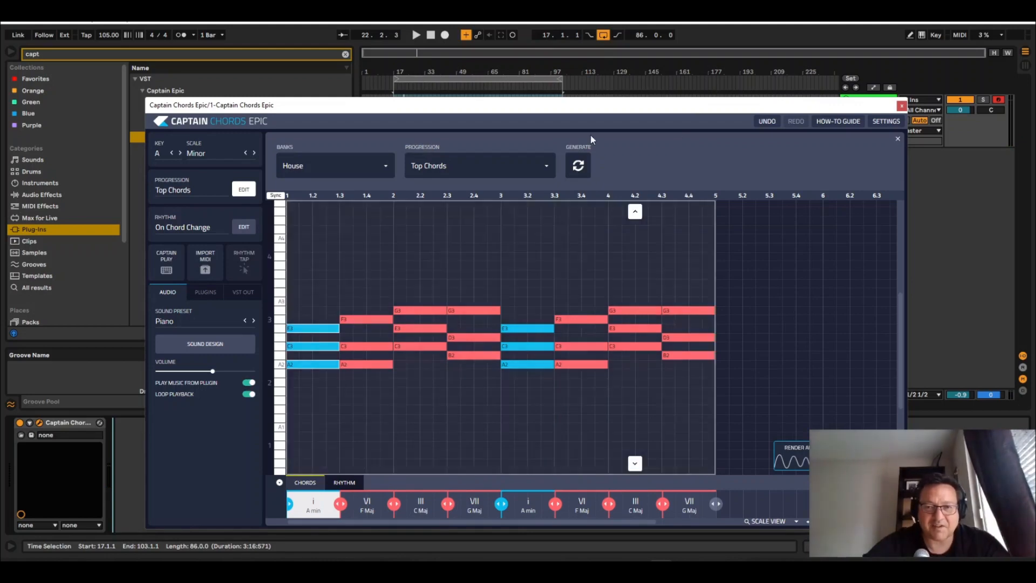
Export the generated chords as a MIDI clip onto a new track at bar 117 and open the clip's notes.
{"action": "left_click_drag", "start_coordinate": [572, 110], "coordinate": [458, 153]}
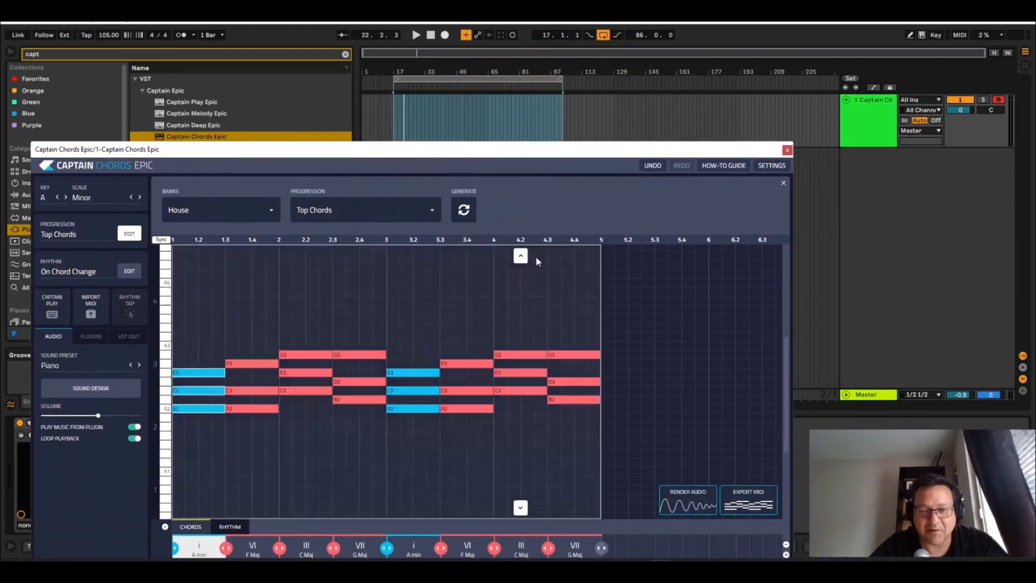
{"action": "left_click_drag", "start_coordinate": [749, 499], "coordinate": [592, 317]}
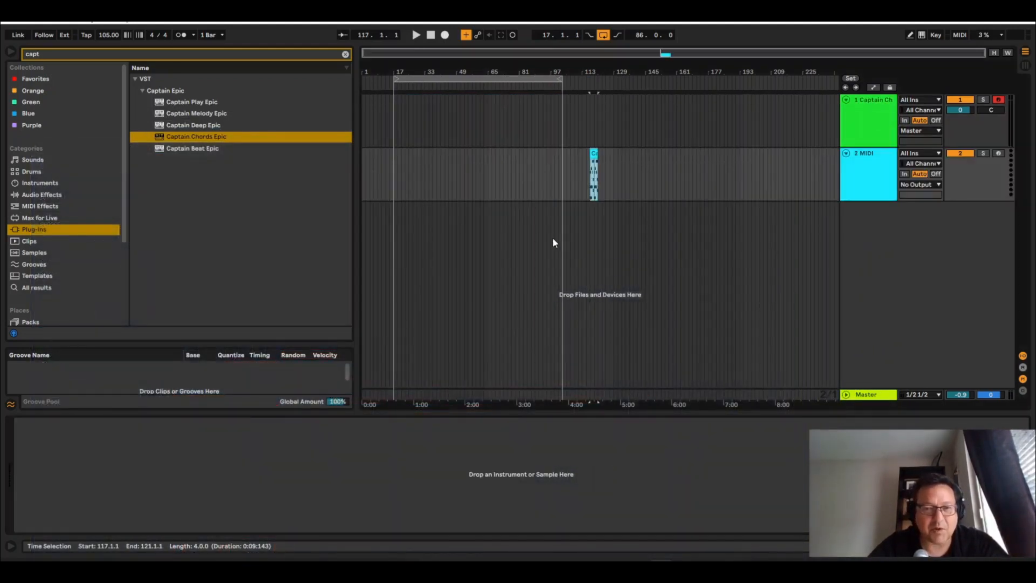
{"action": "left_click", "coordinate": [587, 194]}
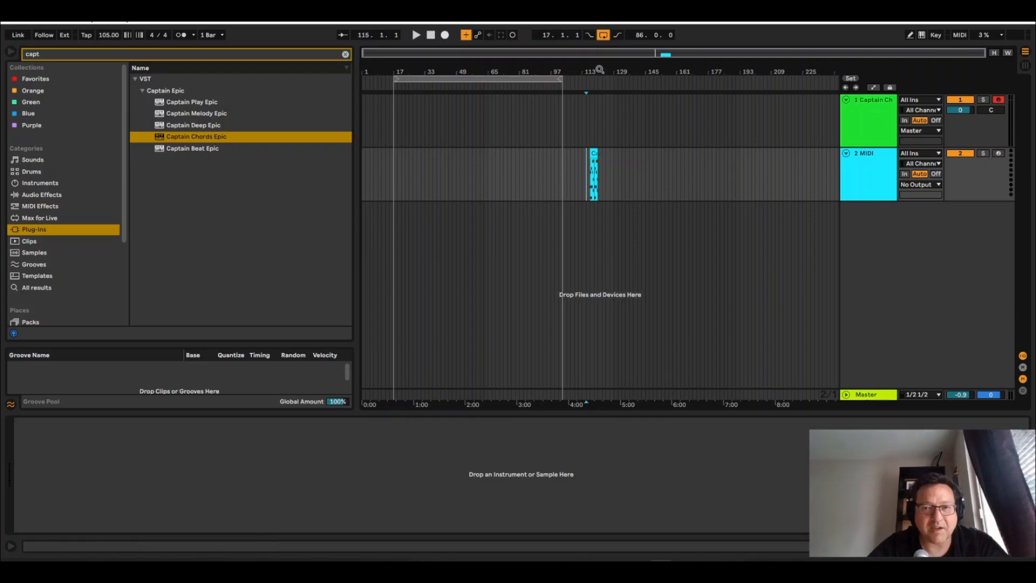
{"action": "left_click_drag", "start_coordinate": [599, 71], "coordinate": [599, 129]}
{"action": "left_click", "coordinate": [553, 152]}
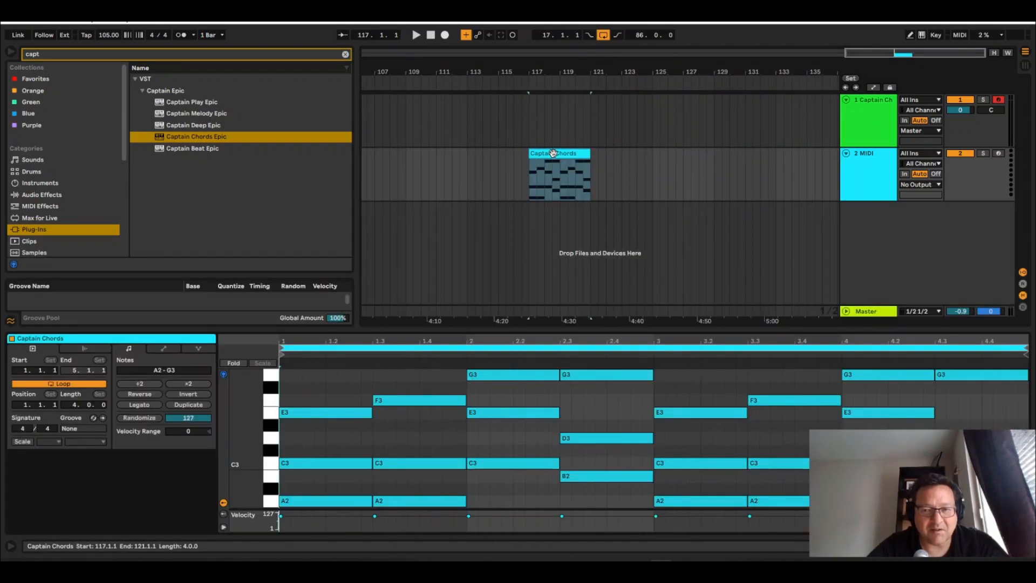
Reopen Captain Chords Epic and apply the Sexy rhythm from the Deep House bank to the progression.
{"action": "left_click", "coordinate": [888, 113]}
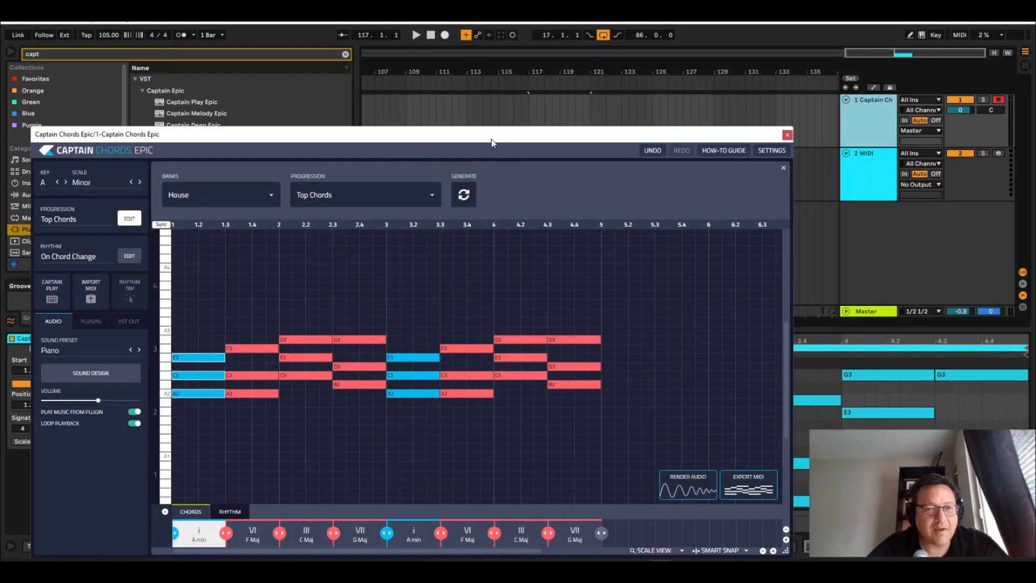
{"action": "left_click_drag", "start_coordinate": [490, 139], "coordinate": [587, 84]}
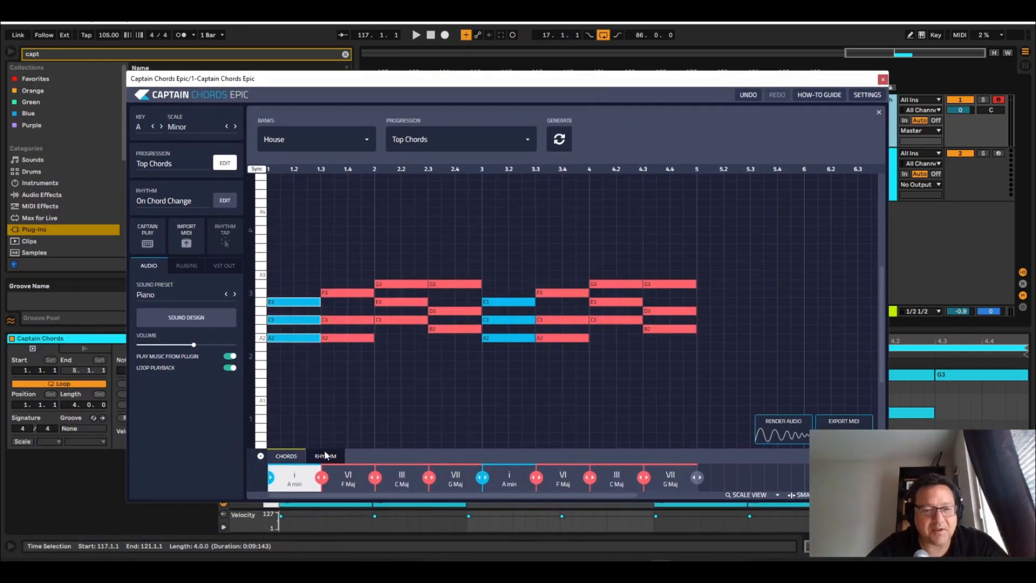
{"action": "left_click", "coordinate": [168, 202]}
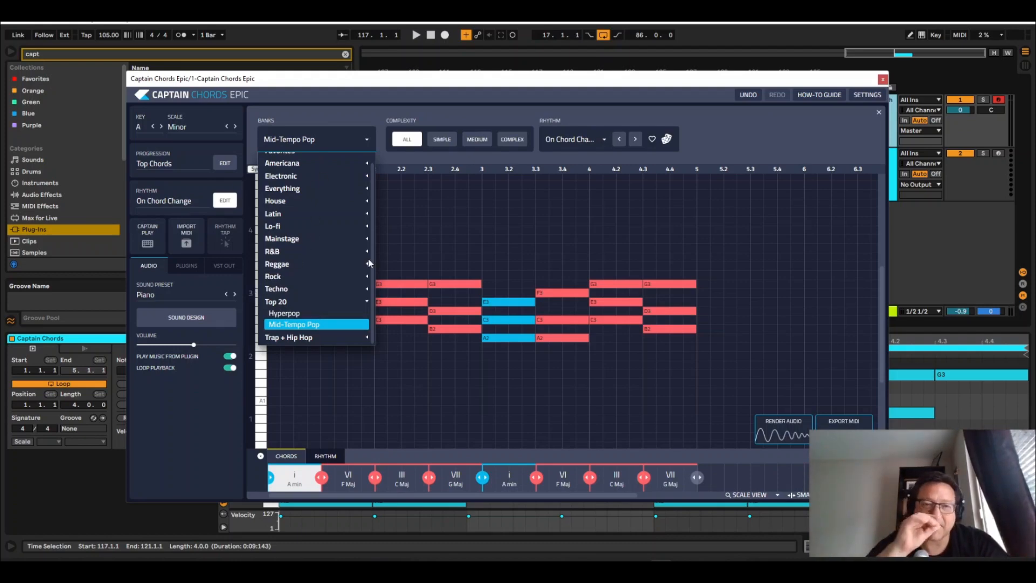
{"action": "left_click", "coordinate": [341, 201]}
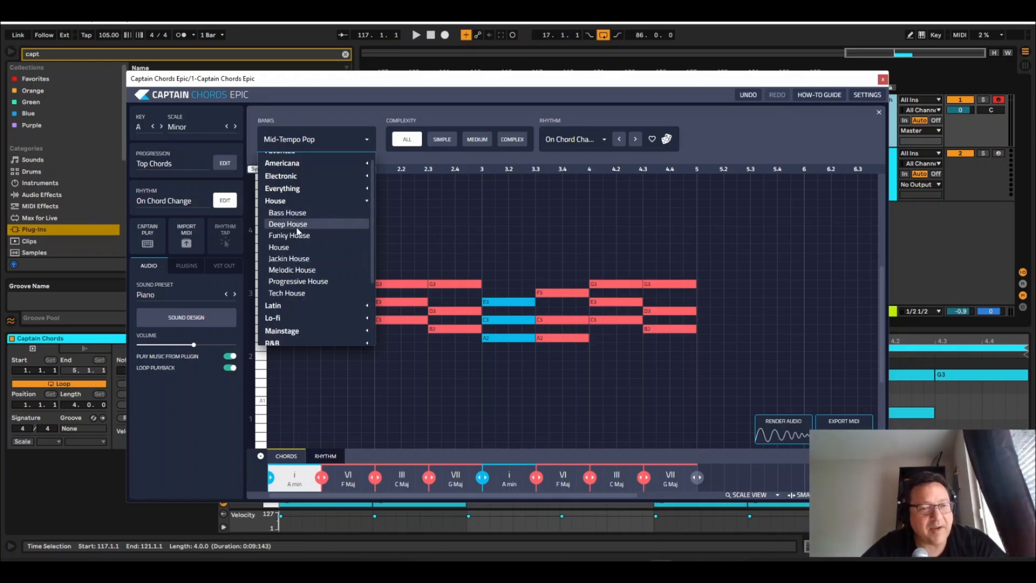
{"action": "left_click", "coordinate": [297, 229]}
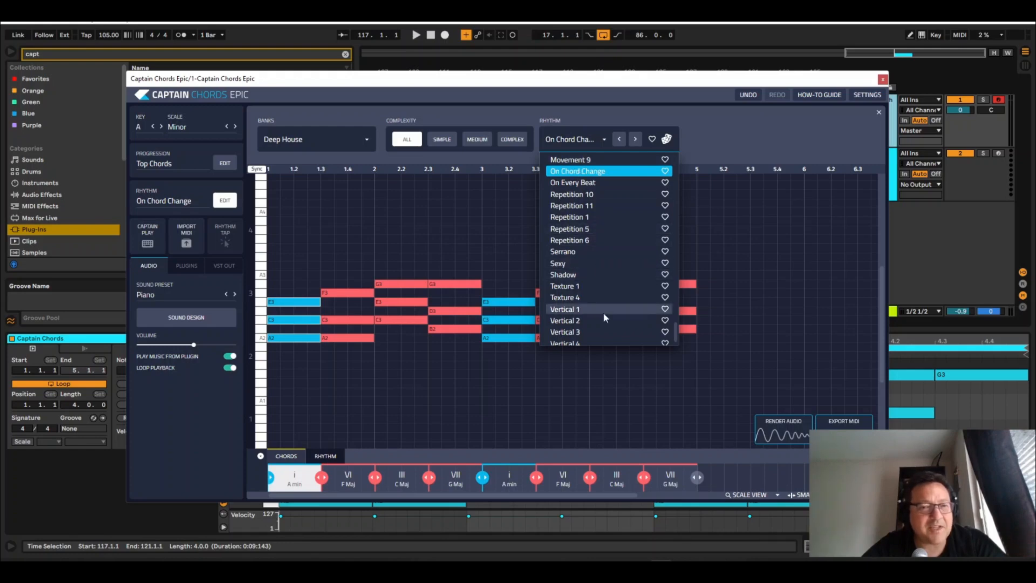
{"action": "scroll", "coordinate": [603, 312], "scroll_direction": "down", "scroll_amount": 1}
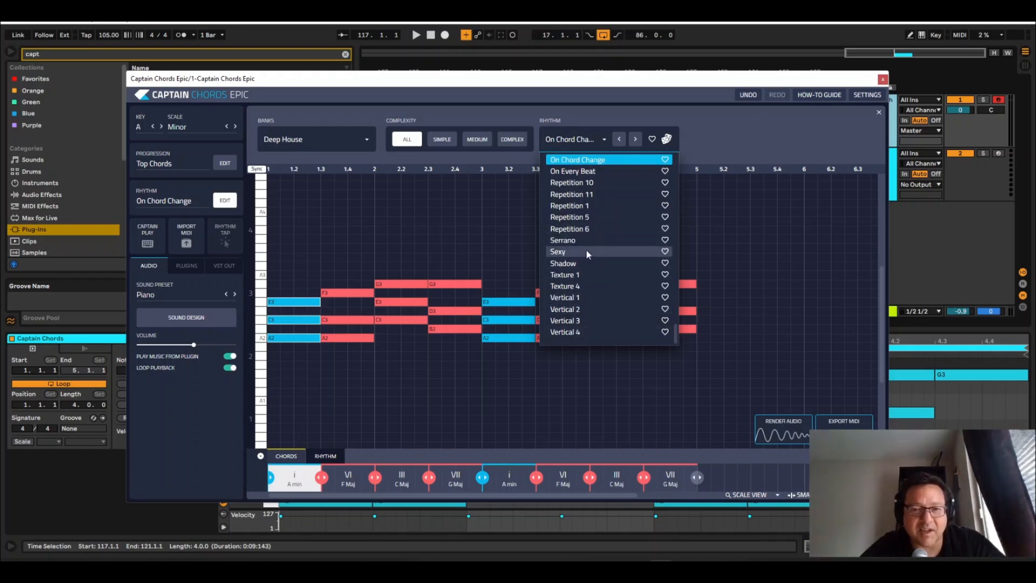
{"action": "left_click", "coordinate": [586, 250]}
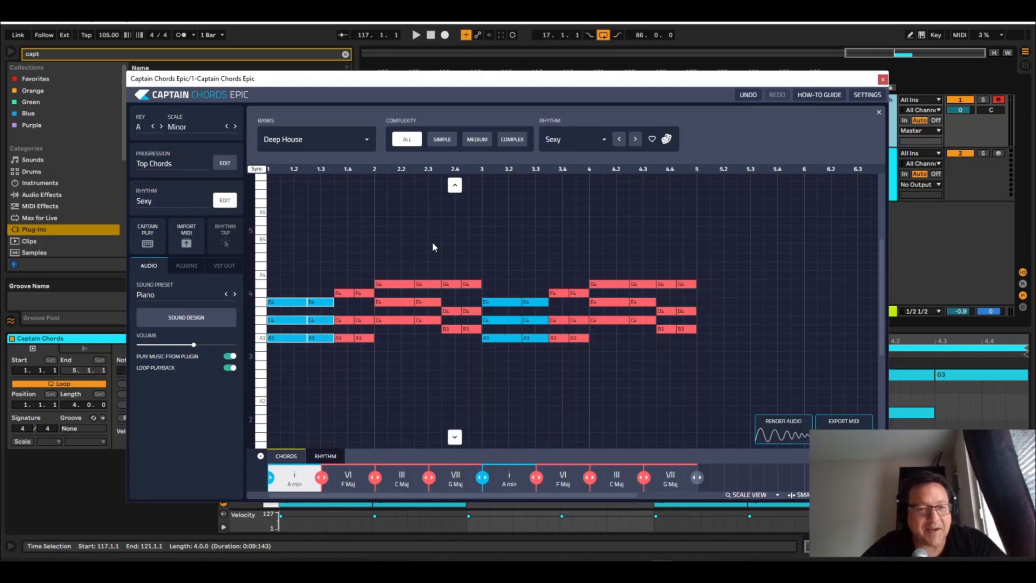
Play the progression and try the Deep House rhythms Shadow and Texture 1, plus Addiction from the Complex set and Aerodynamic from the Medium set.
{"action": "key", "text": "space"}
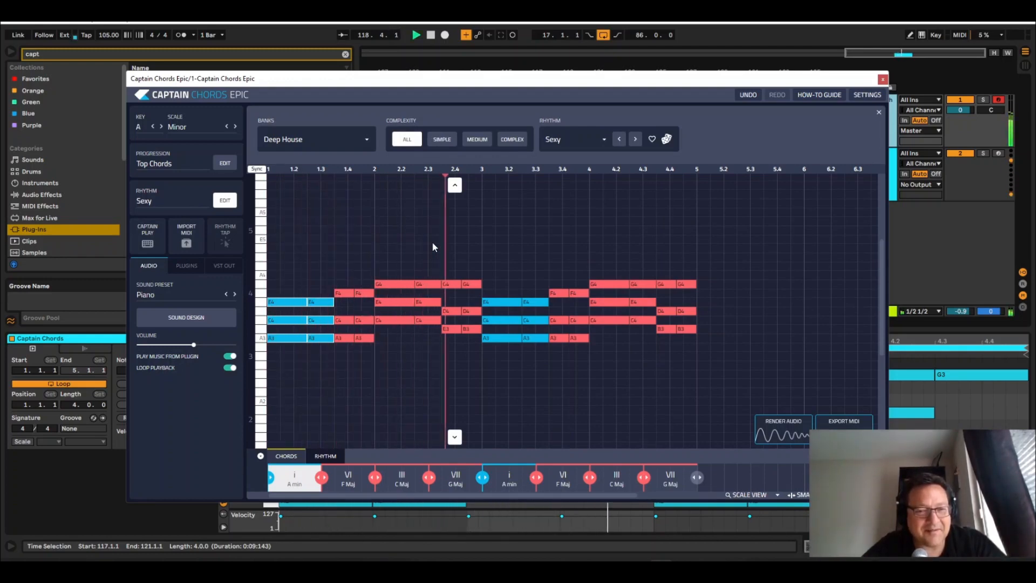
{"action": "left_click", "coordinate": [635, 140]}
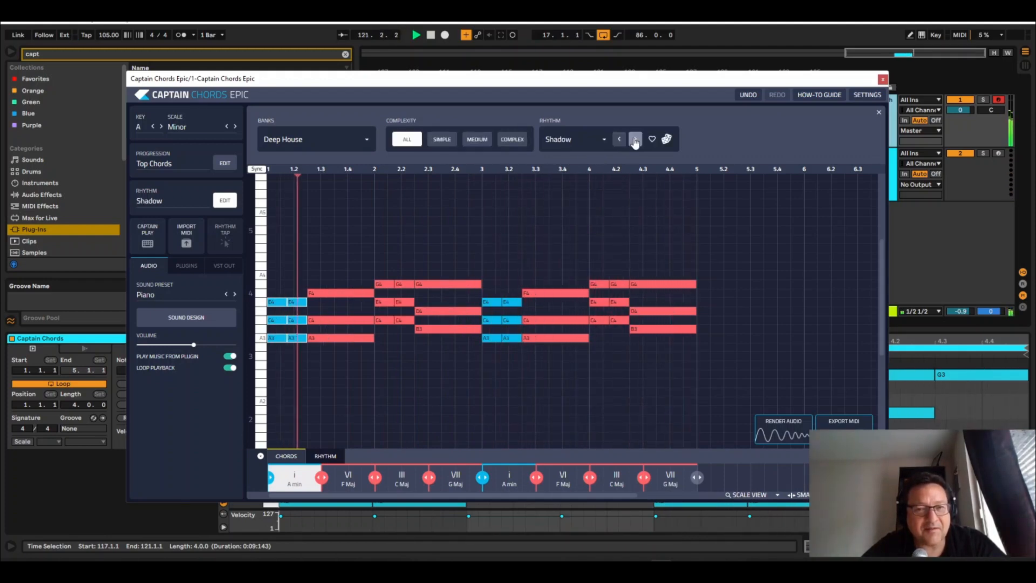
{"action": "left_click", "coordinate": [635, 139]}
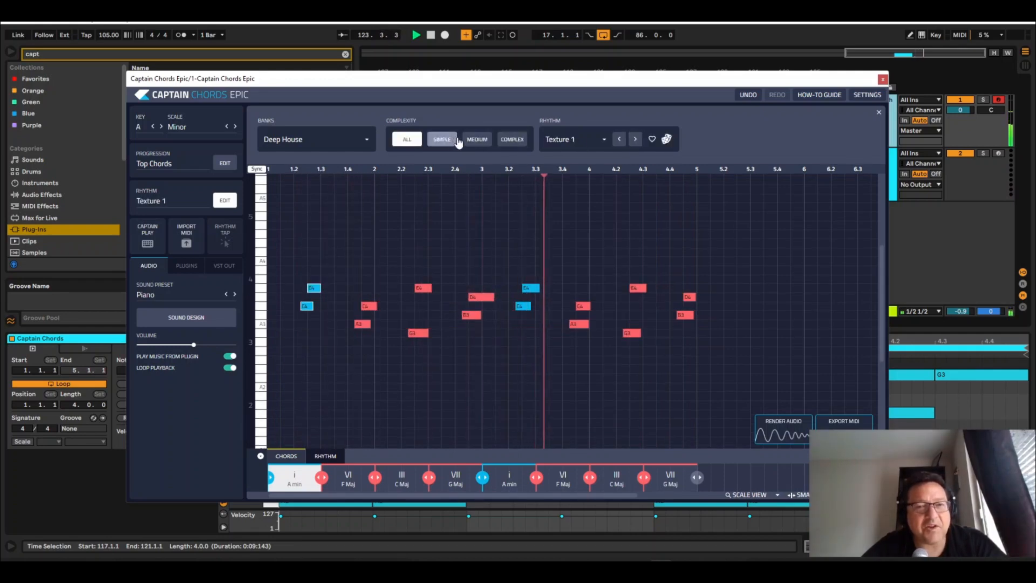
{"action": "left_click", "coordinate": [517, 142]}
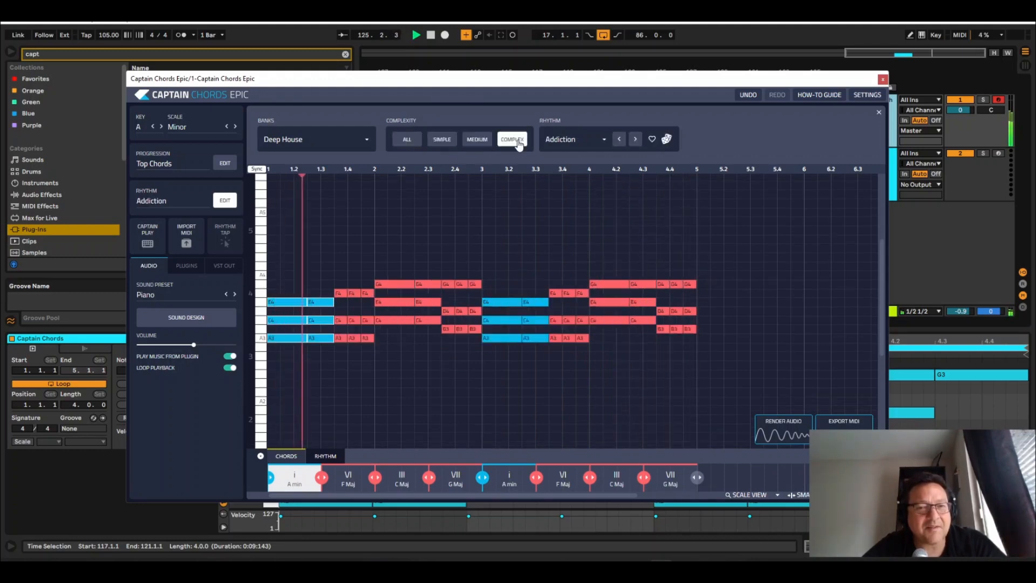
{"action": "left_click", "coordinate": [482, 140]}
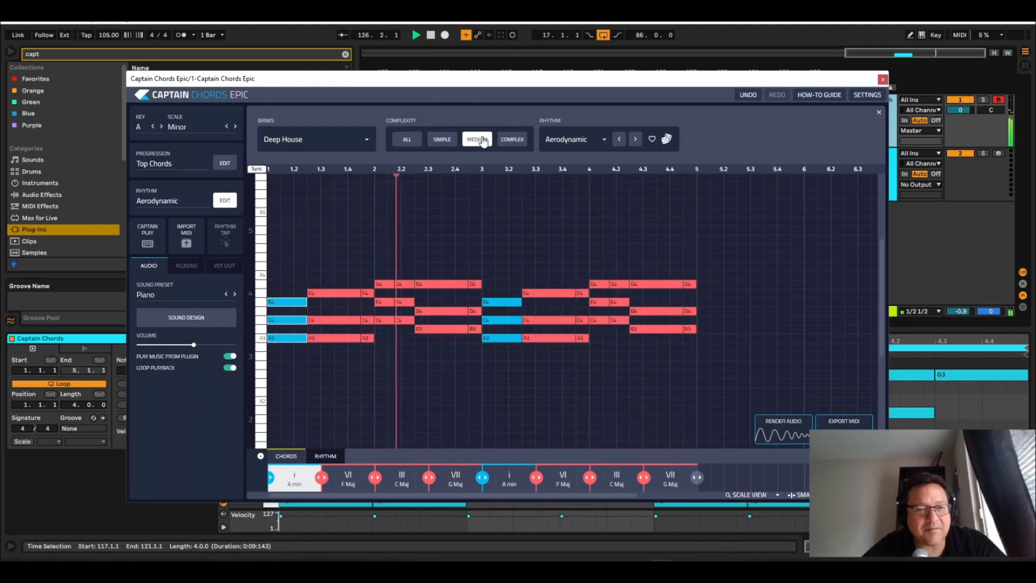
Try the Medium Deep House rhythms Arpeggio 10 and Arpeggio 7 on the progression.
{"action": "left_click", "coordinate": [573, 139]}
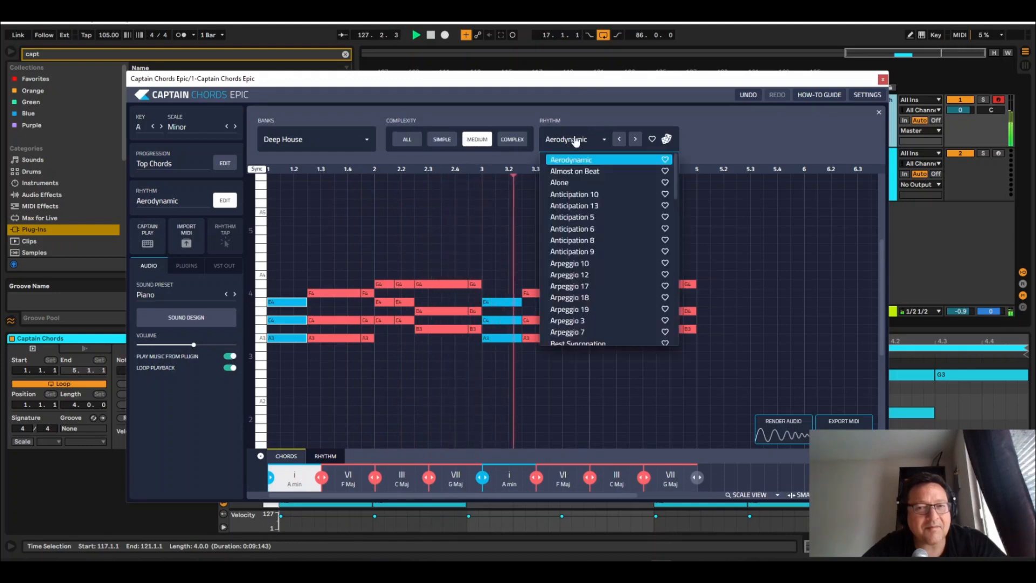
{"action": "left_click", "coordinate": [595, 263]}
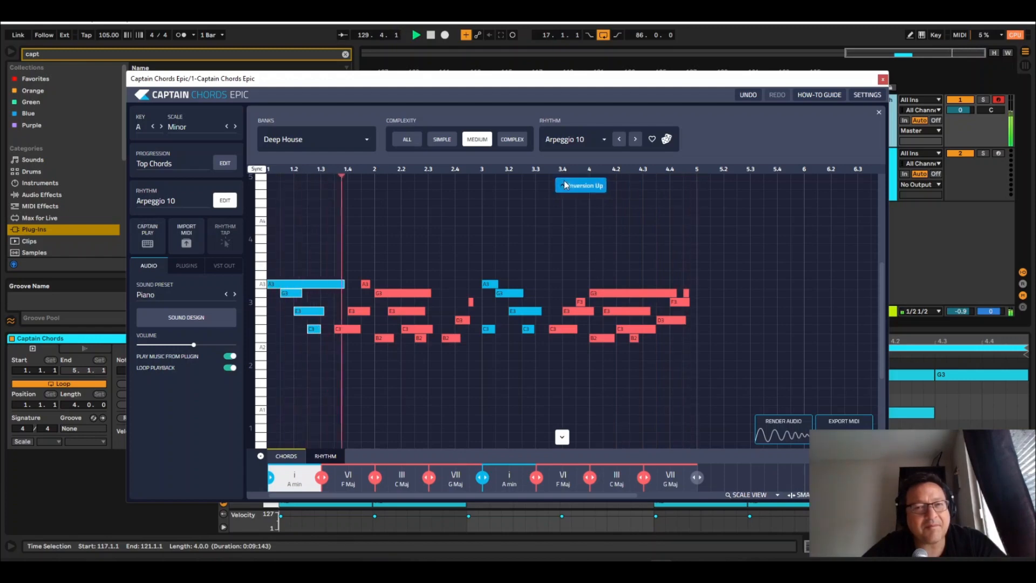
{"action": "left_click", "coordinate": [575, 140]}
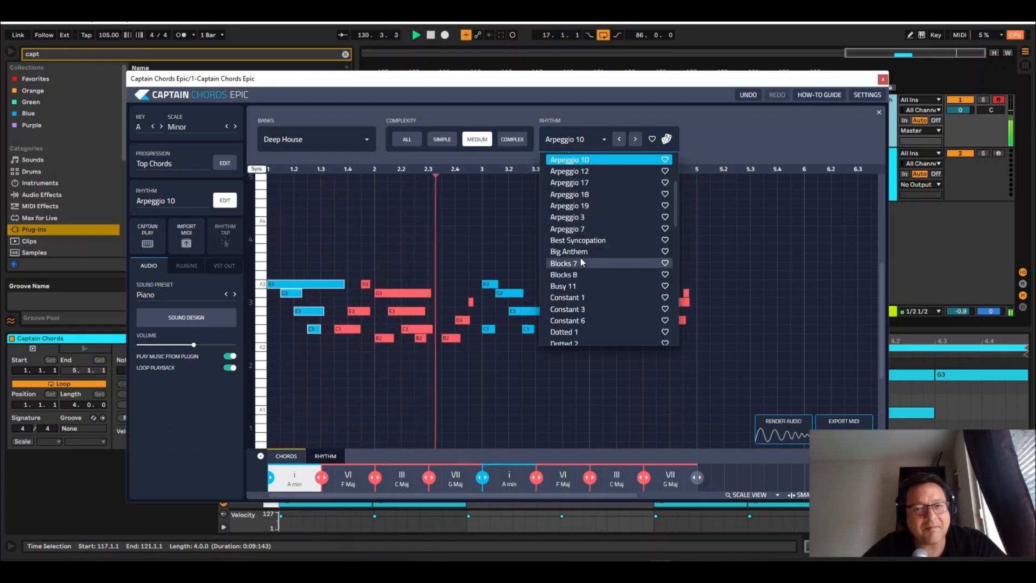
{"action": "left_click", "coordinate": [583, 228]}
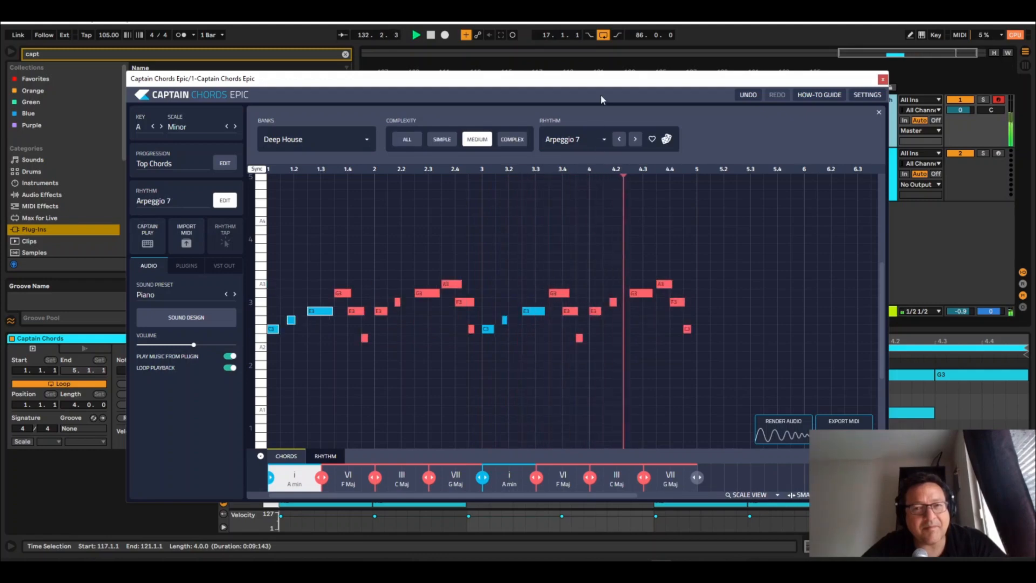
Export the progression with the Simple 1/2 Notes rhythm as a MIDI clip on track 2 at bar 133 and loop that clip.
{"action": "left_click", "coordinate": [577, 141]}
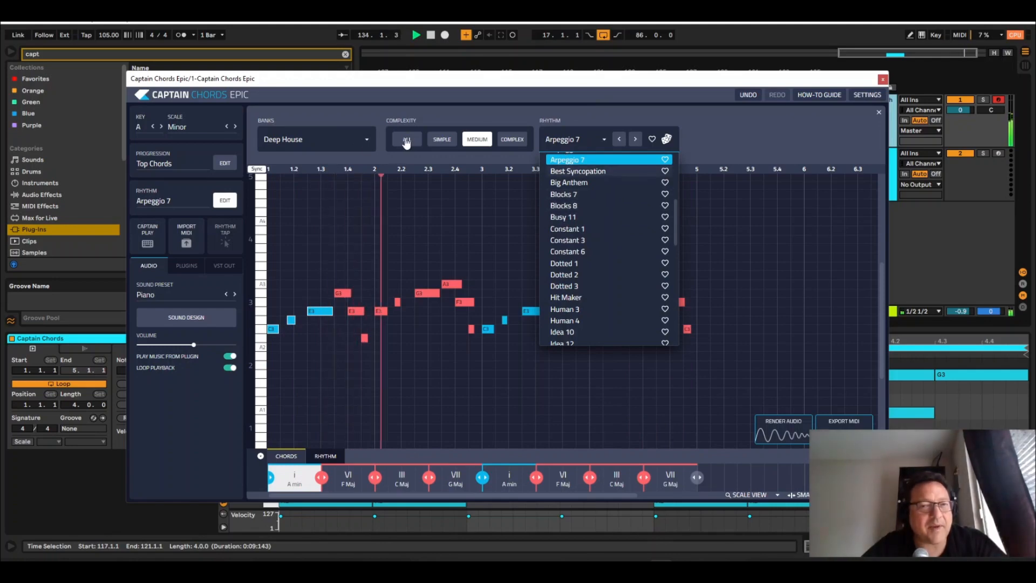
{"action": "left_click", "coordinate": [443, 139]}
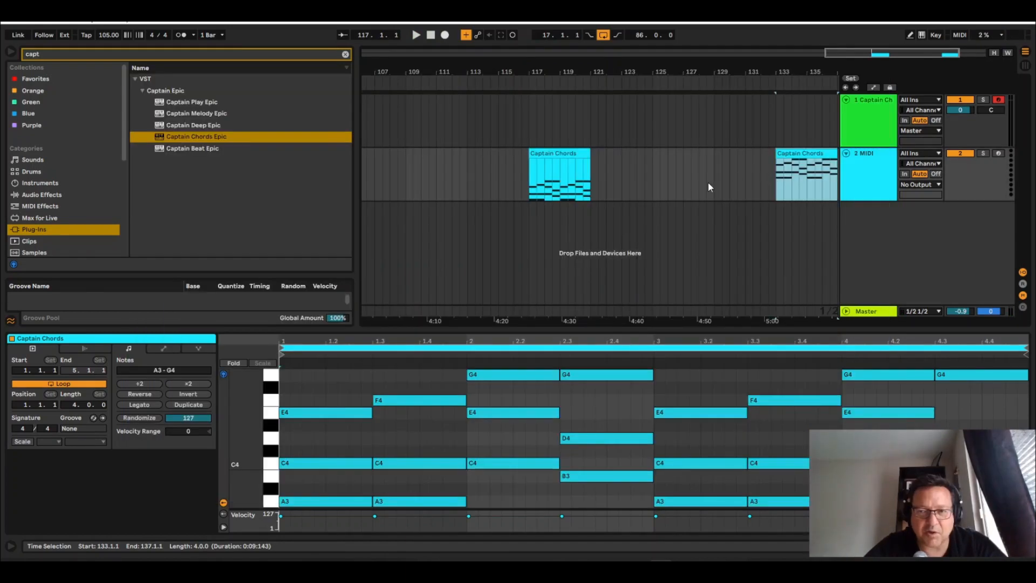
{"action": "key", "text": "ctrl+l"}
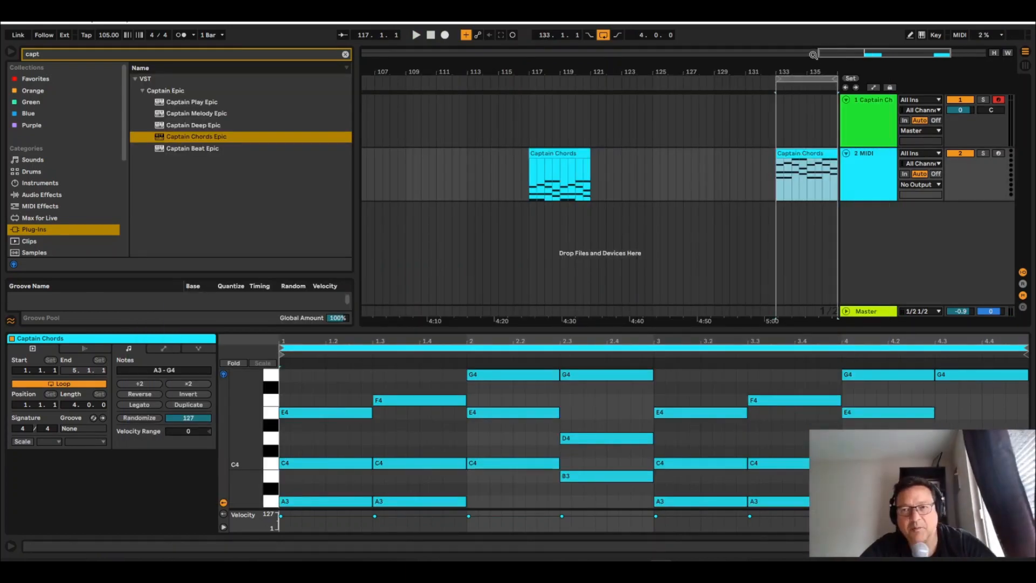
{"action": "left_click_drag", "start_coordinate": [814, 72], "coordinate": [689, 79]}
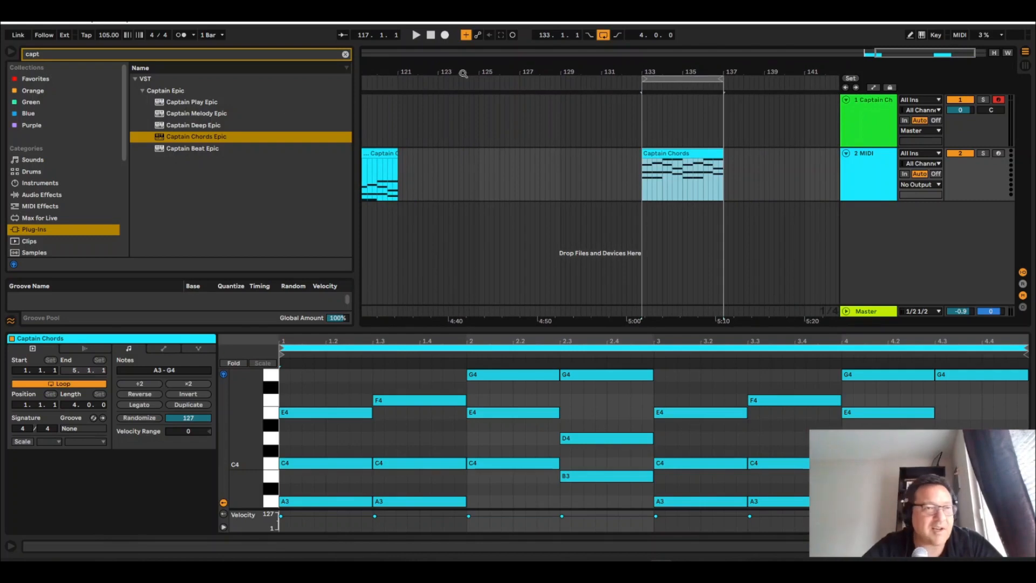
Load the Keyzone Classic instrument onto track 2 and set the track volume to -7.0 dB while the loop plays.
{"action": "left_click", "coordinate": [53, 53]}
{"action": "type", "text": "key"}
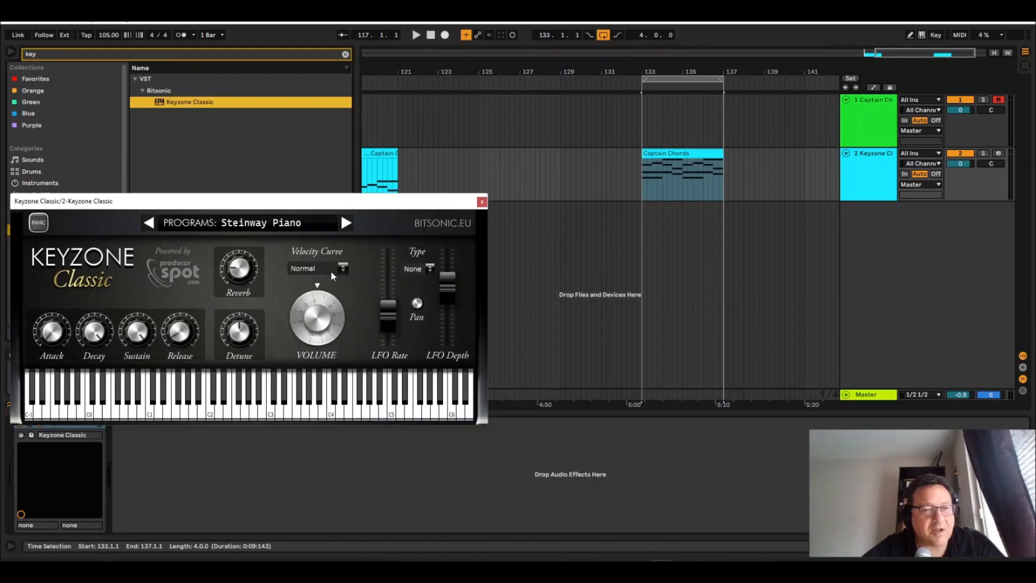
{"action": "key", "text": "space"}
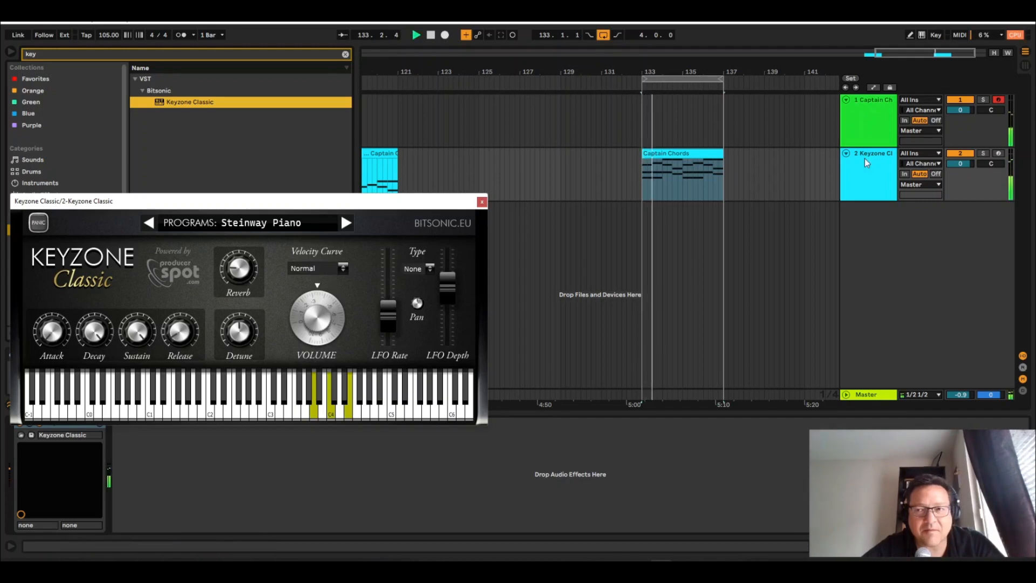
{"action": "left_click_drag", "start_coordinate": [968, 169], "coordinate": [968, 186]}
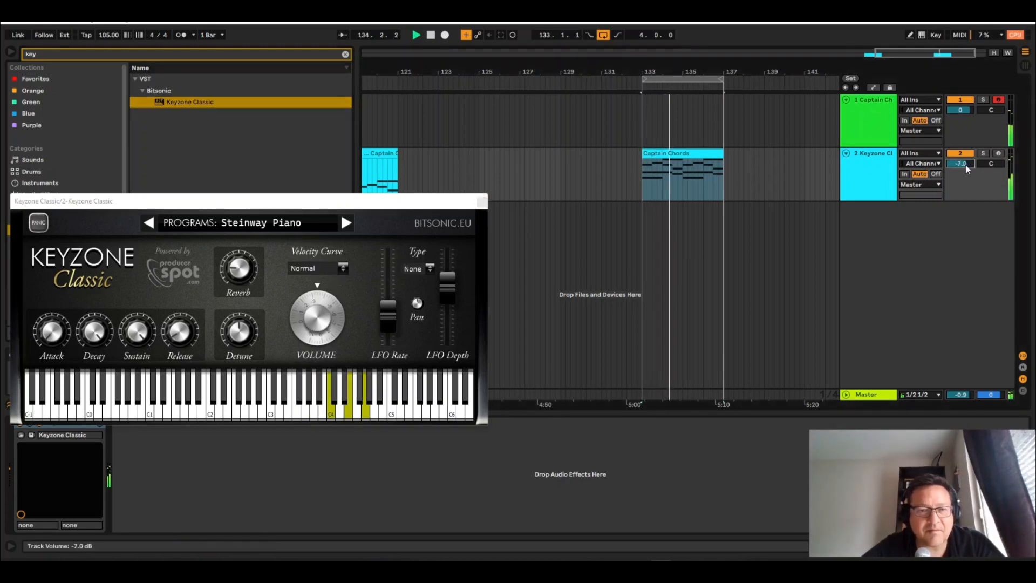
Switch Keyzone Classic to the Yamaha Grand Piano program and set track 2's volume to -9.5 dB.
{"action": "left_click", "coordinate": [346, 225]}
{"action": "left_click", "coordinate": [346, 224]}
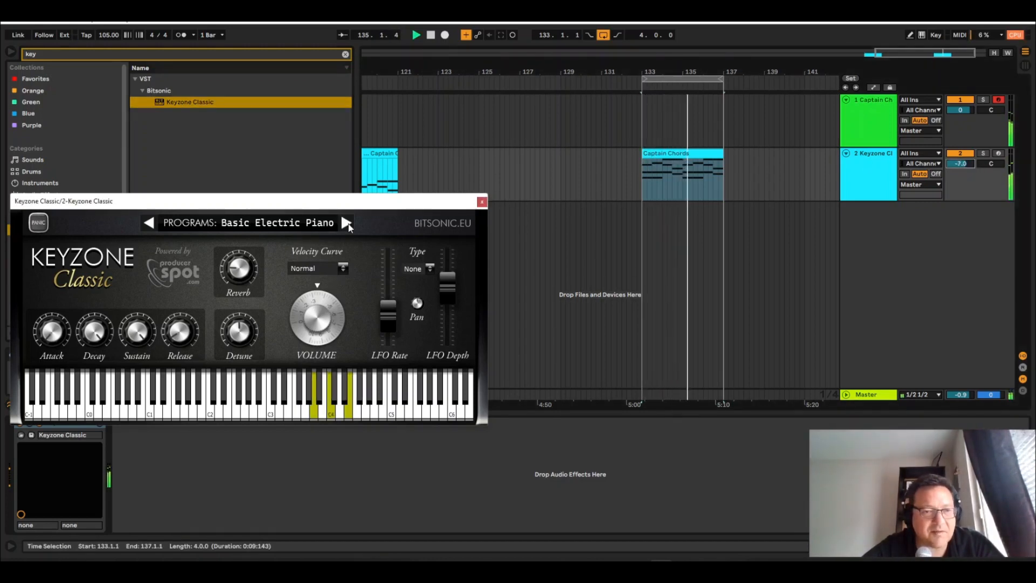
{"action": "left_click", "coordinate": [315, 226]}
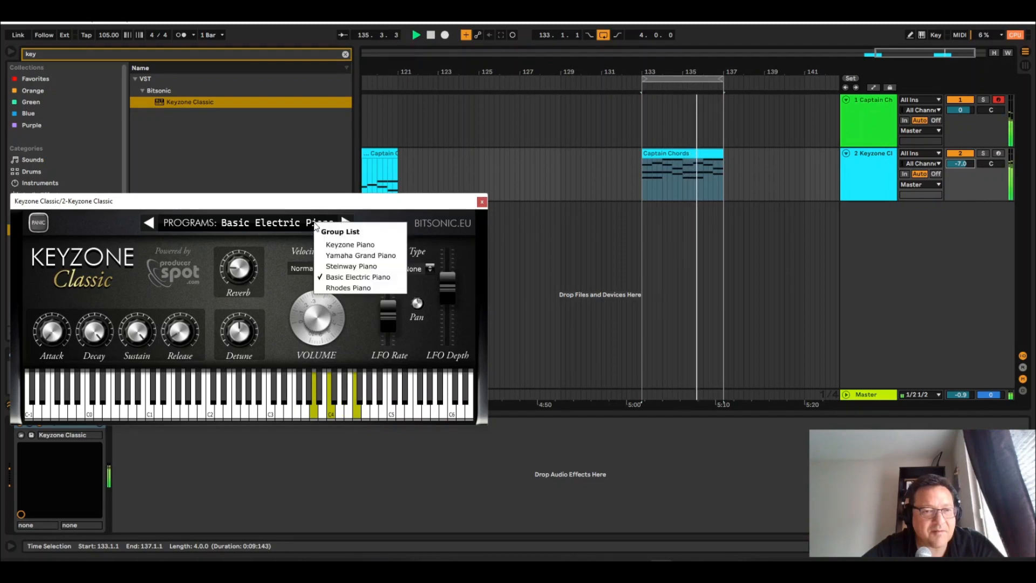
{"action": "left_click", "coordinate": [330, 255]}
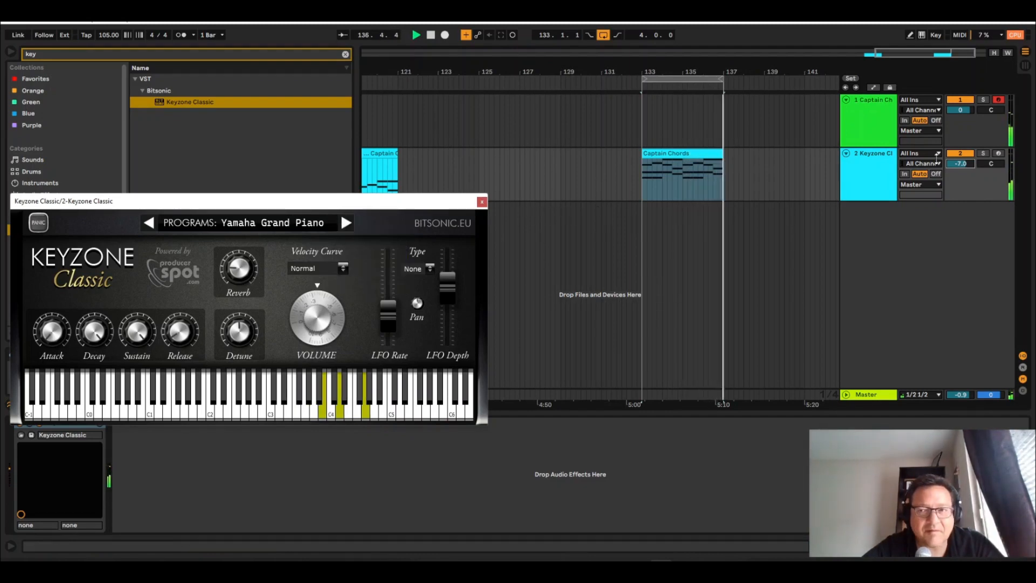
{"action": "left_click_drag", "start_coordinate": [961, 163], "coordinate": [961, 170]}
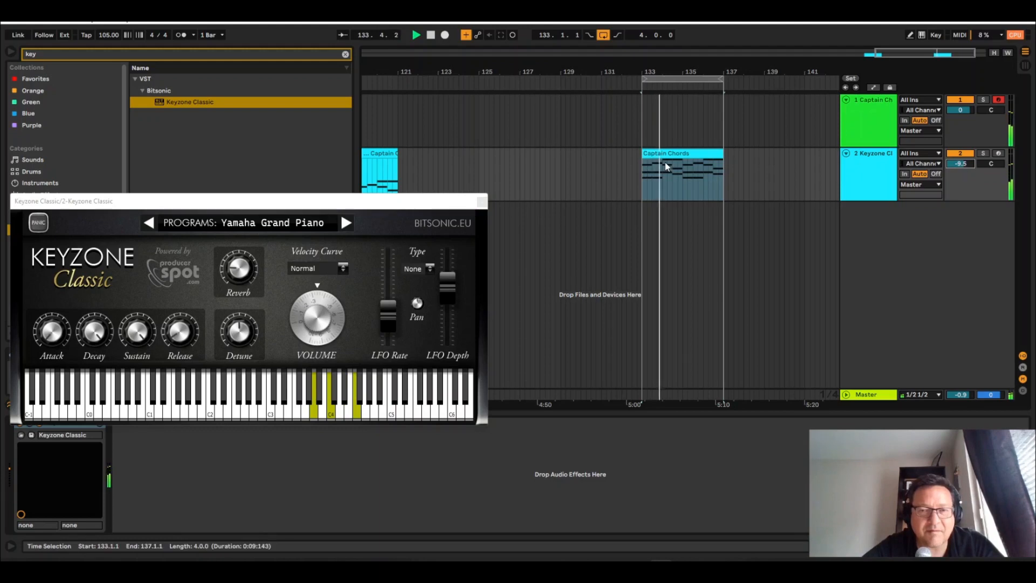
{"action": "left_click", "coordinate": [483, 203]}
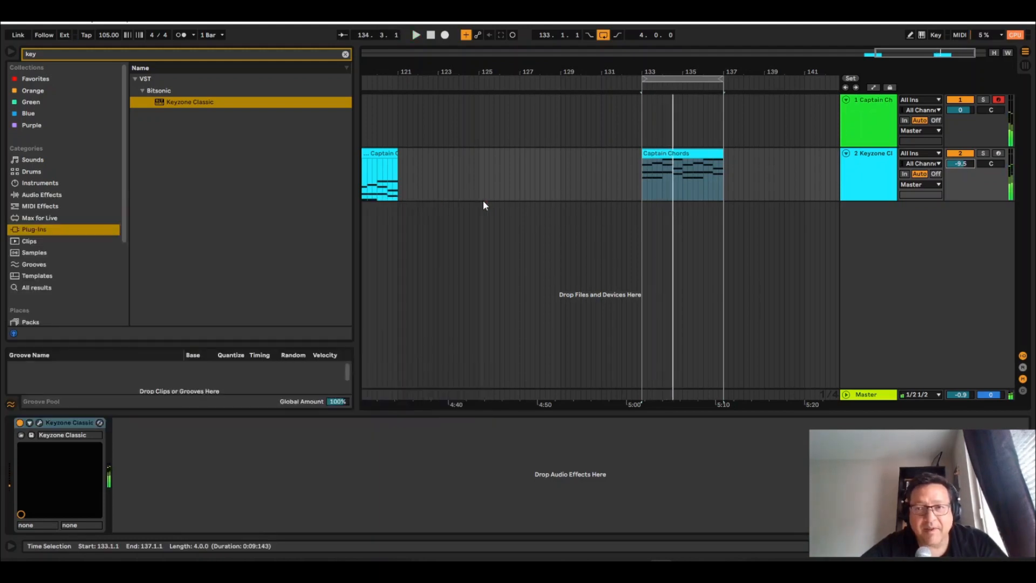
Reopen Captain Chords Epic and apply the Arpeggio 12 rhythm from the Simple Deep House set.
{"action": "left_click", "coordinate": [867, 117]}
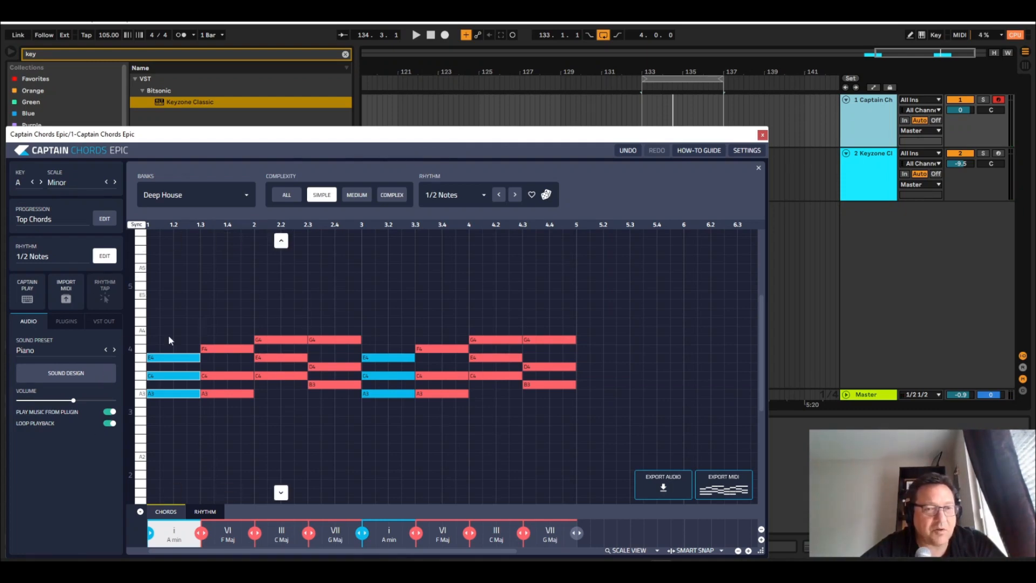
{"action": "left_click", "coordinate": [470, 194]}
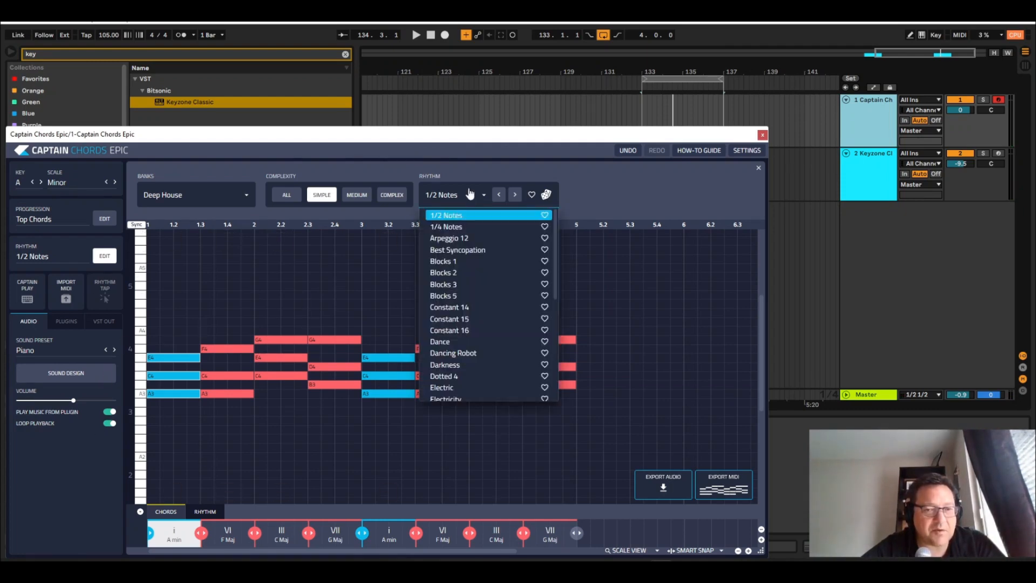
{"action": "left_click", "coordinate": [463, 238]}
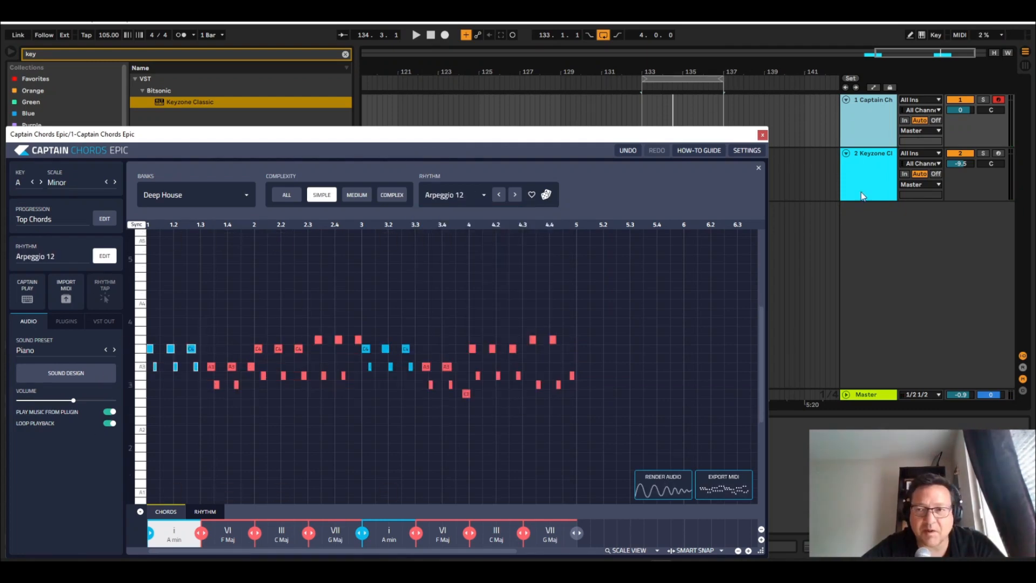
Duplicate the Keyzone Classic track together with its clips.
{"action": "right_click", "coordinate": [869, 179]}
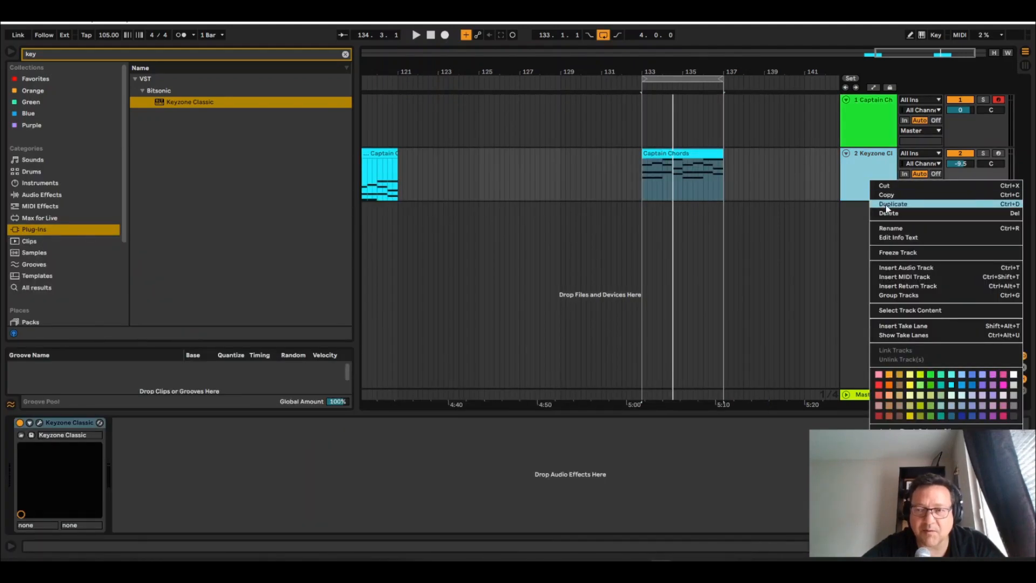
{"action": "left_click", "coordinate": [624, 214]}
{"action": "key", "text": "ctrl+d"}
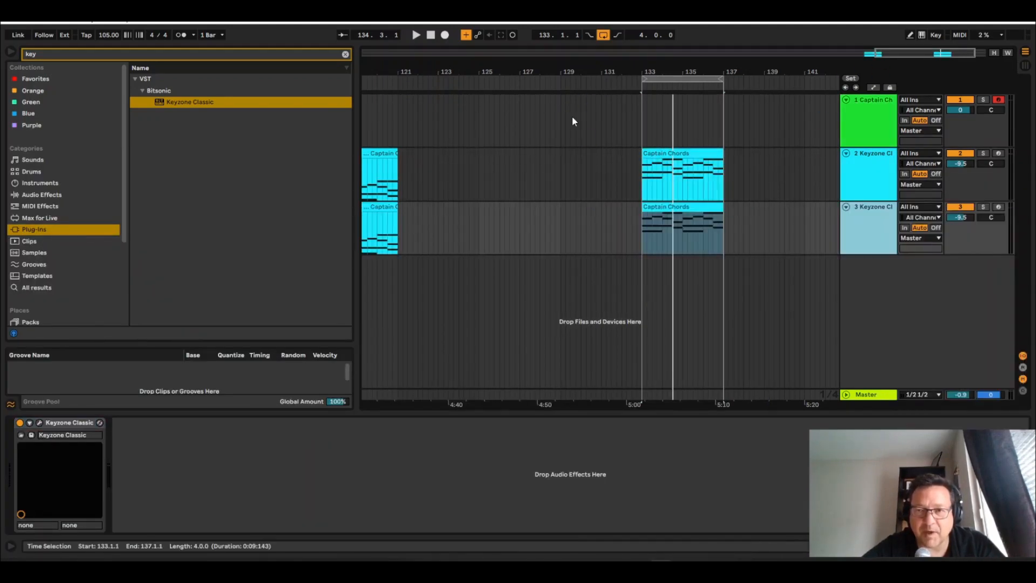
Export the Arpeggio 12 MIDI onto the duplicated track at bar 133 and set that track's volume to -18.1 dB.
{"action": "left_click", "coordinate": [734, 132]}
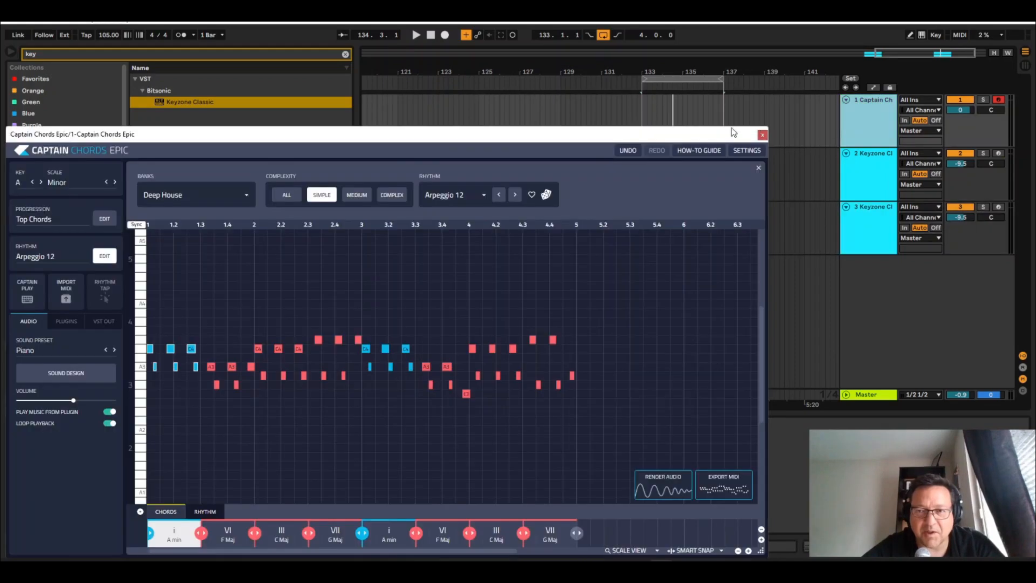
{"action": "left_click_drag", "start_coordinate": [713, 138], "coordinate": [543, 121]}
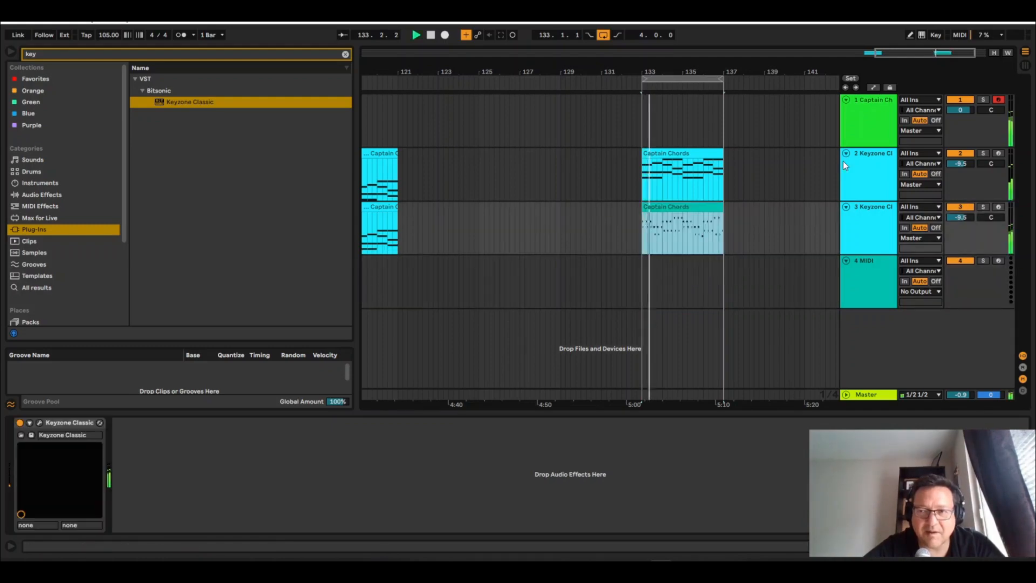
{"action": "mouse_move", "coordinate": [965, 216]}
{"action": "left_mouse_down"}
{"action": "mouse_move", "coordinate": [965, 239]}
{"action": "mouse_move", "coordinate": [955, 217]}
{"action": "left_mouse_up"}
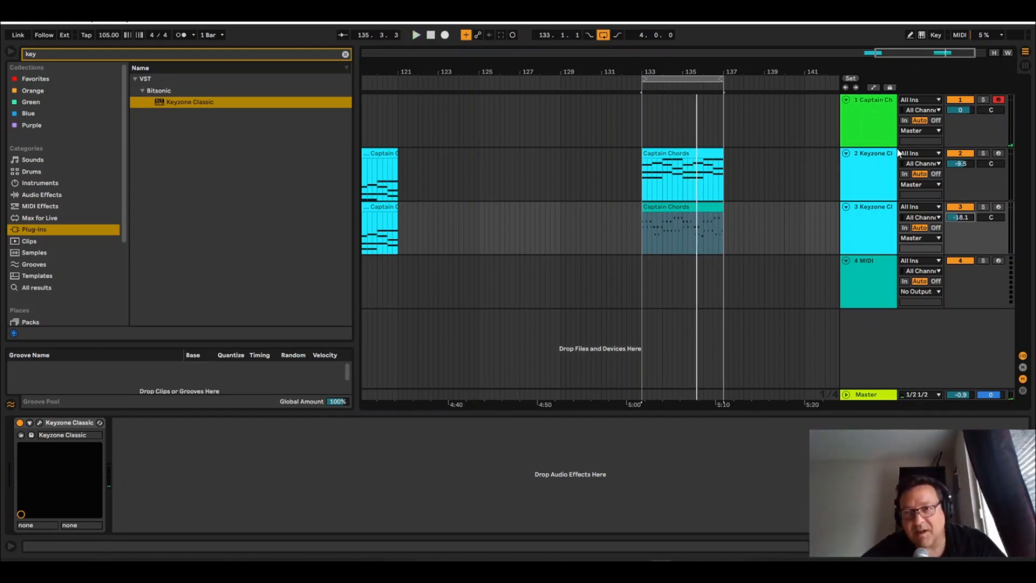
Open the arpeggio clip on track 3 and examine its notes.
{"action": "left_click", "coordinate": [866, 130]}
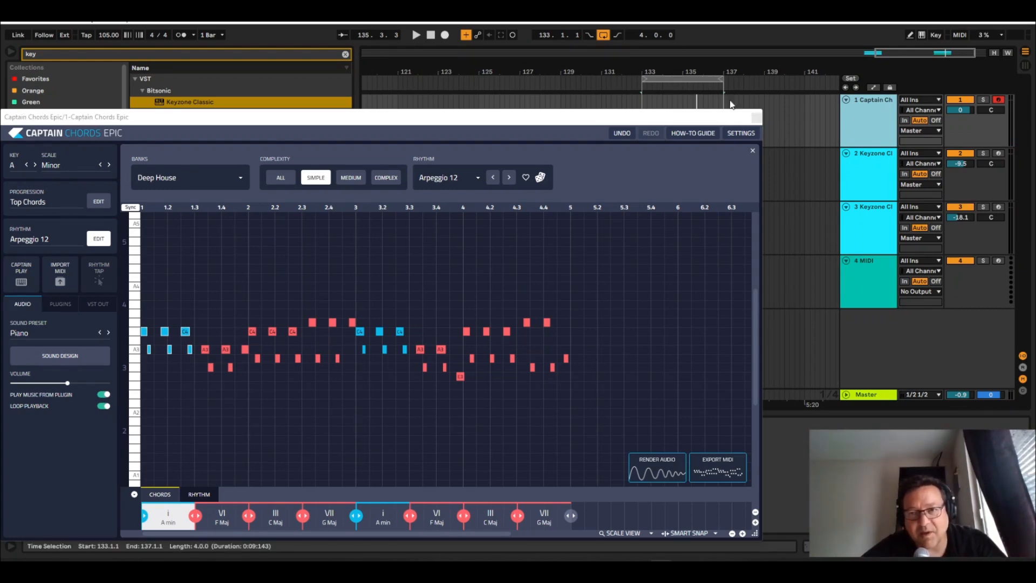
{"action": "left_click", "coordinate": [755, 118]}
{"action": "double_click", "coordinate": [686, 207]}
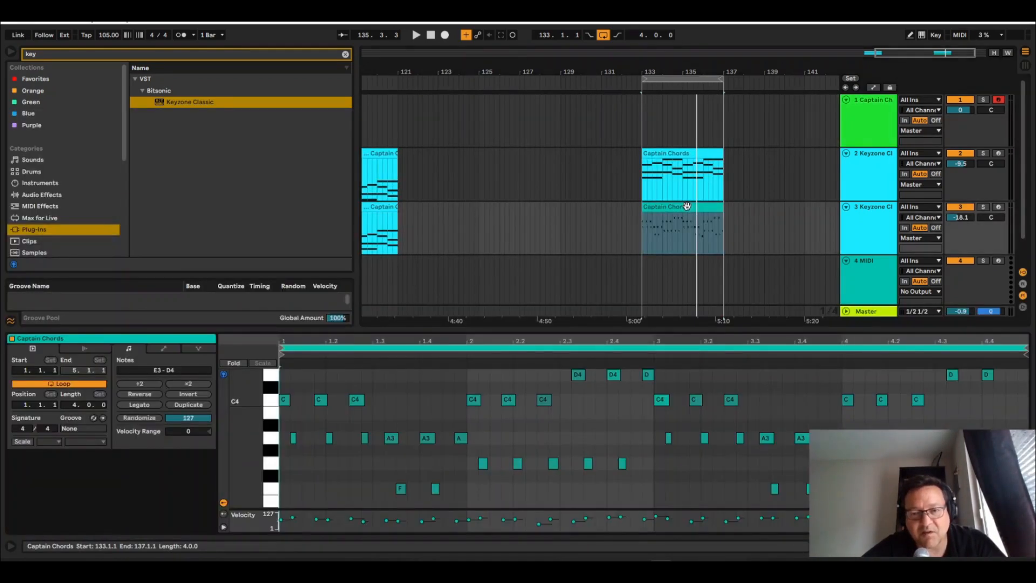
{"action": "left_click_drag", "start_coordinate": [671, 438], "coordinate": [708, 439]}
{"action": "key", "text": "space"}
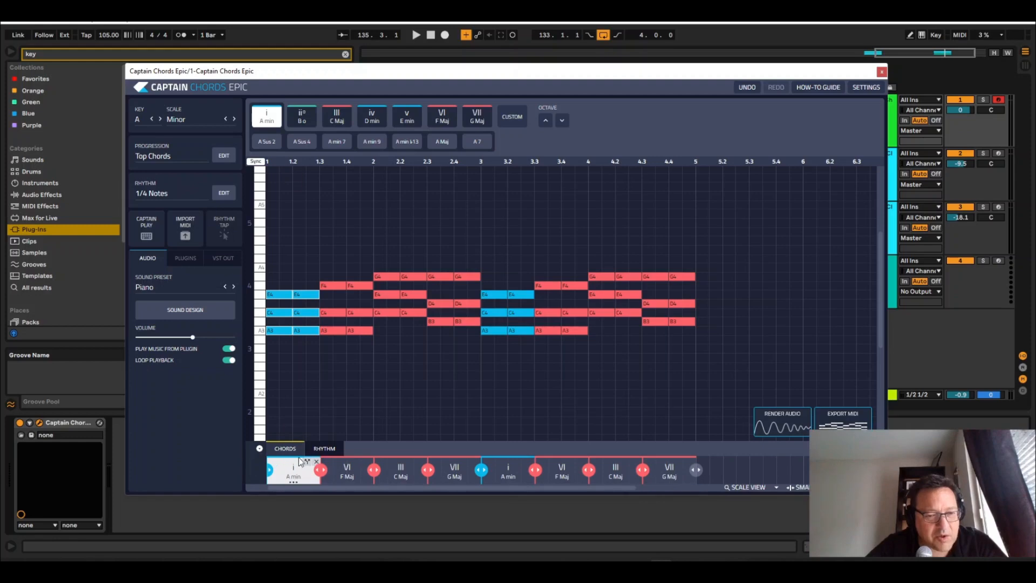
Compare the F Maj, C Maj and A min chords of the 1/4 Notes progression by selecting each in Captain Chords Epic.
{"action": "left_click", "coordinate": [341, 475]}
{"action": "left_click", "coordinate": [400, 477]}
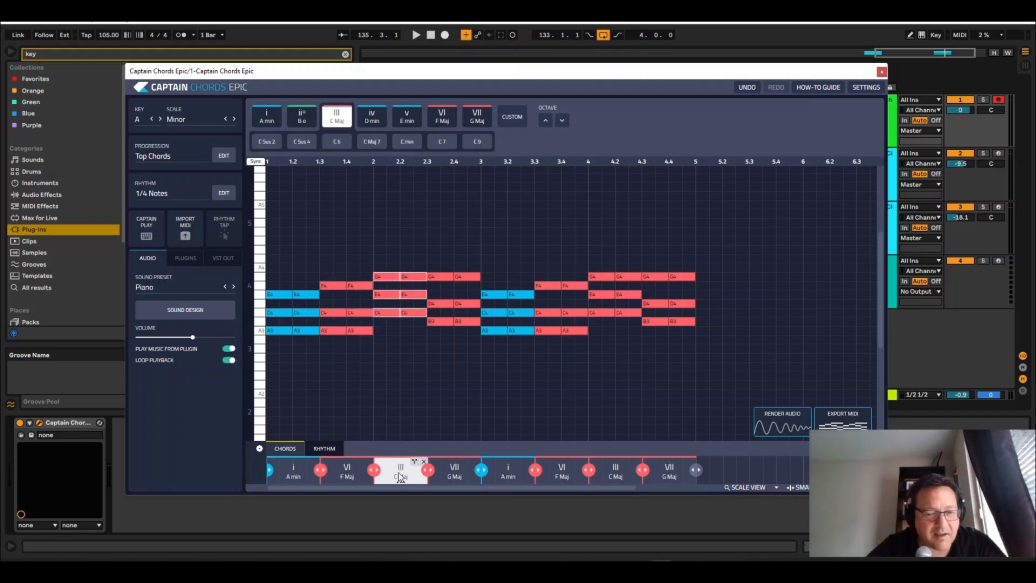
{"action": "left_click", "coordinate": [296, 475]}
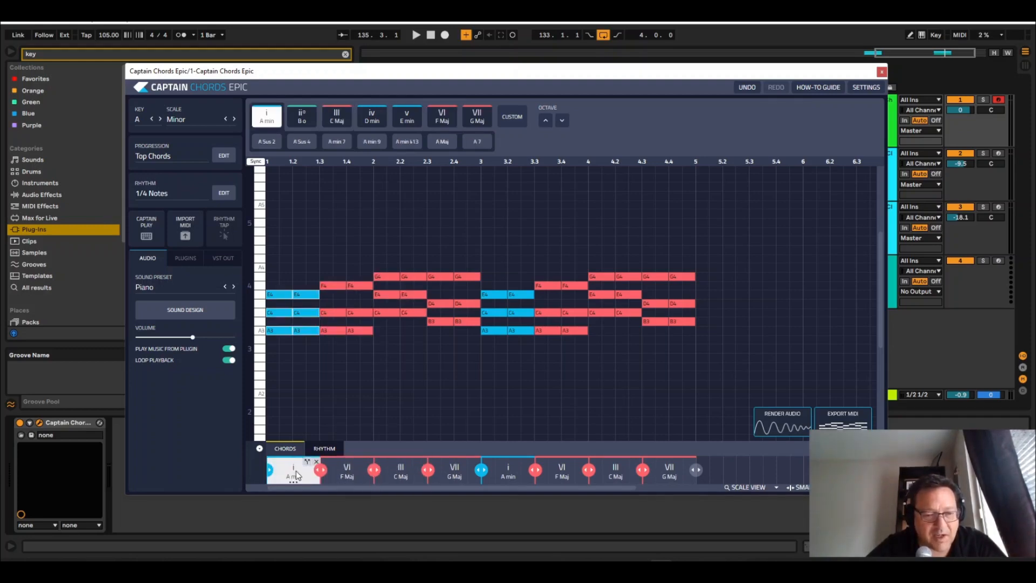
{"action": "left_click", "coordinate": [400, 477]}
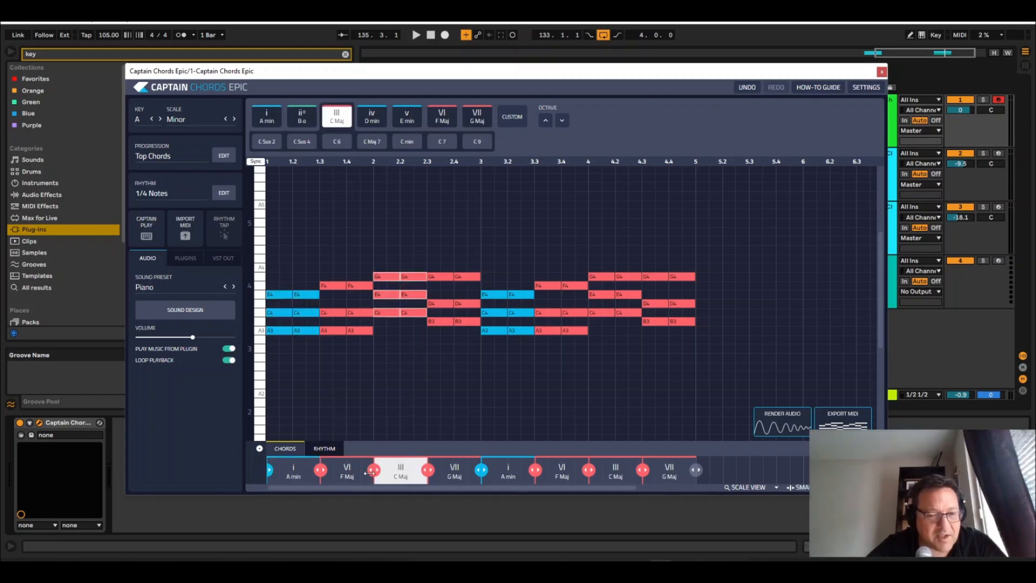
Inspect the F Maj, A min and G Maj chords through the last bars of the progression by selecting them in turn.
{"action": "left_click", "coordinate": [350, 478]}
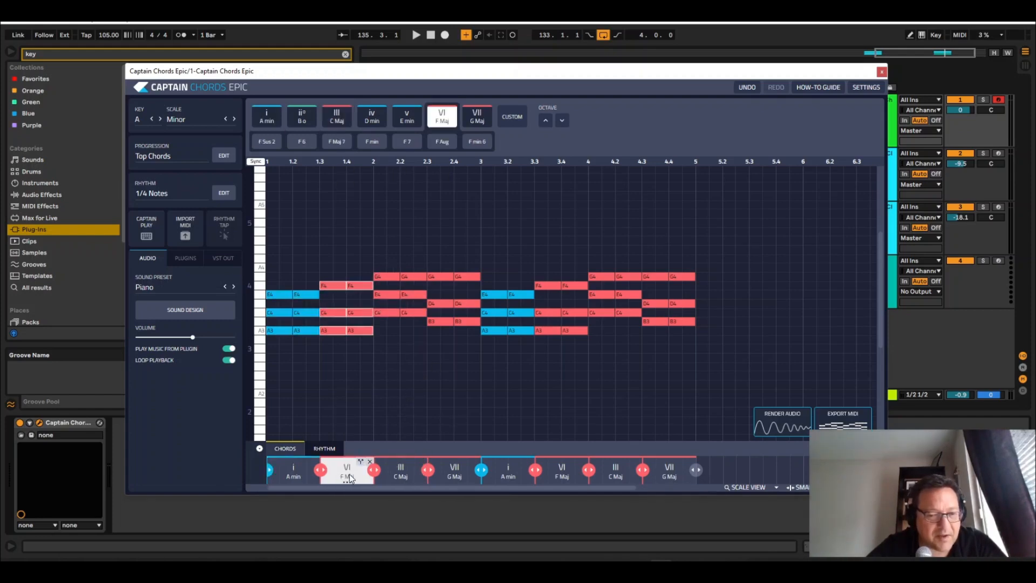
{"action": "left_click", "coordinate": [451, 470]}
{"action": "left_click", "coordinate": [509, 479]}
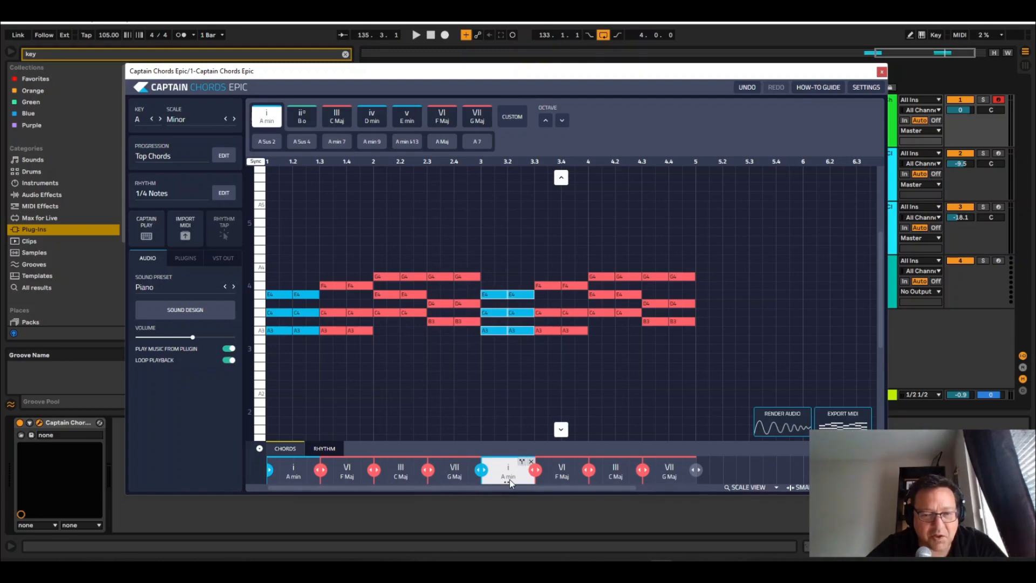
{"action": "left_click", "coordinate": [562, 475]}
{"action": "left_click", "coordinate": [486, 471]}
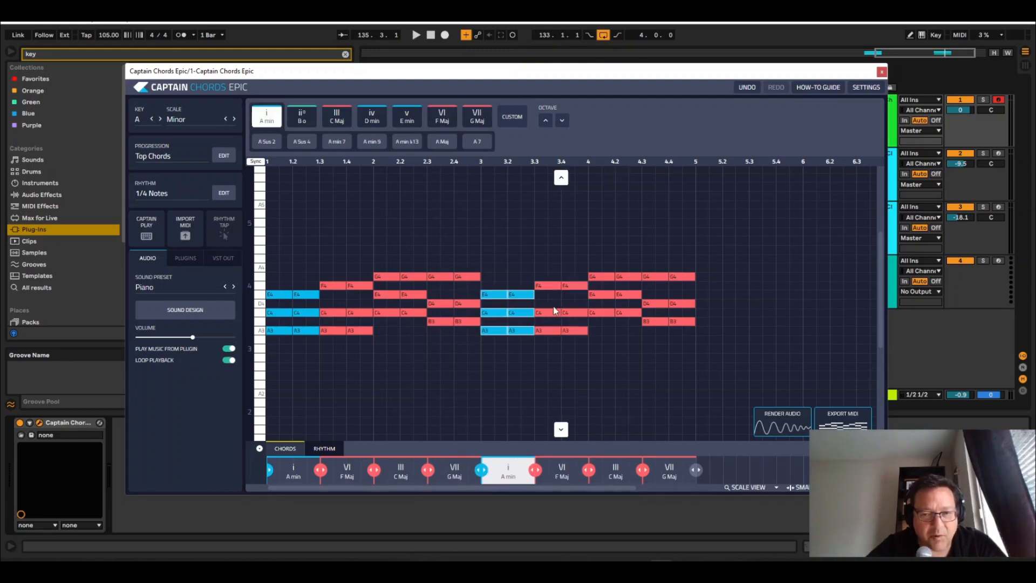
{"action": "left_click", "coordinate": [669, 474]}
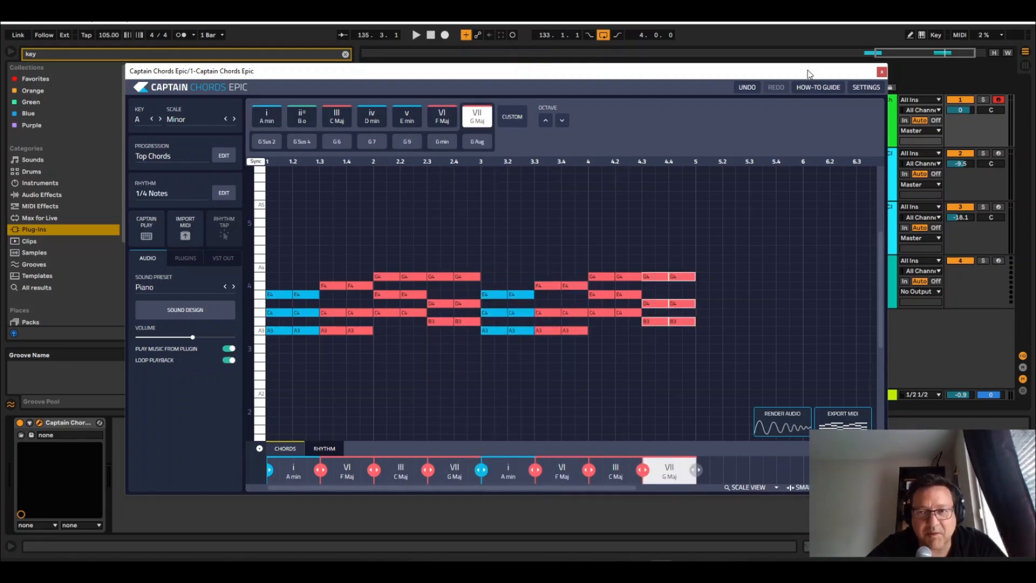
Render the chord progression as an audio clip on a new track at bar 133 and play it soloed.
{"action": "left_click_drag", "start_coordinate": [809, 74], "coordinate": [532, 73]}
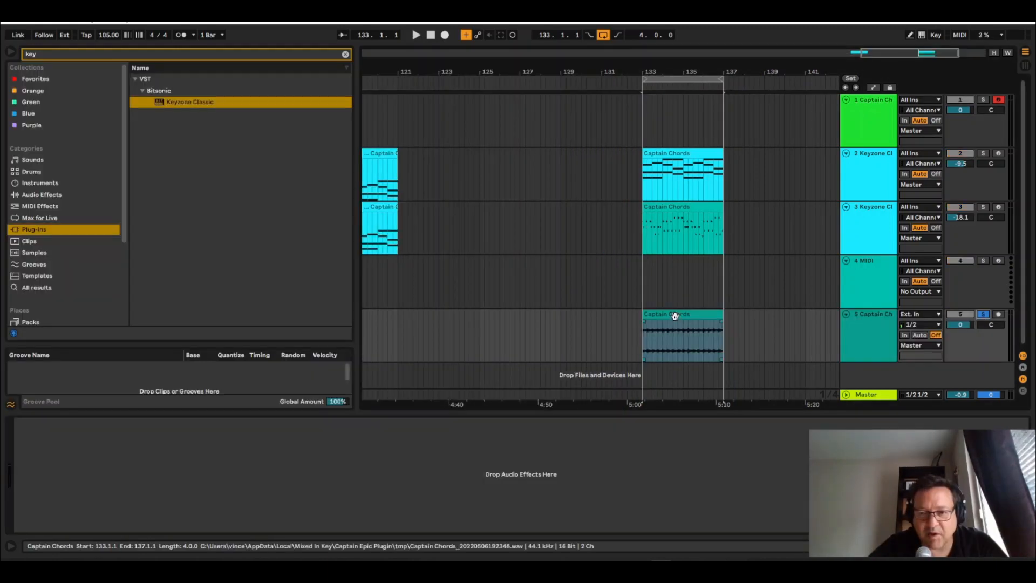
{"action": "key", "text": "space"}
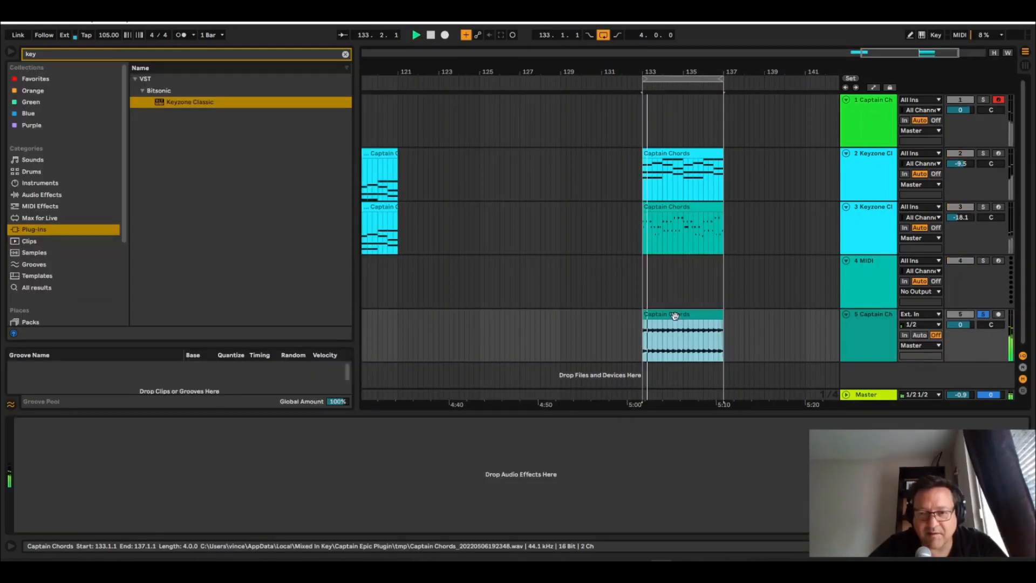
Open the rendered audio clip, set its warp mode to Beats, lower the transient envelope and play it.
{"action": "double_click", "coordinate": [675, 316]}
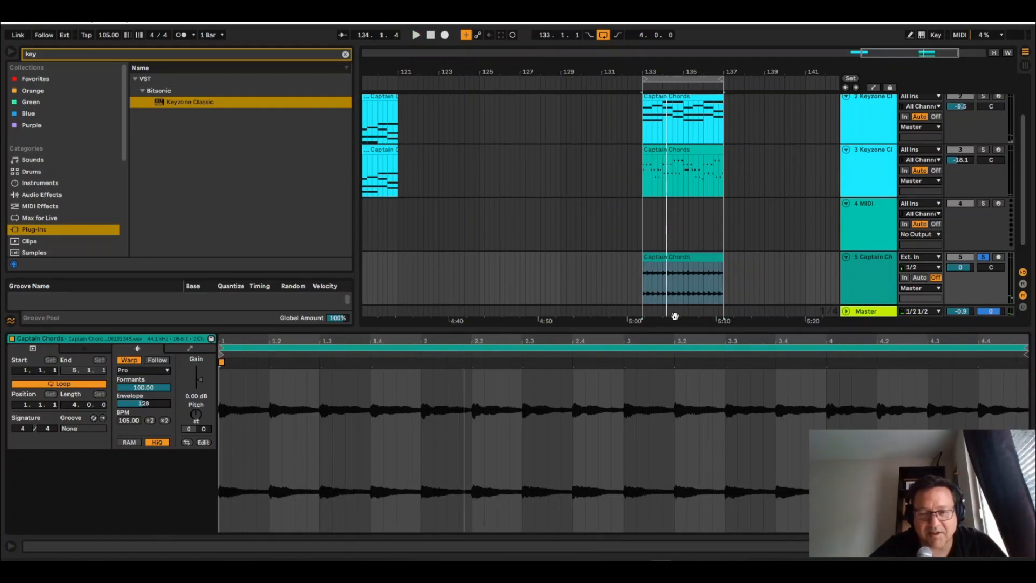
{"action": "left_click", "coordinate": [142, 369]}
{"action": "left_click", "coordinate": [141, 380]}
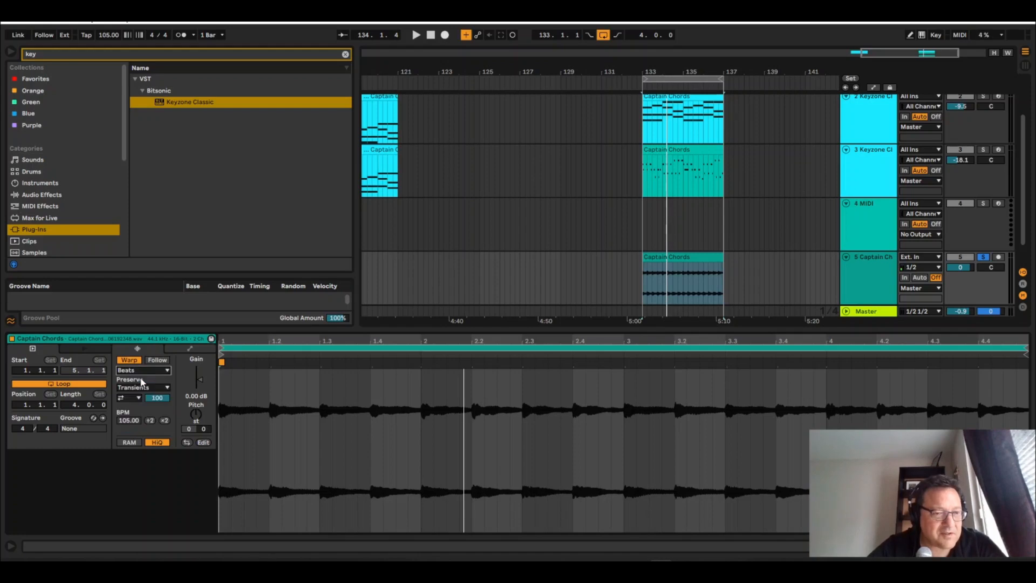
{"action": "left_click_drag", "start_coordinate": [159, 397], "coordinate": [159, 427]}
{"action": "key", "text": "space"}
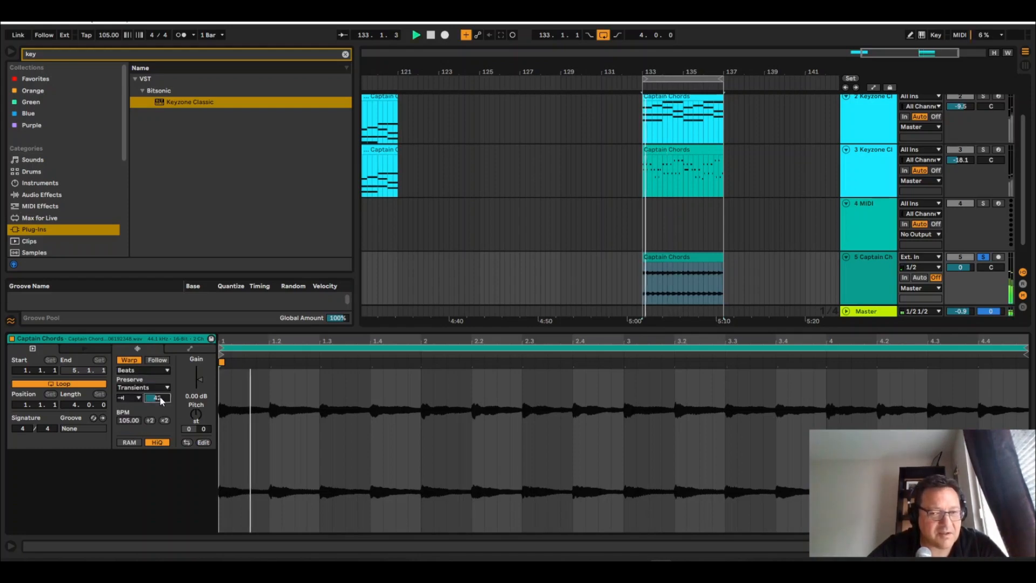
Set the audio clip's Beats warping to preserve 1/16 divisions and raise the transient envelope slightly.
{"action": "left_click", "coordinate": [154, 389]}
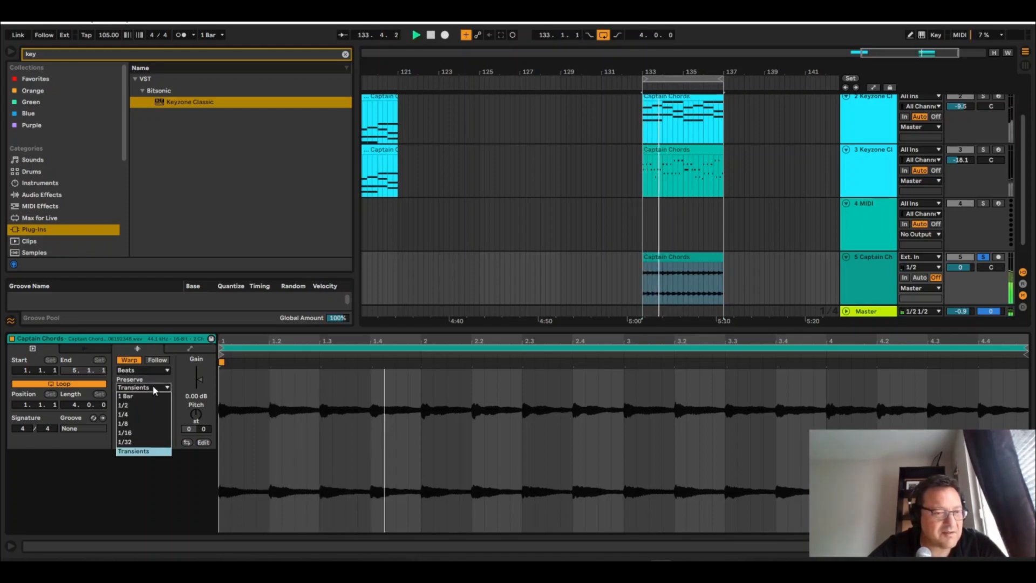
{"action": "left_click", "coordinate": [139, 430]}
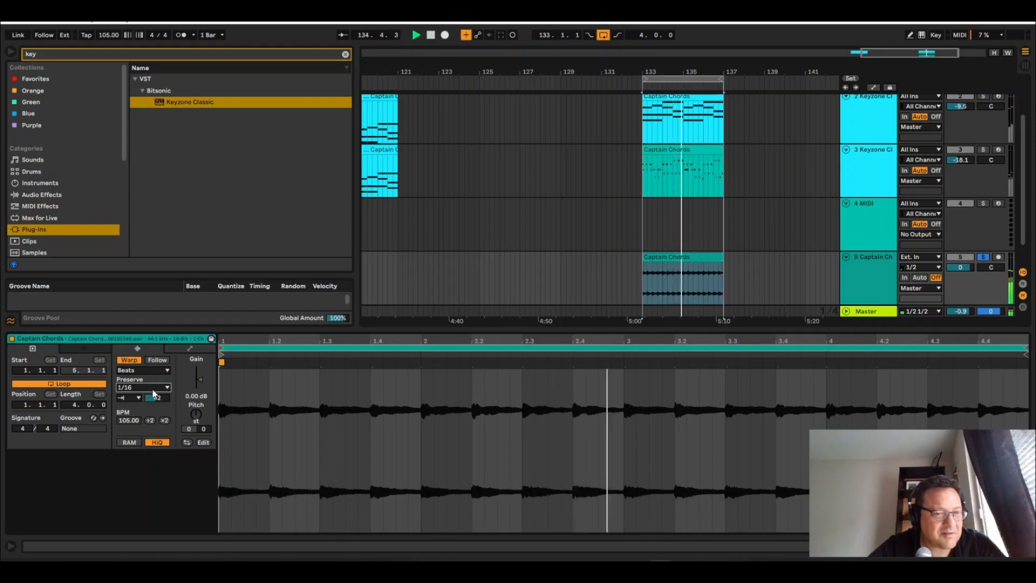
{"action": "left_click_drag", "start_coordinate": [157, 398], "coordinate": [157, 386]}
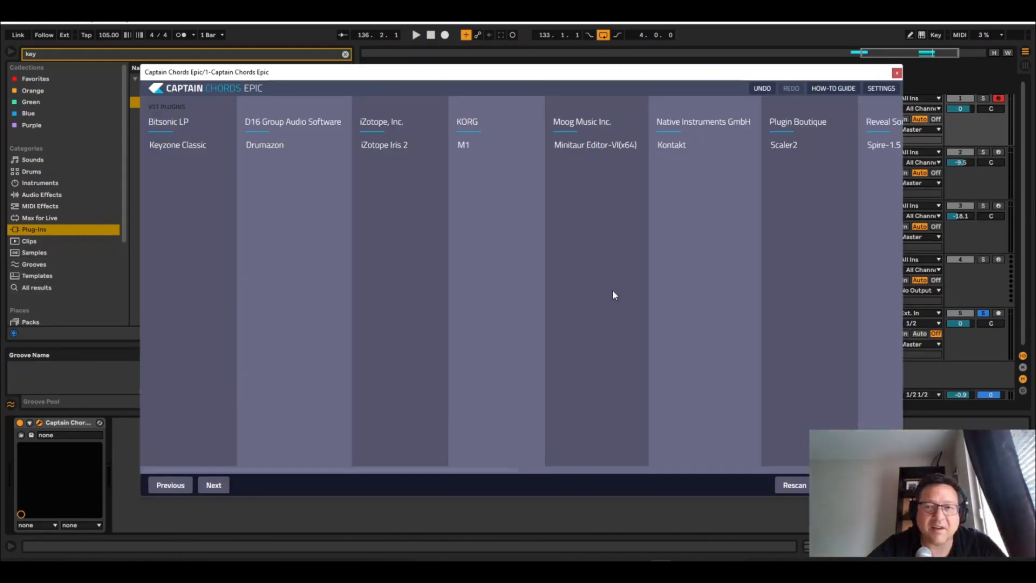
Load Repro-5(x64) as the Captain Chords VST instrument with the EH Analog Polysynth Gold preset and turn on its multi-core option.
{"action": "left_click_drag", "start_coordinate": [475, 470], "coordinate": [859, 470]}
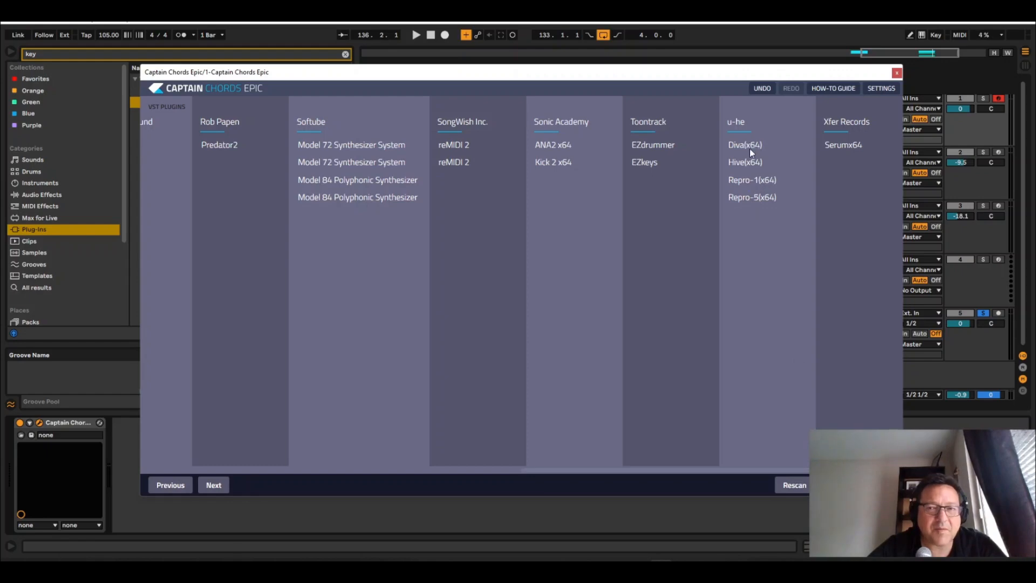
{"action": "left_click", "coordinate": [748, 196]}
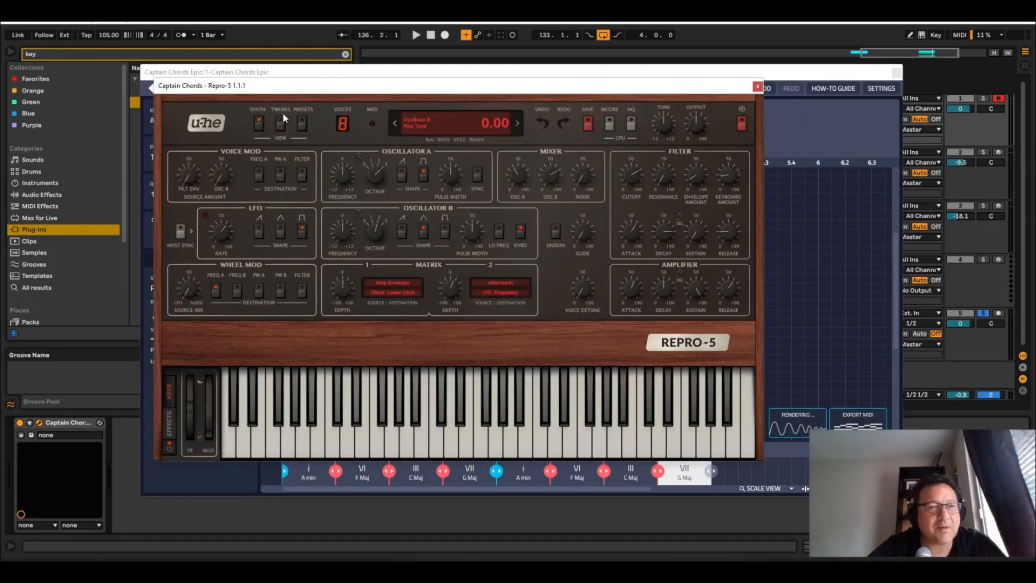
{"action": "left_click", "coordinate": [302, 123]}
{"action": "left_click", "coordinate": [373, 309]}
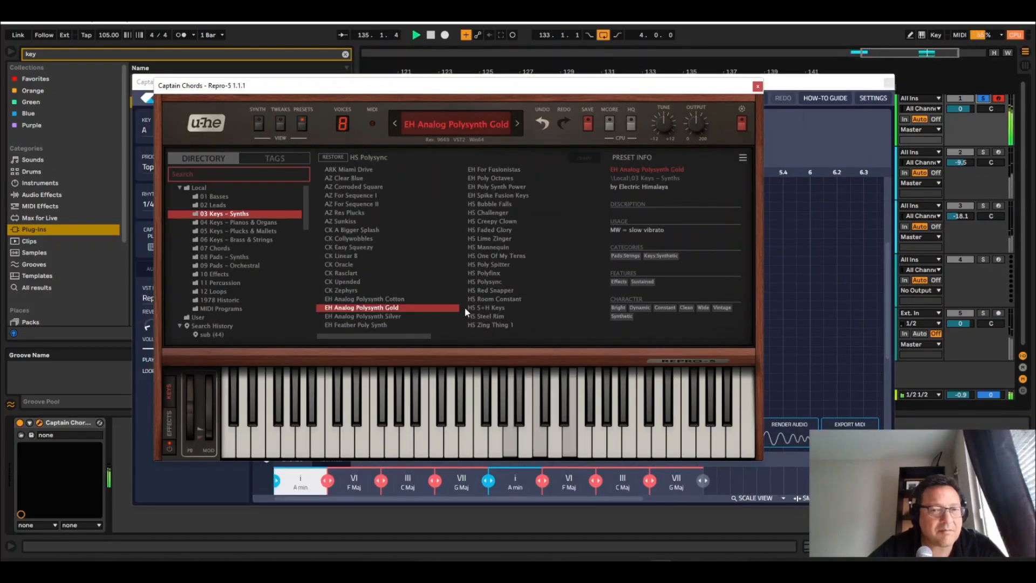
{"action": "left_click", "coordinate": [605, 123]}
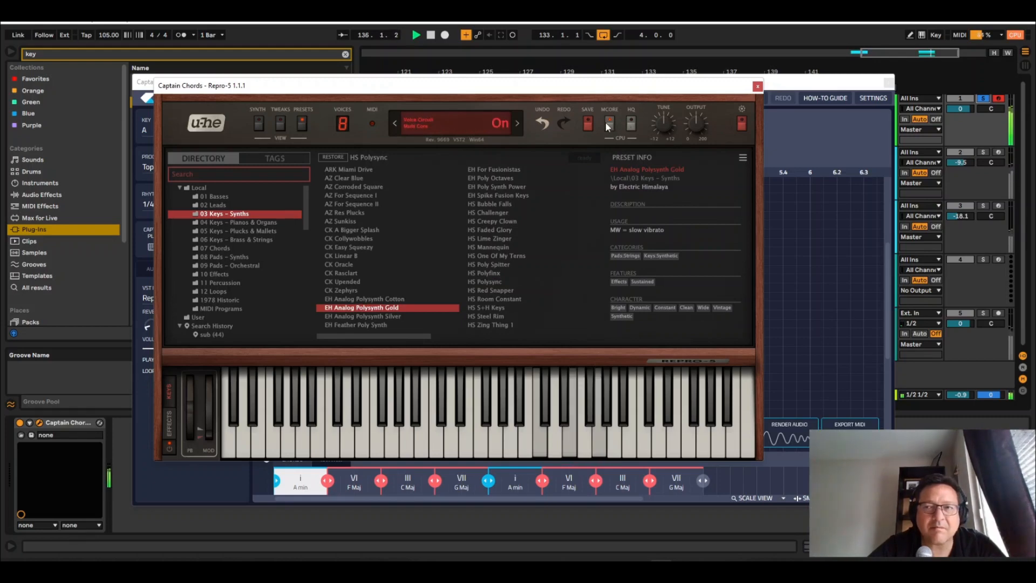
Lower the Captain Chords track's volume and turn down the plugin's filter while the progression plays.
{"action": "left_click_drag", "start_coordinate": [961, 110], "coordinate": [961, 128]}
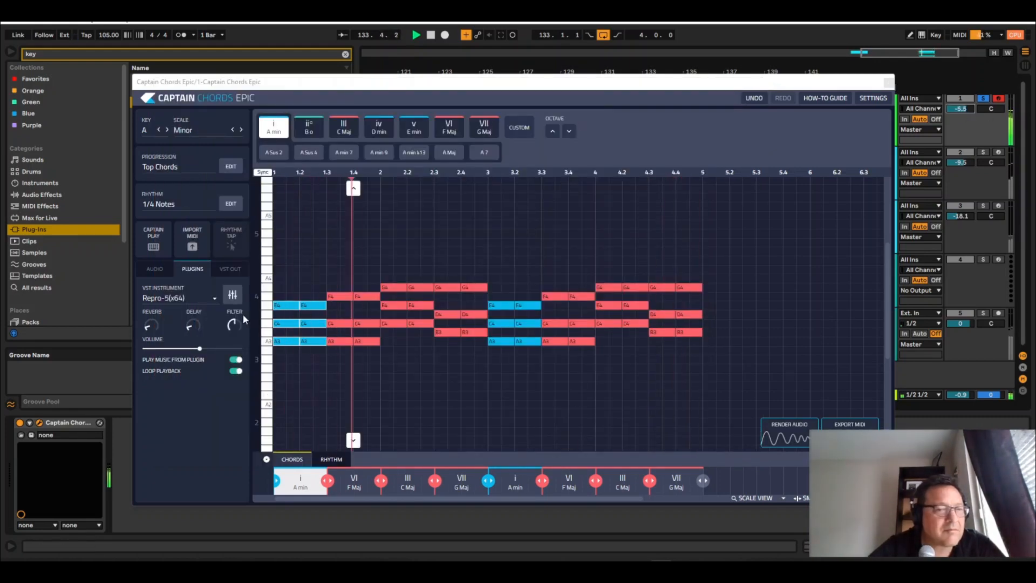
{"action": "left_click_drag", "start_coordinate": [234, 326], "coordinate": [234, 339]}
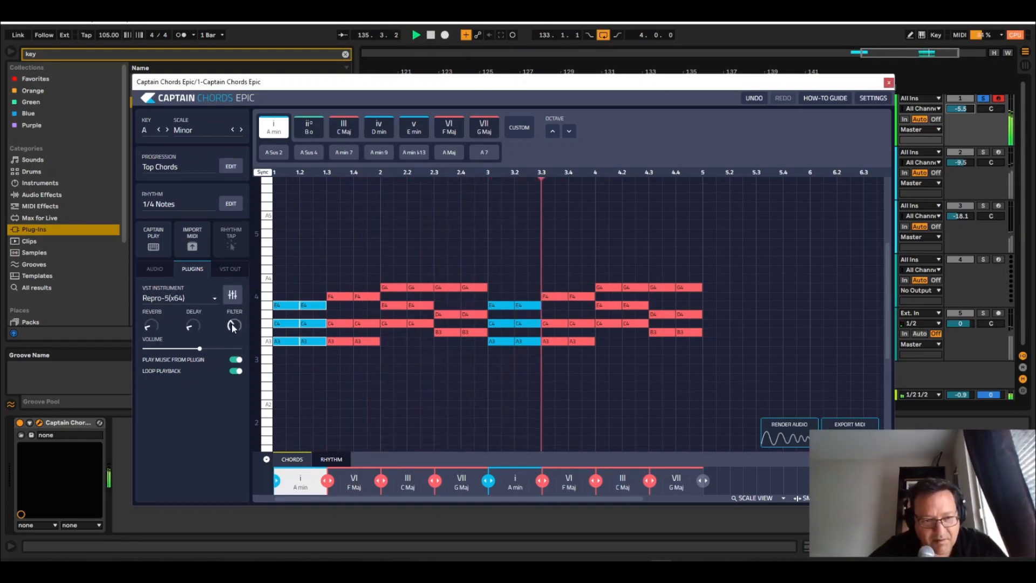
{"action": "left_click_drag", "start_coordinate": [235, 326], "coordinate": [234, 348]}
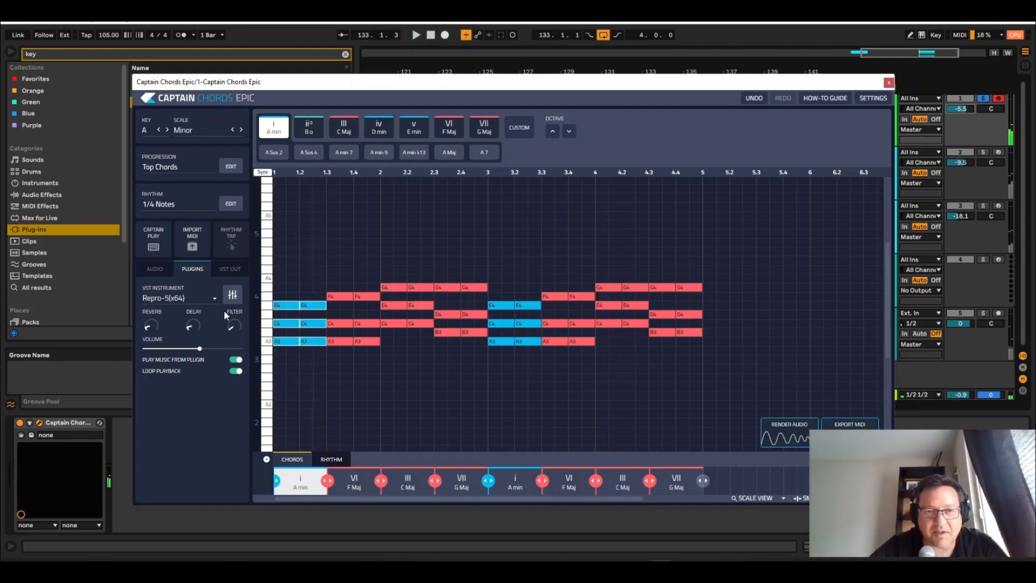
Audition the D min chord, then show track automation and choose Captain Chords Epic's Filter parameter for track 1.
{"action": "left_click", "coordinate": [372, 127]}
{"action": "left_click_drag", "start_coordinate": [394, 88], "coordinate": [356, 169]}
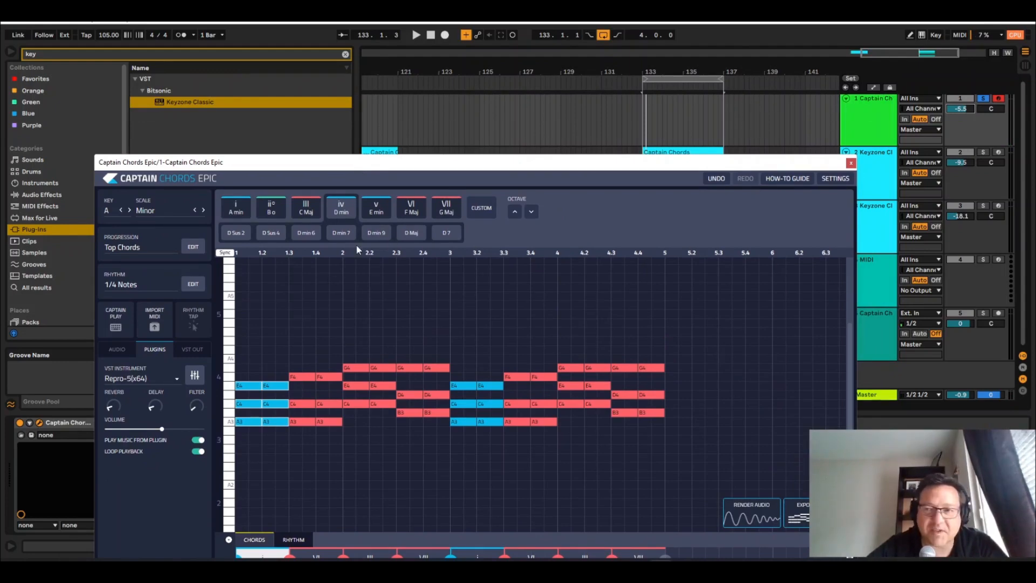
{"action": "left_click", "coordinate": [857, 99]}
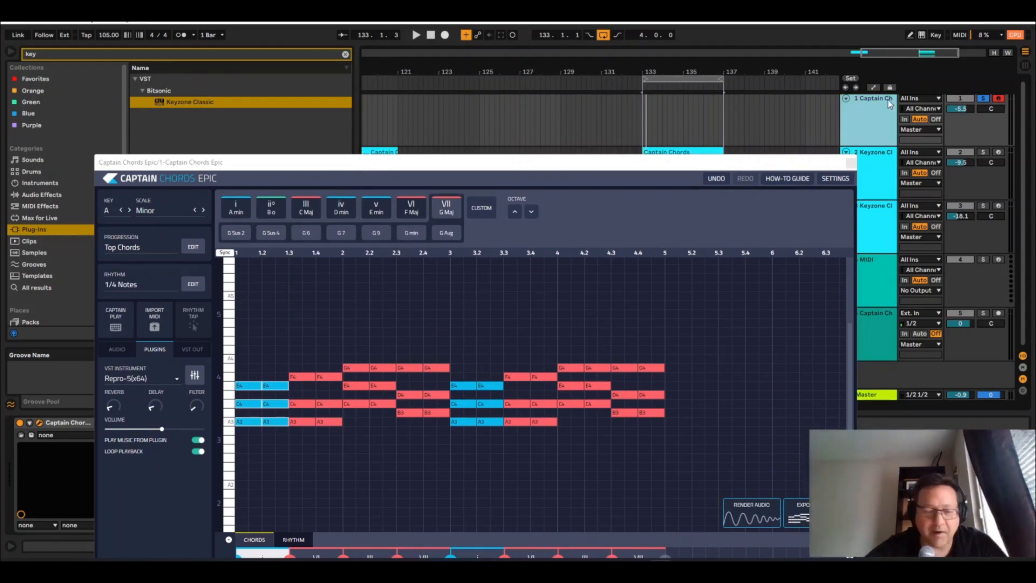
{"action": "key", "text": "a"}
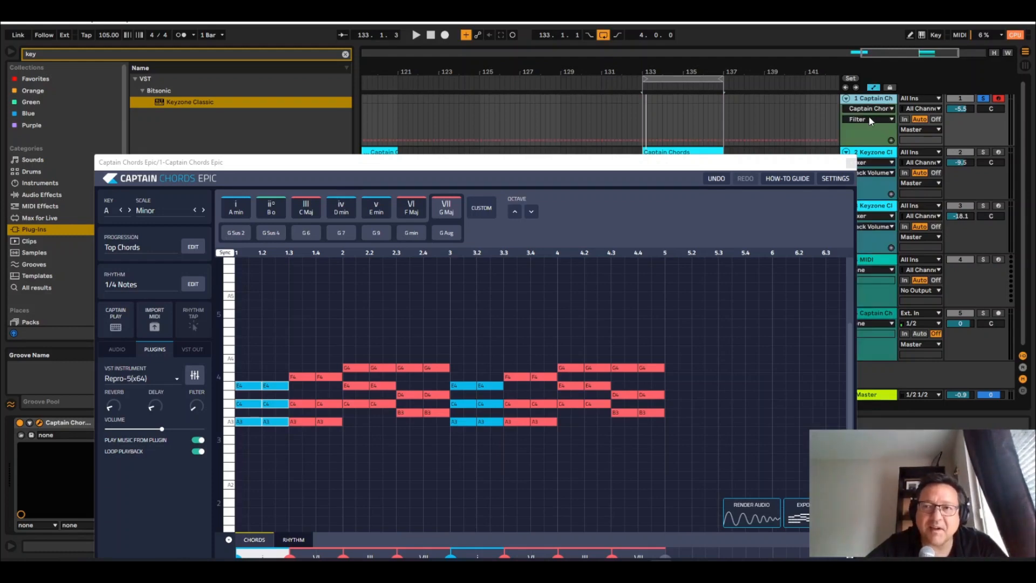
{"action": "left_click", "coordinate": [873, 112]}
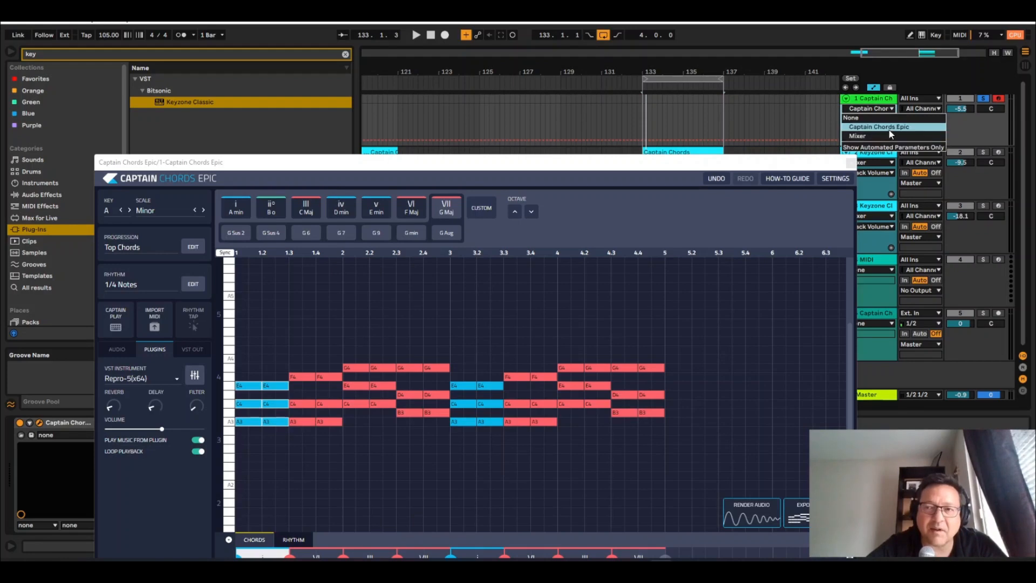
{"action": "left_click", "coordinate": [890, 130]}
{"action": "left_click", "coordinate": [870, 119]}
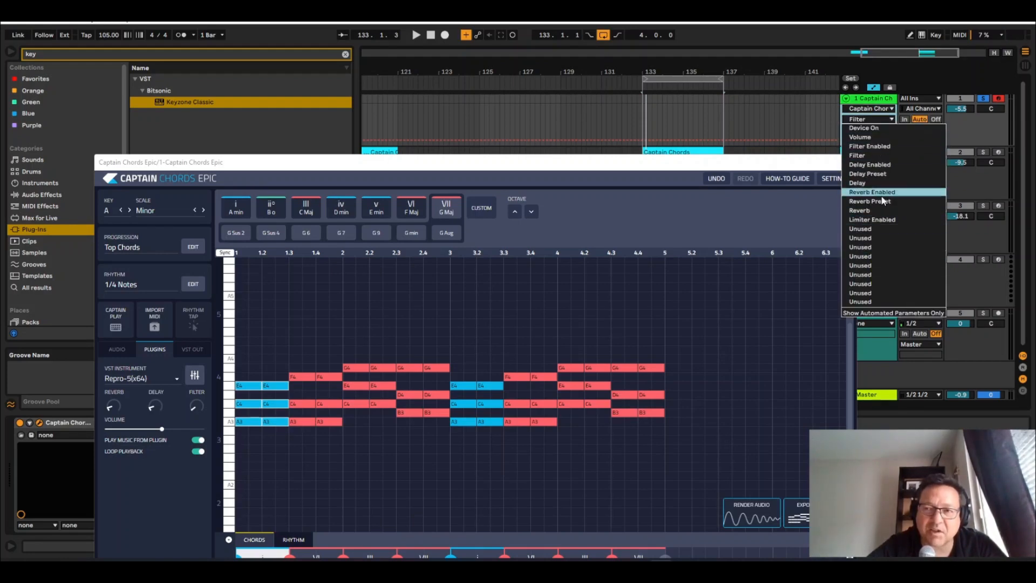
{"action": "left_click", "coordinate": [878, 155]}
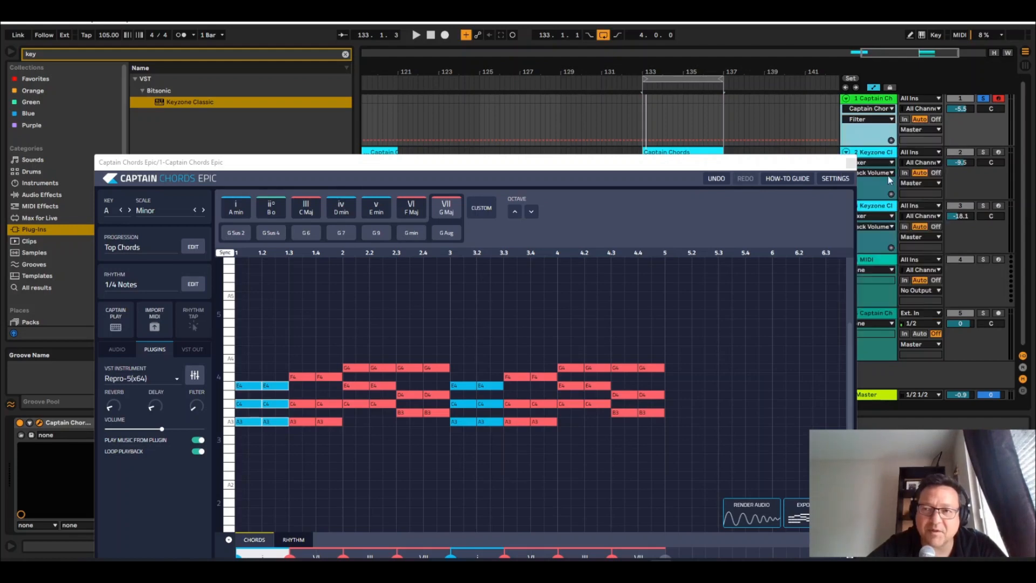
Draw a filter automation ramp on track 1 rising from bar 133 to bar 137, play it and lower its end point slightly.
{"action": "left_click", "coordinate": [852, 163]}
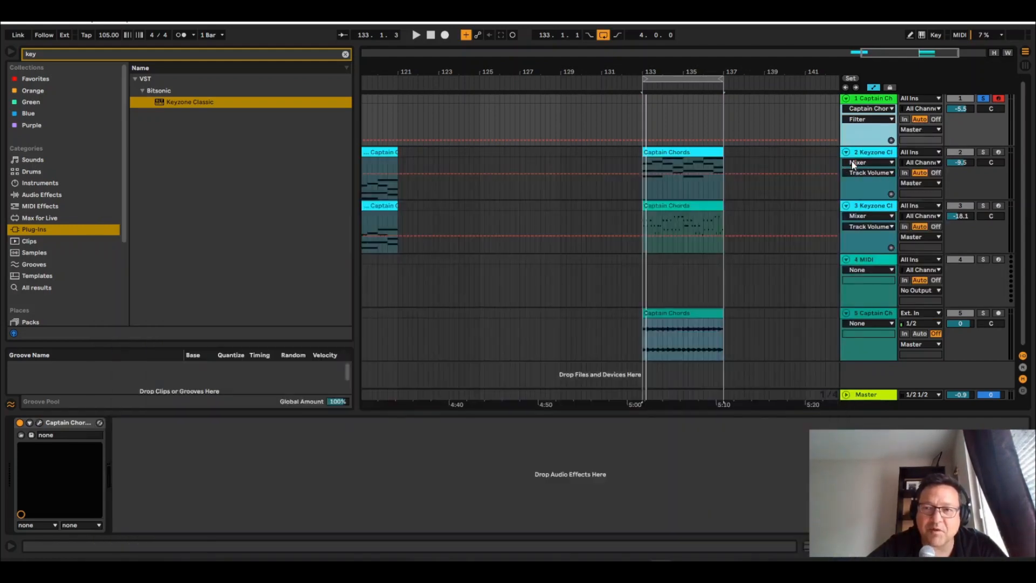
{"action": "left_click", "coordinate": [642, 141]}
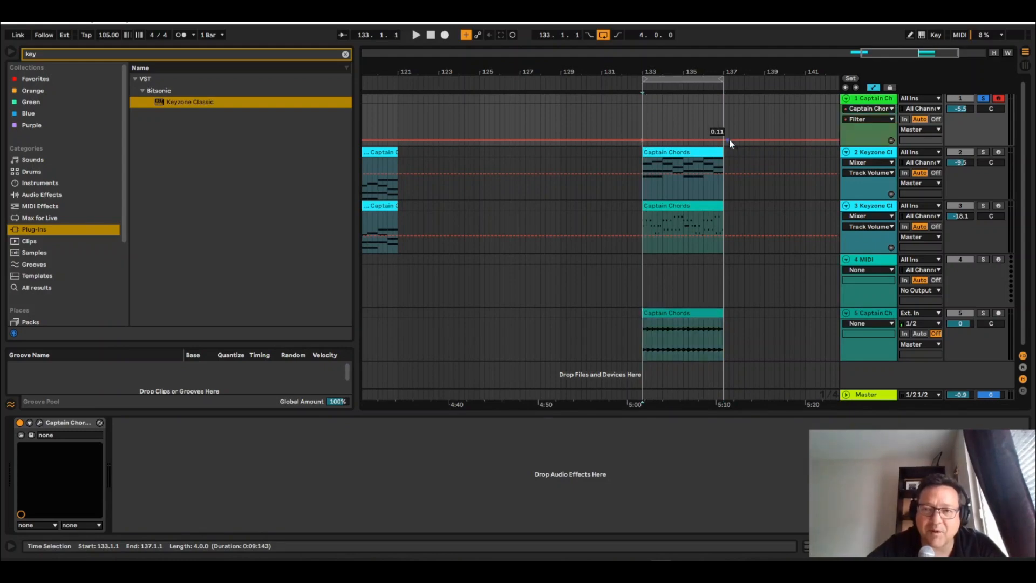
{"action": "left_click_drag", "start_coordinate": [724, 140], "coordinate": [724, 122]}
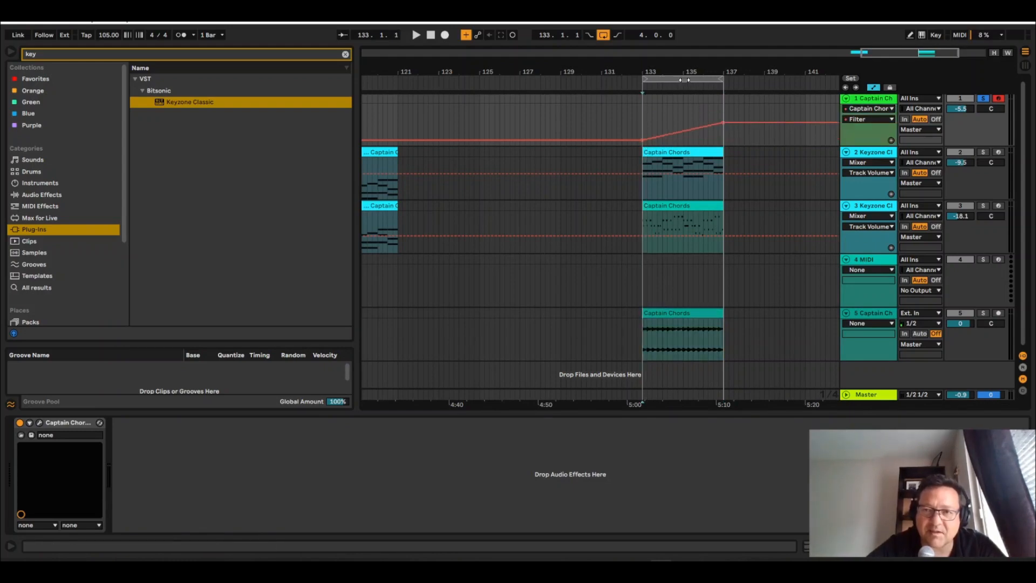
{"action": "key", "text": "space"}
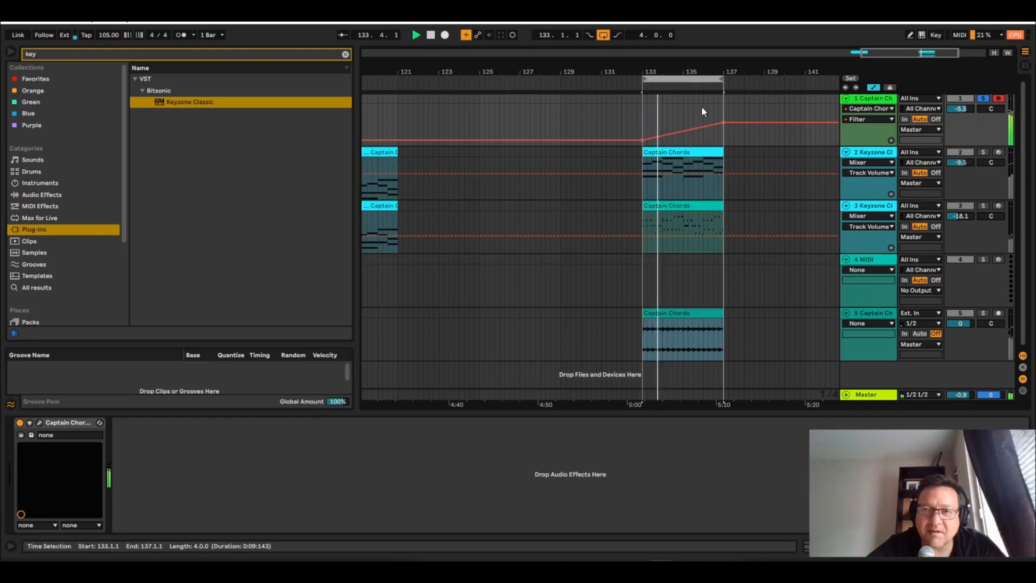
{"action": "left_click_drag", "start_coordinate": [723, 122], "coordinate": [723, 128]}
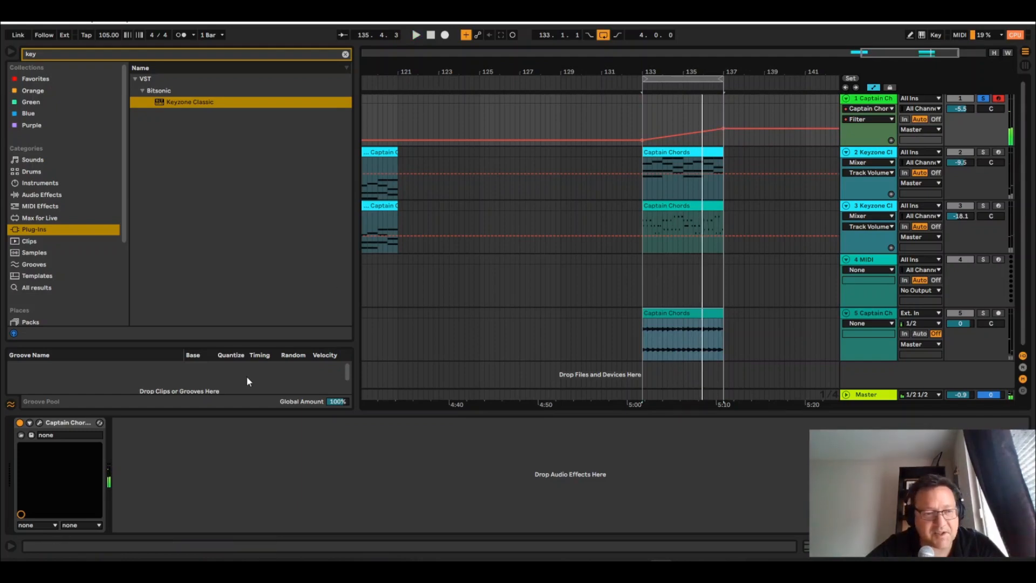
Reopen Captain Chords Epic, raise the first G4 note of the C Maj chord at bar 2 to D5, then delete that note.
{"action": "left_click", "coordinate": [40, 422]}
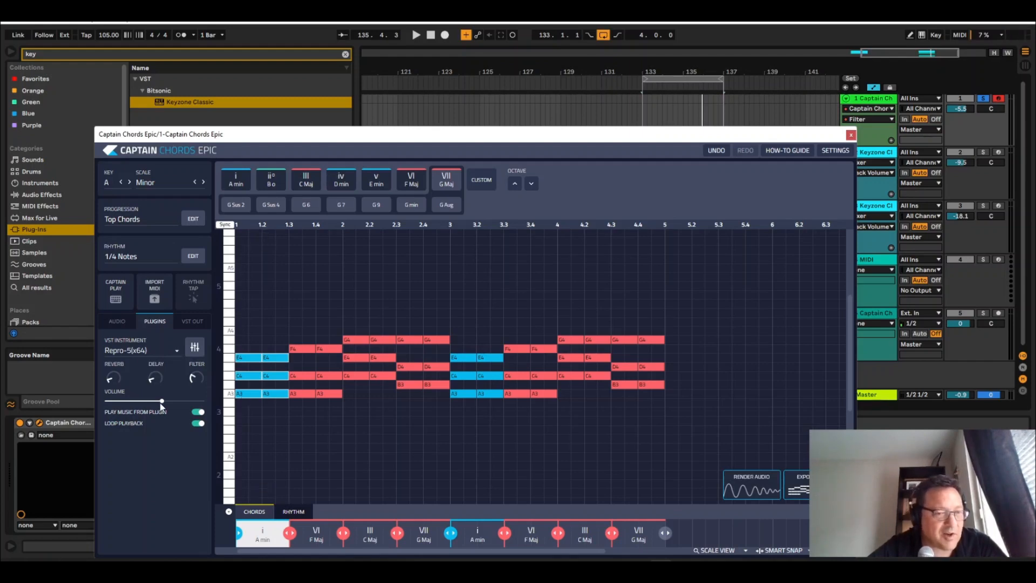
{"action": "left_click", "coordinate": [358, 341]}
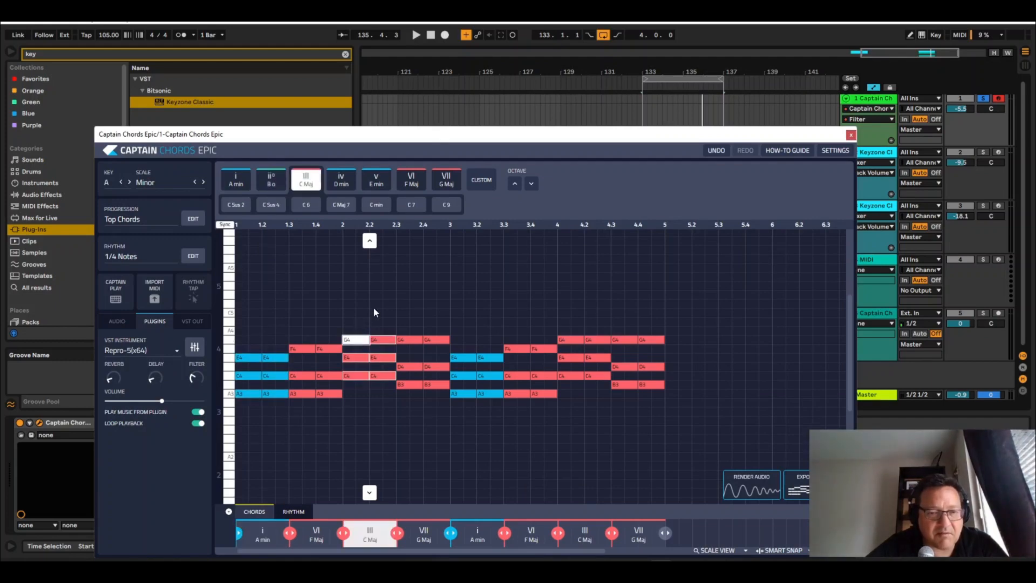
{"action": "left_click_drag", "start_coordinate": [358, 341], "coordinate": [360, 306]}
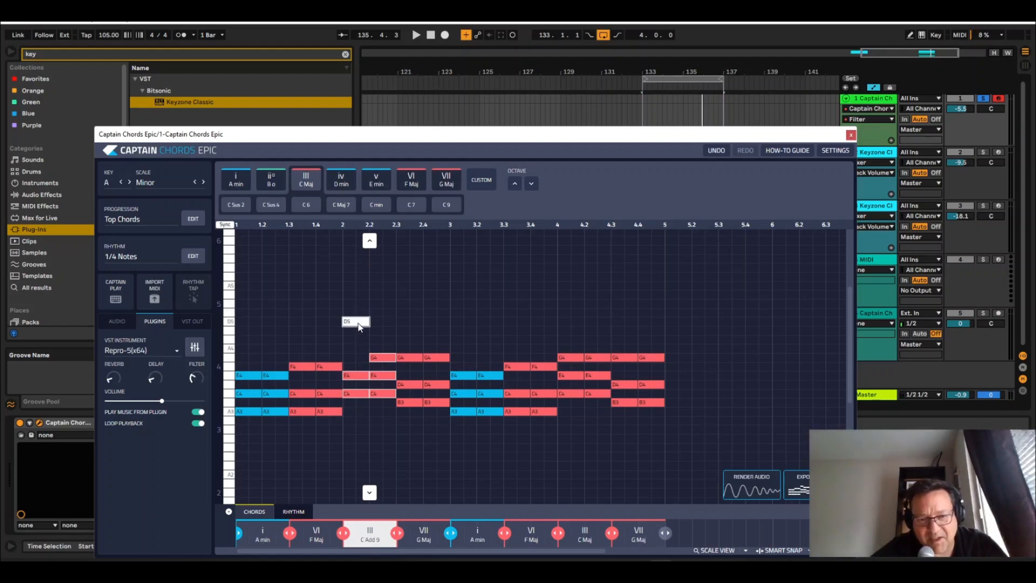
{"action": "key", "text": "Delete"}
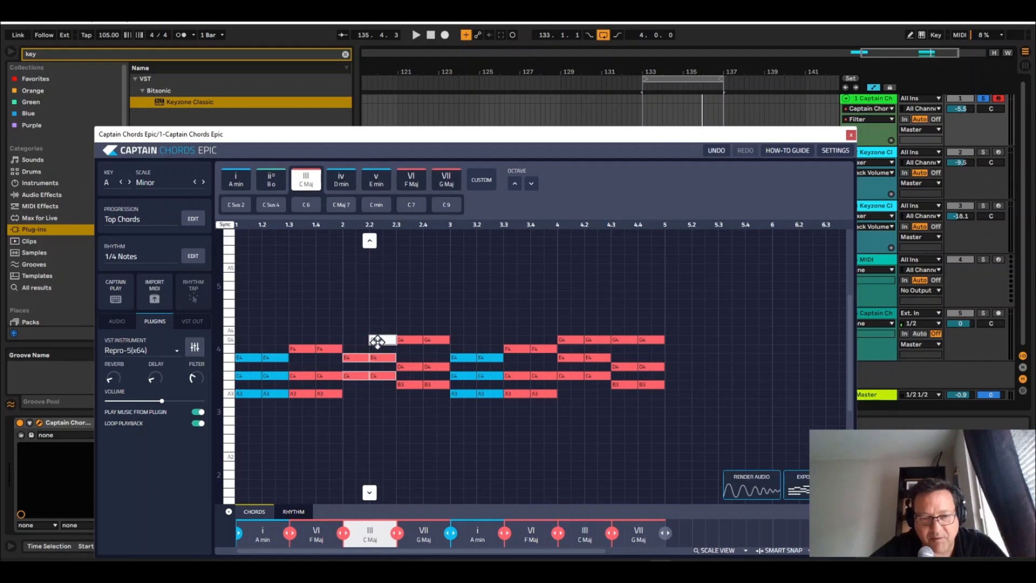
Move the remaining G4 note of the bar 2 chord to A4 at the start of the bar and play the progression.
{"action": "left_click_drag", "start_coordinate": [381, 340], "coordinate": [360, 327]}
{"action": "key", "text": "space"}
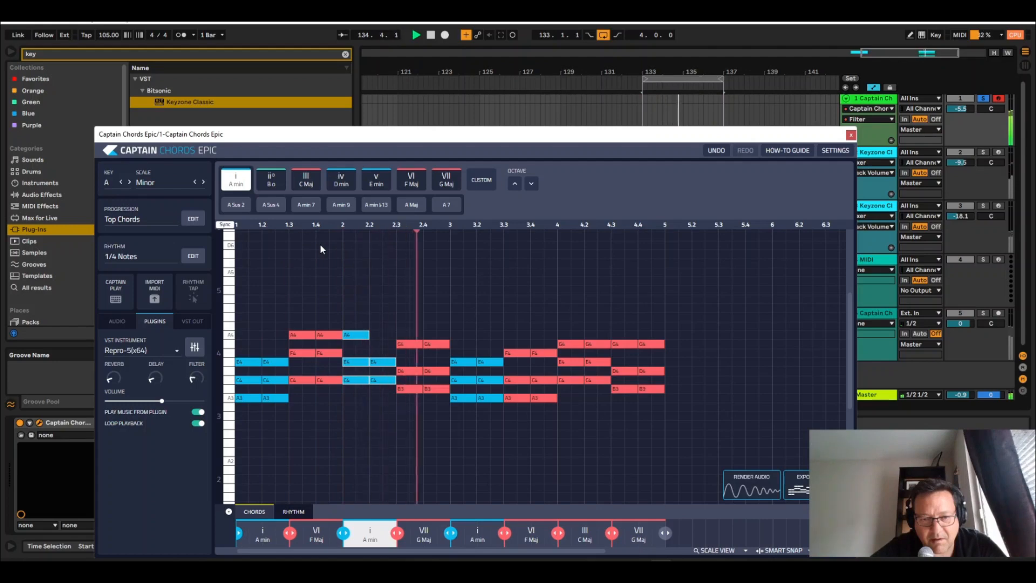
Replace the bar 2 chord's A4 note with C5 and E5, and lower the top notes of the 2.3 G Maj chord to F4 and E4.
{"action": "double_click", "coordinate": [351, 316]}
{"action": "double_click", "coordinate": [365, 343]}
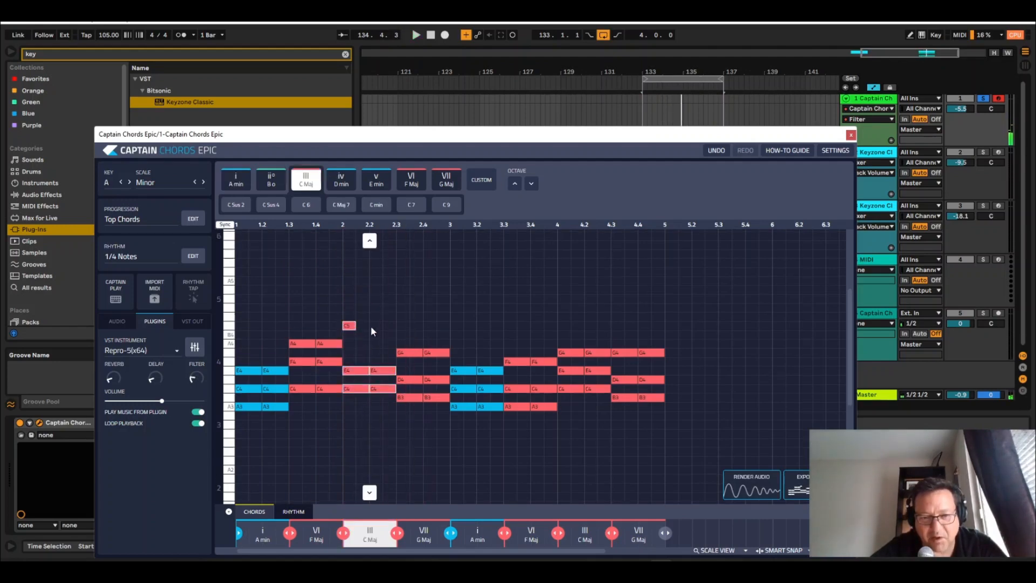
{"action": "double_click", "coordinate": [379, 306]}
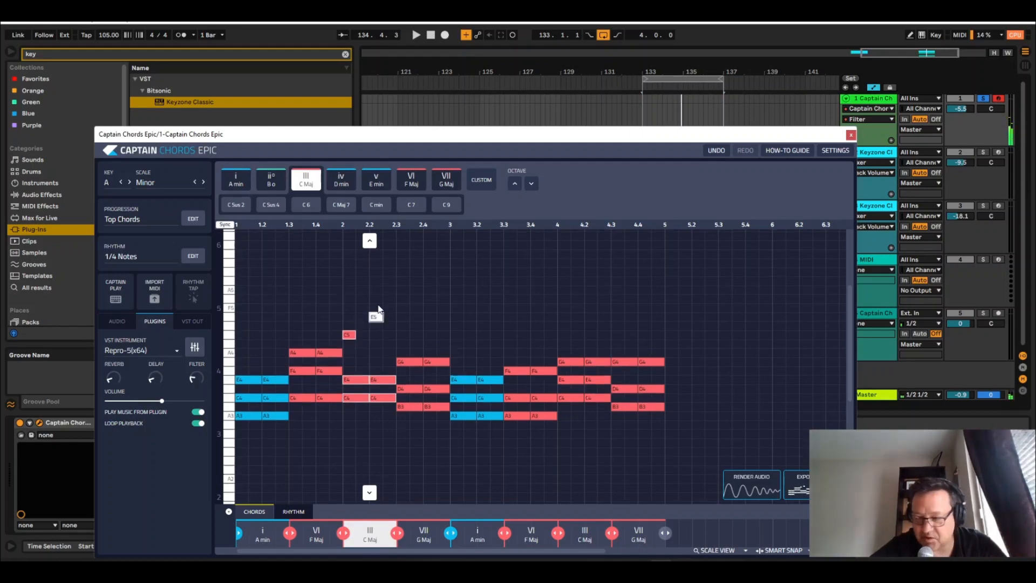
{"action": "key", "text": "space"}
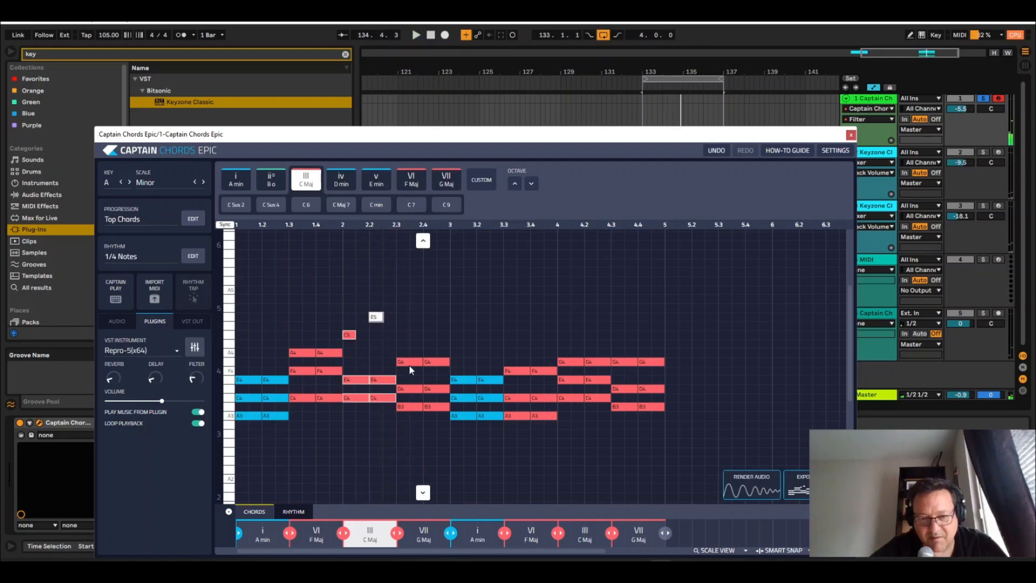
{"action": "left_click_drag", "start_coordinate": [410, 363], "coordinate": [439, 380]}
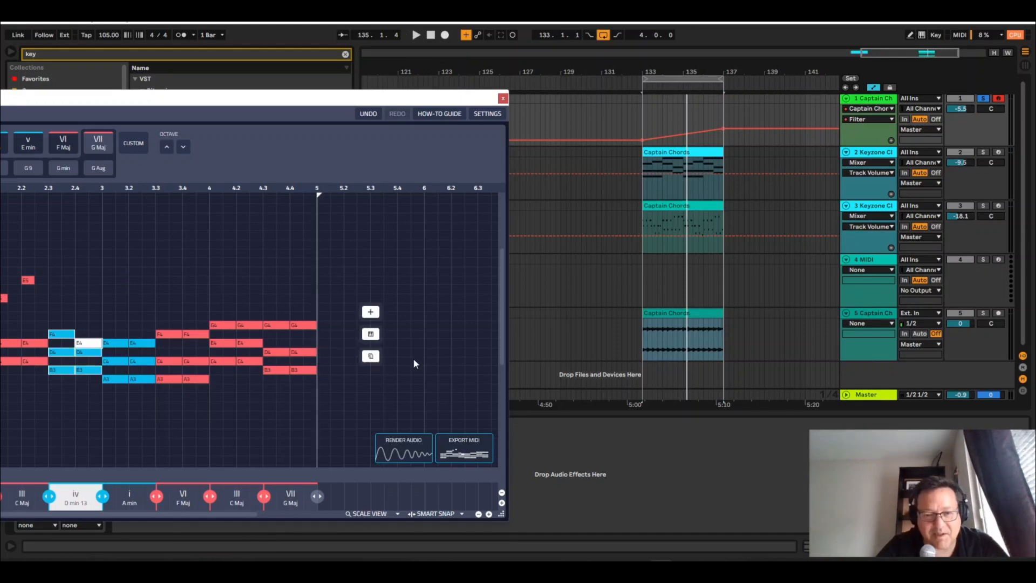
Render the edited progression as audio, place the clip on a new audio track at bar 133 and play it.
{"action": "left_click", "coordinate": [405, 451]}
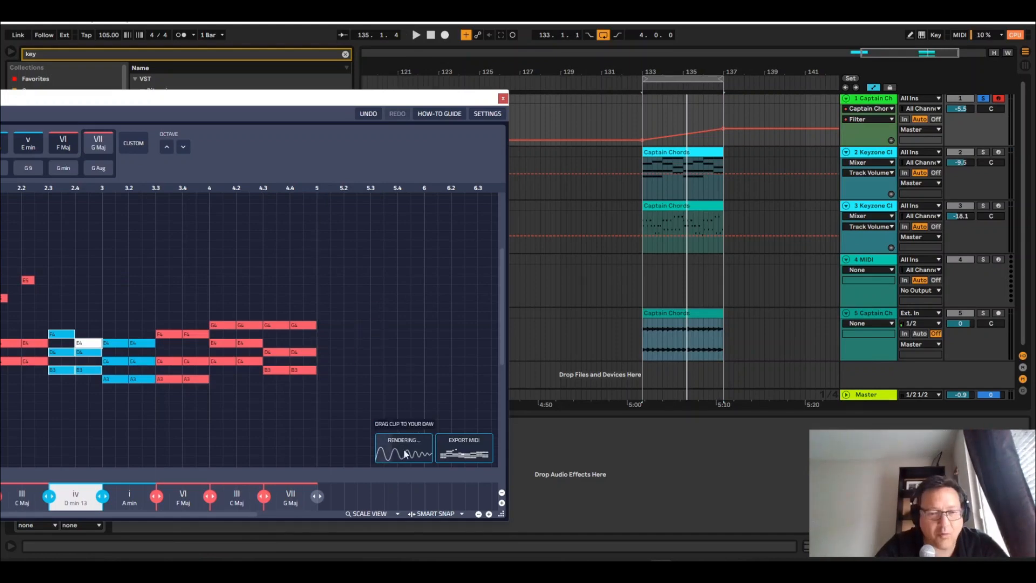
{"action": "left_click_drag", "start_coordinate": [402, 450], "coordinate": [647, 373]}
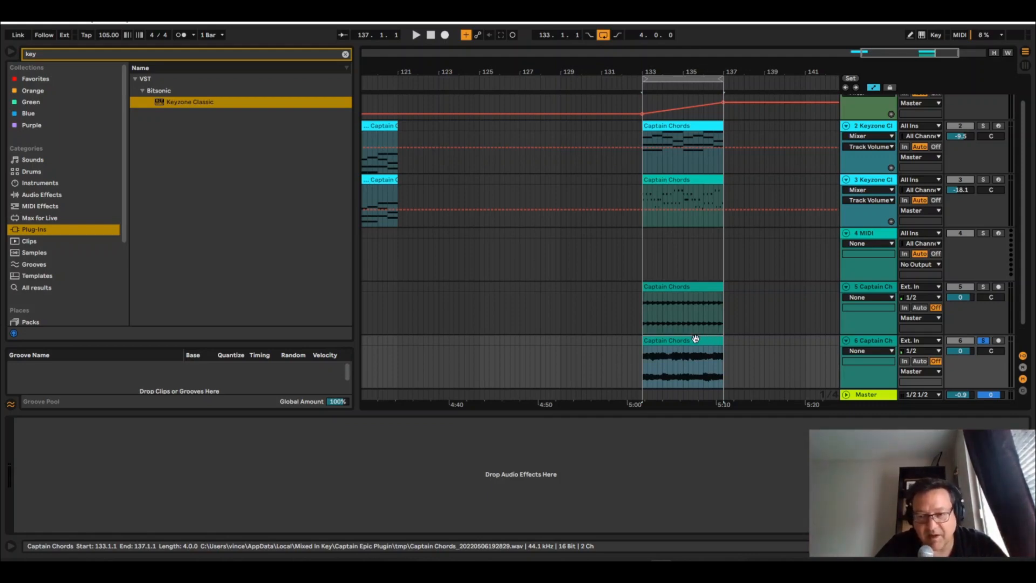
{"action": "key", "text": "space"}
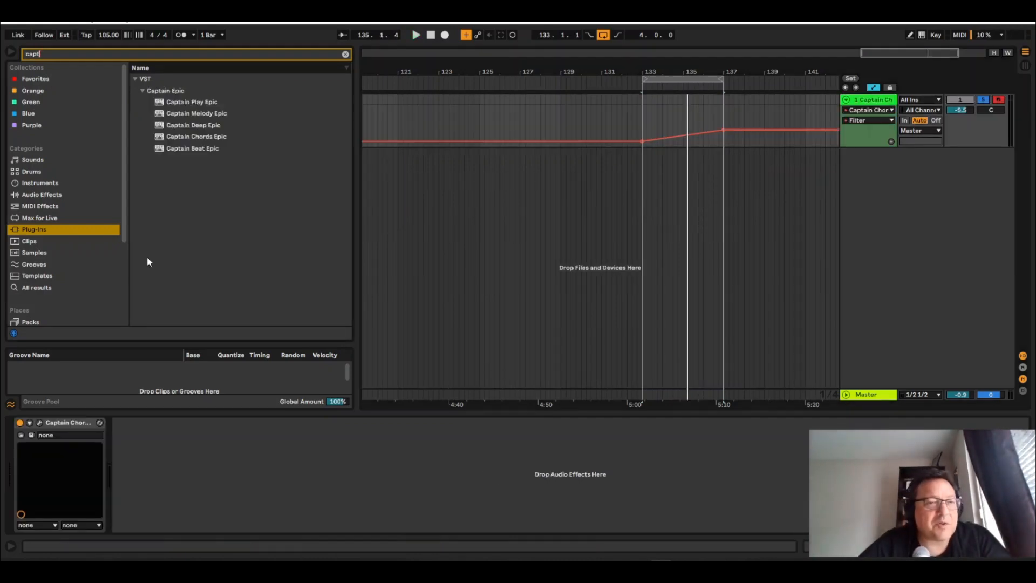
Insert a MIDI track below the chords track and load Captain Deep Epic onto it.
{"action": "left_click", "coordinate": [180, 126]}
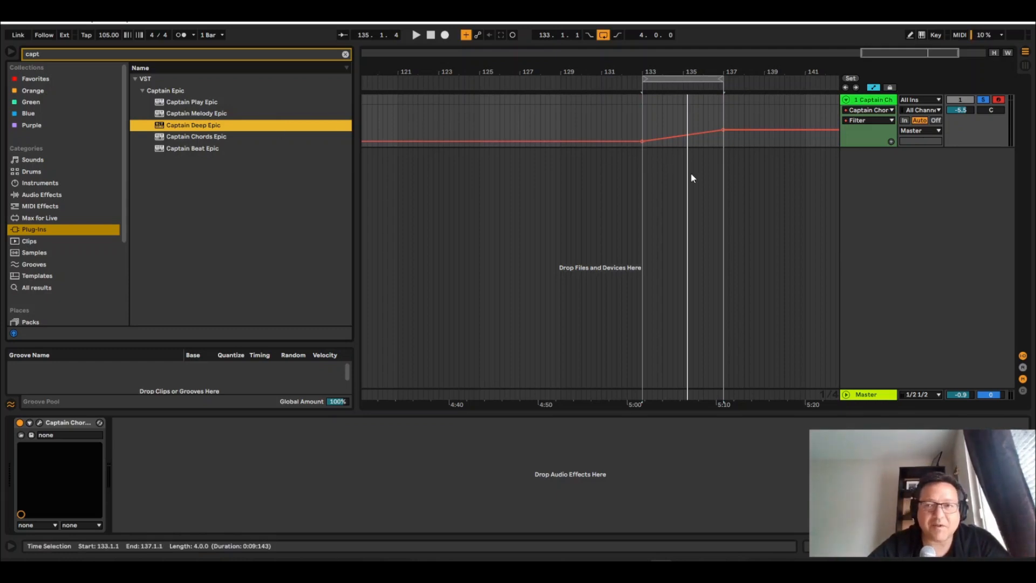
{"action": "right_click", "coordinate": [859, 199]}
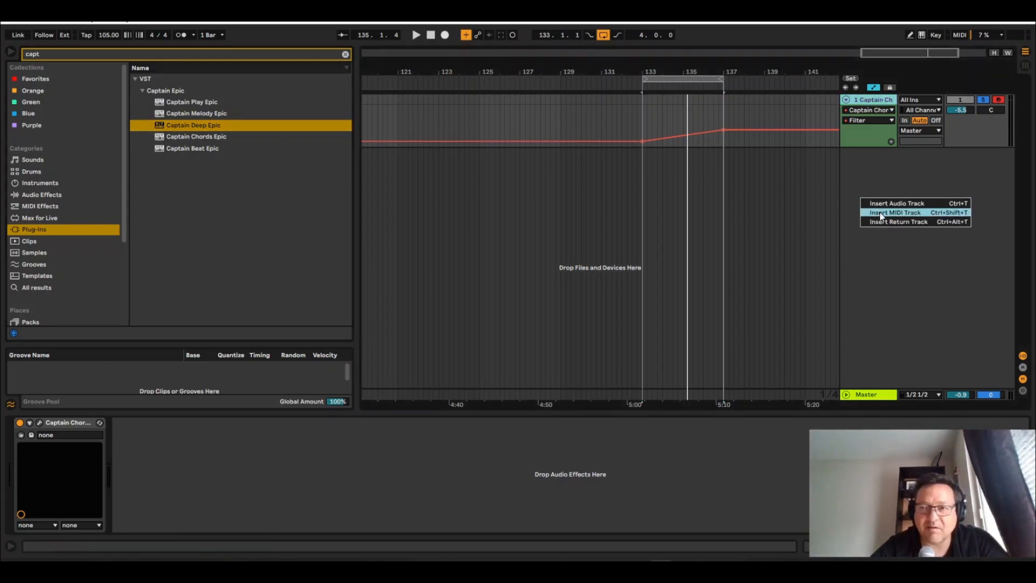
{"action": "left_click", "coordinate": [880, 212]}
{"action": "left_click", "coordinate": [196, 128]}
{"action": "left_click_drag", "start_coordinate": [196, 128], "coordinate": [679, 168]}
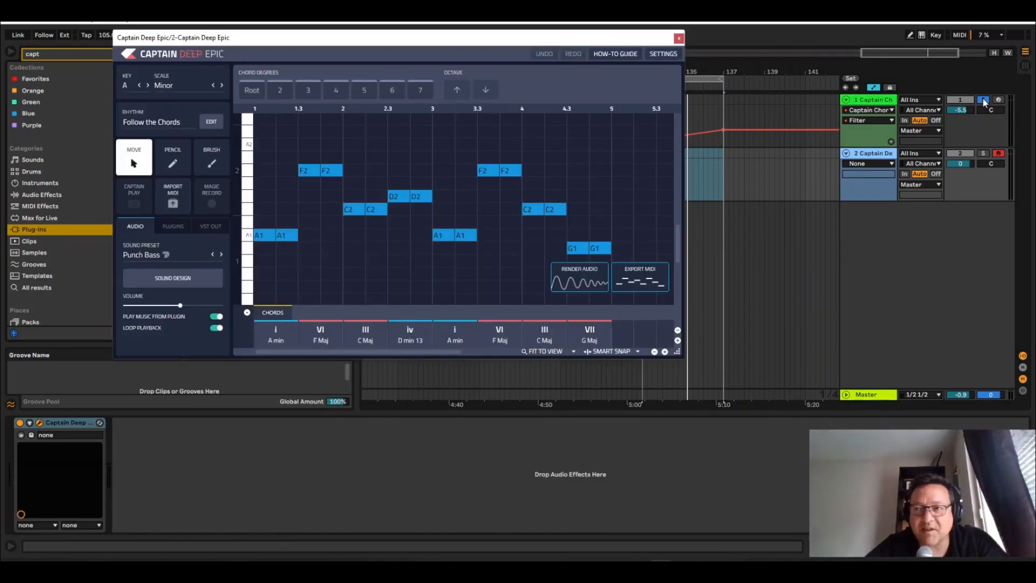
Unsolo track 1 and play the chords together with the Captain Deep Epic bass line.
{"action": "left_click", "coordinate": [983, 103]}
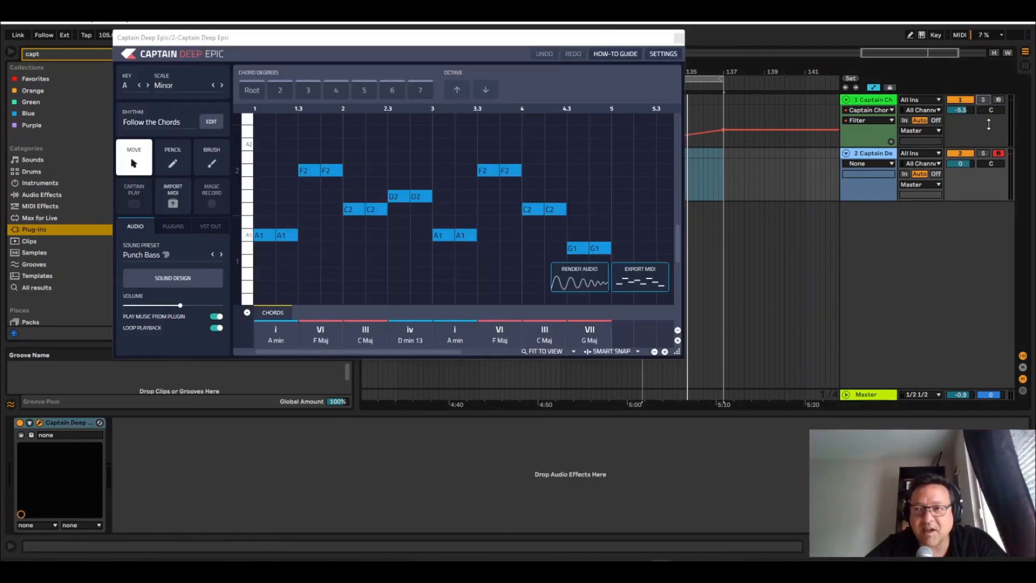
{"action": "left_click_drag", "start_coordinate": [482, 42], "coordinate": [511, 132]}
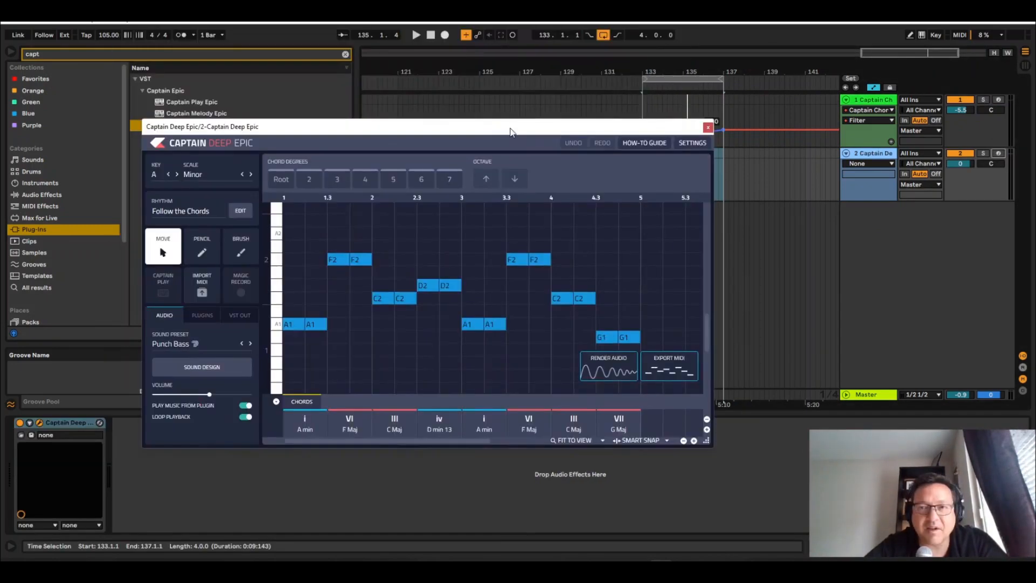
{"action": "key", "text": "space"}
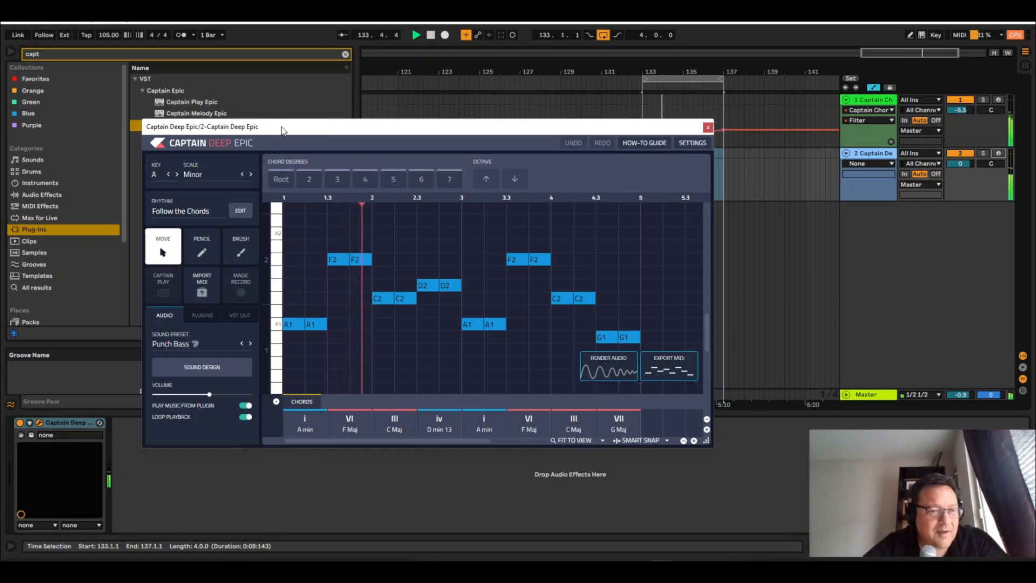
Audition the Proper Analog Bass, Plunge Bass and Piano sound presets, return to Punch Bass and dismiss the preset choice.
{"action": "left_click", "coordinate": [203, 315]}
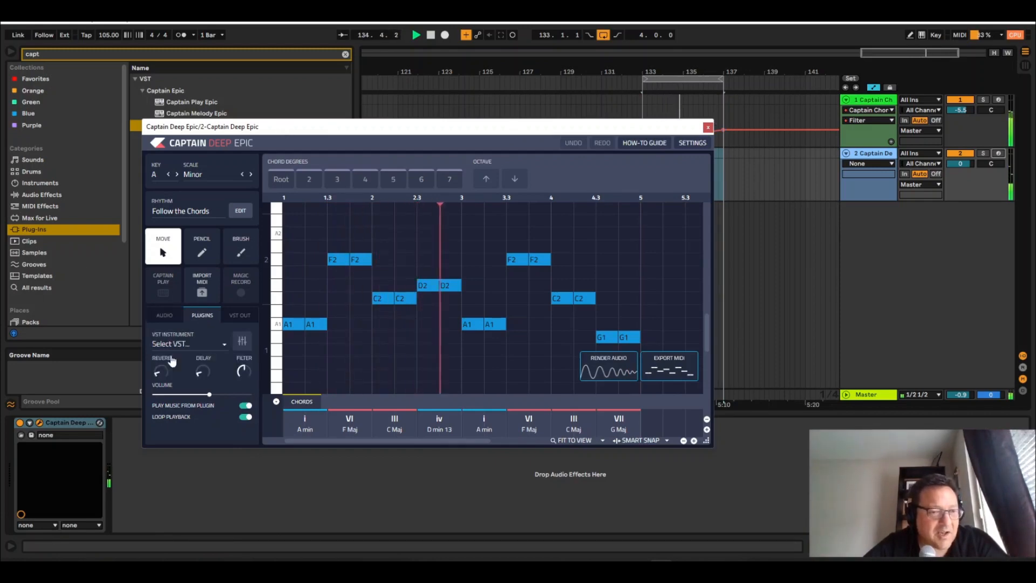
{"action": "left_click", "coordinate": [165, 315]}
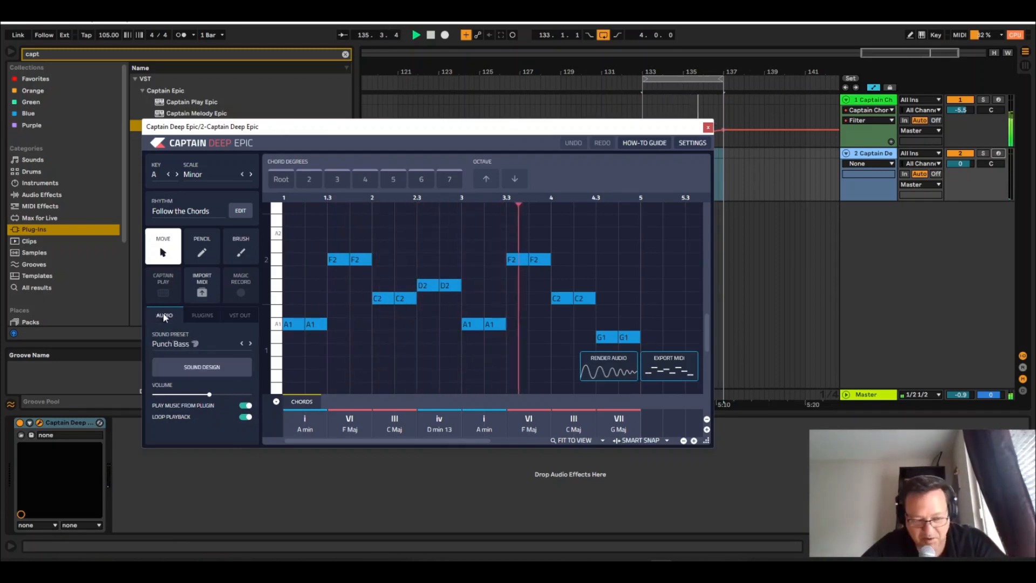
{"action": "left_click", "coordinate": [210, 345]}
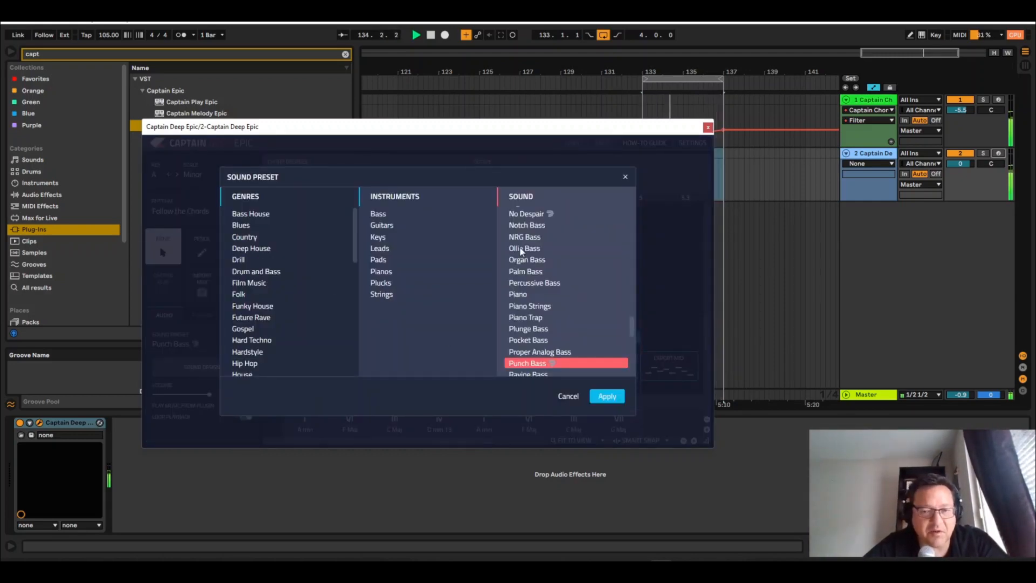
{"action": "left_click", "coordinate": [564, 353]}
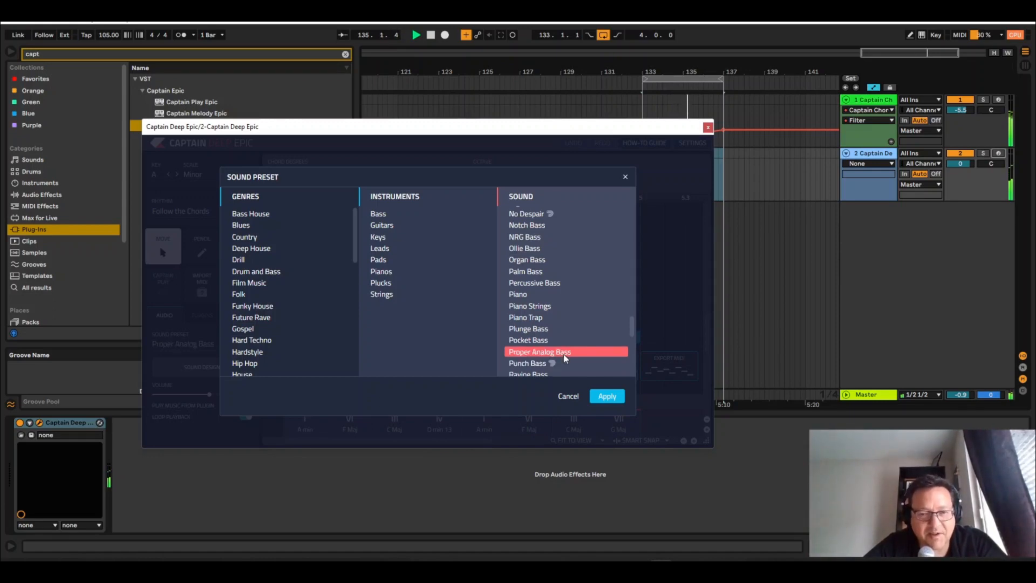
{"action": "left_click", "coordinate": [558, 330]}
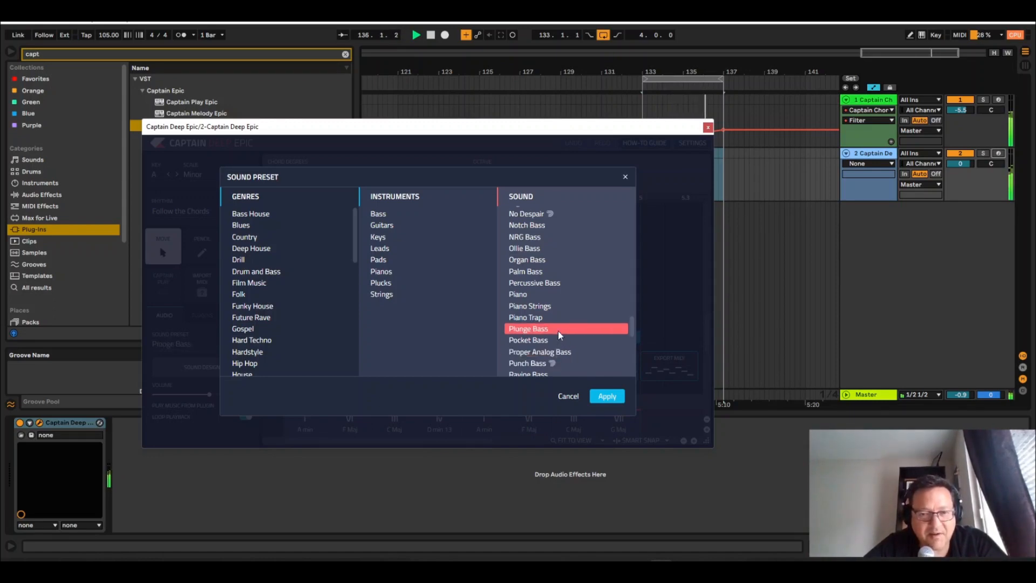
{"action": "left_click", "coordinate": [553, 297]}
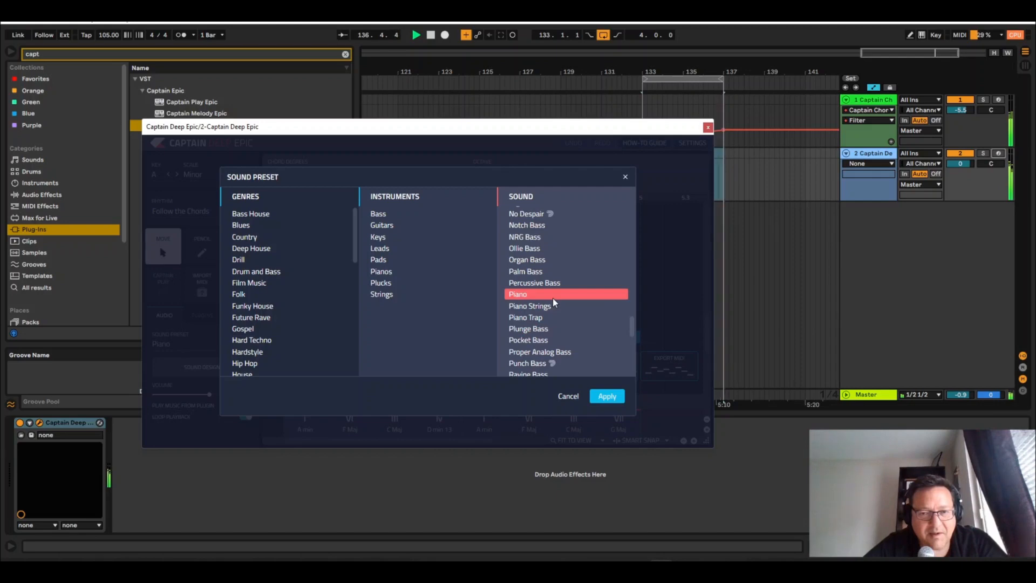
{"action": "left_click", "coordinate": [532, 363]}
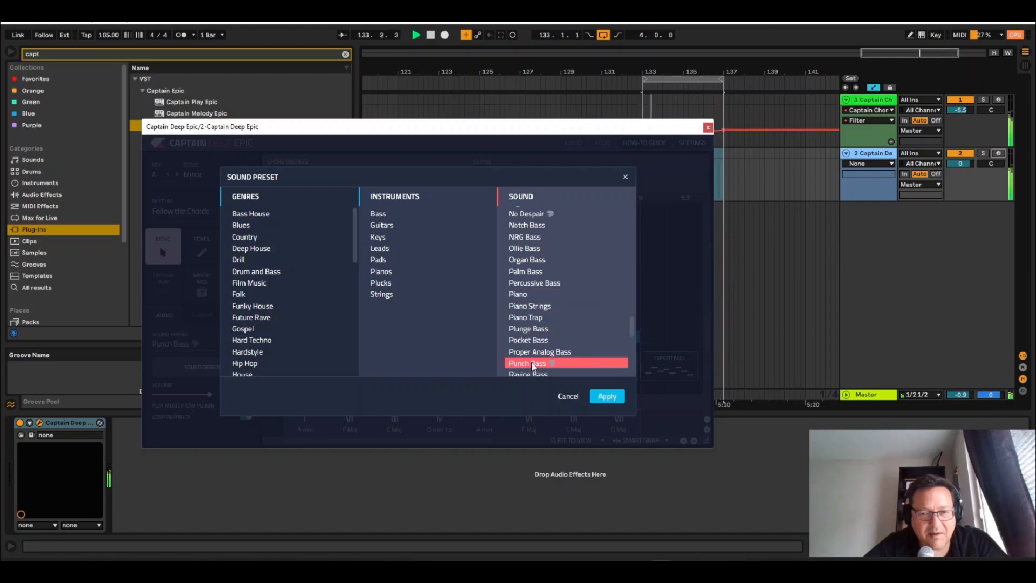
{"action": "left_click", "coordinate": [567, 398]}
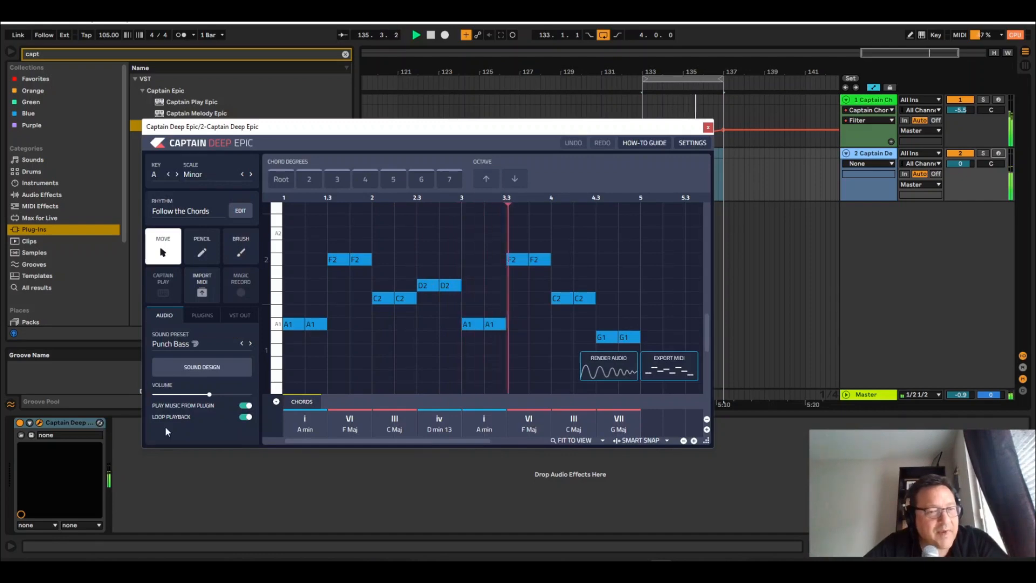
Open Punch Bass's sound design, raise its Filter slightly and try more Global Reverb, keeping the Hall type.
{"action": "left_click", "coordinate": [226, 371]}
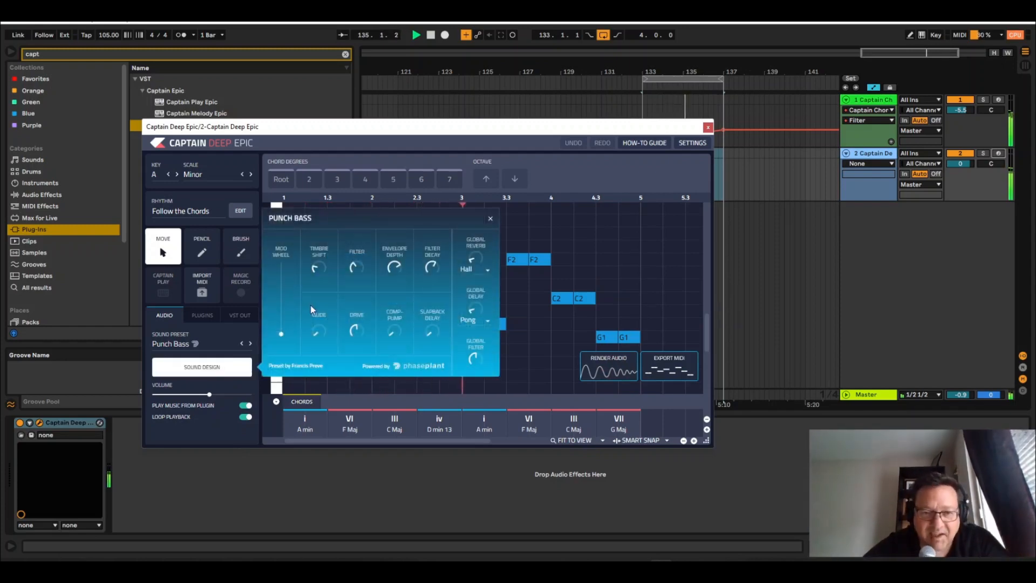
{"action": "left_click_drag", "start_coordinate": [357, 267], "coordinate": [360, 226]}
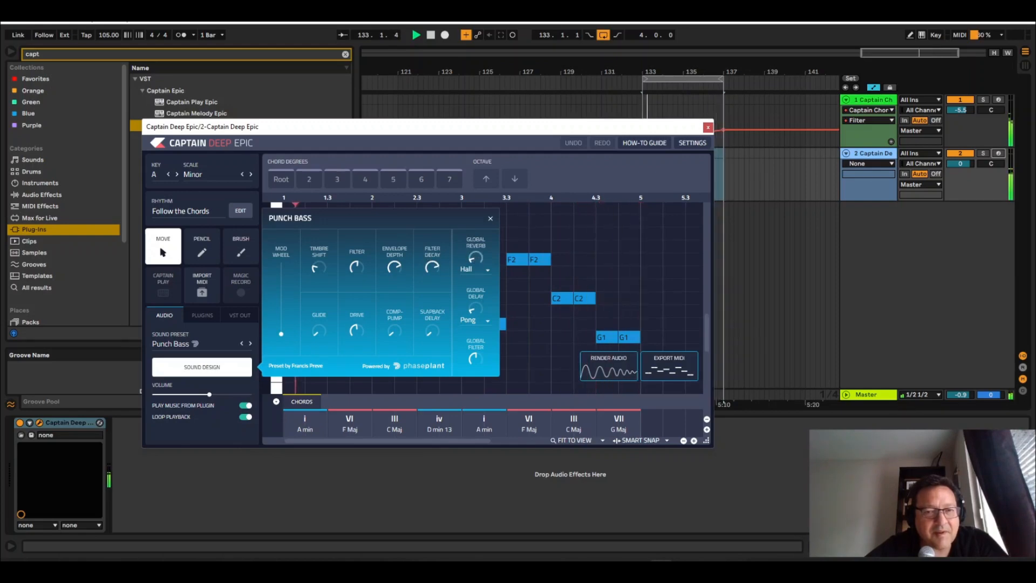
{"action": "left_click_drag", "start_coordinate": [476, 258], "coordinate": [475, 231]}
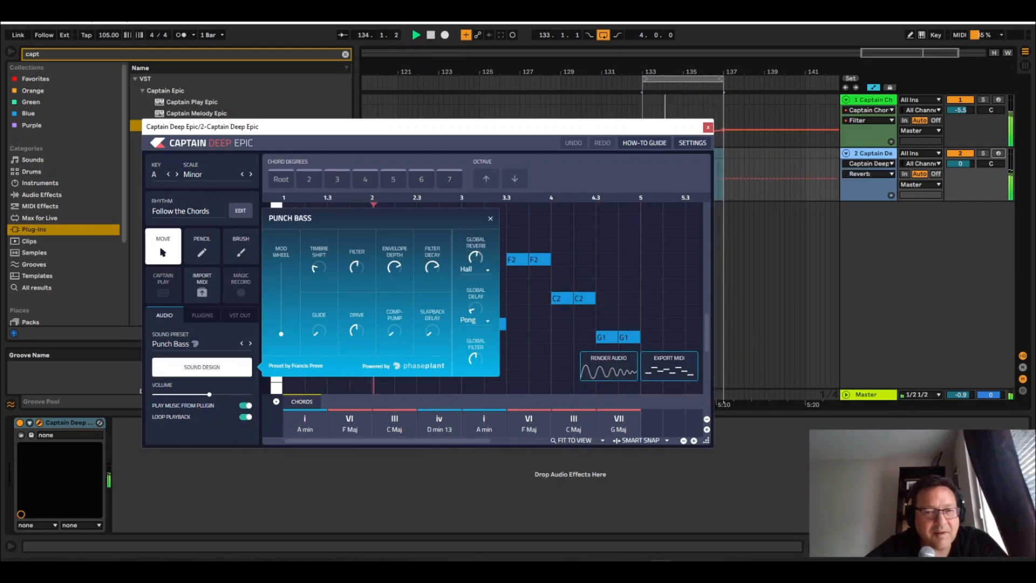
{"action": "left_click", "coordinate": [475, 270]}
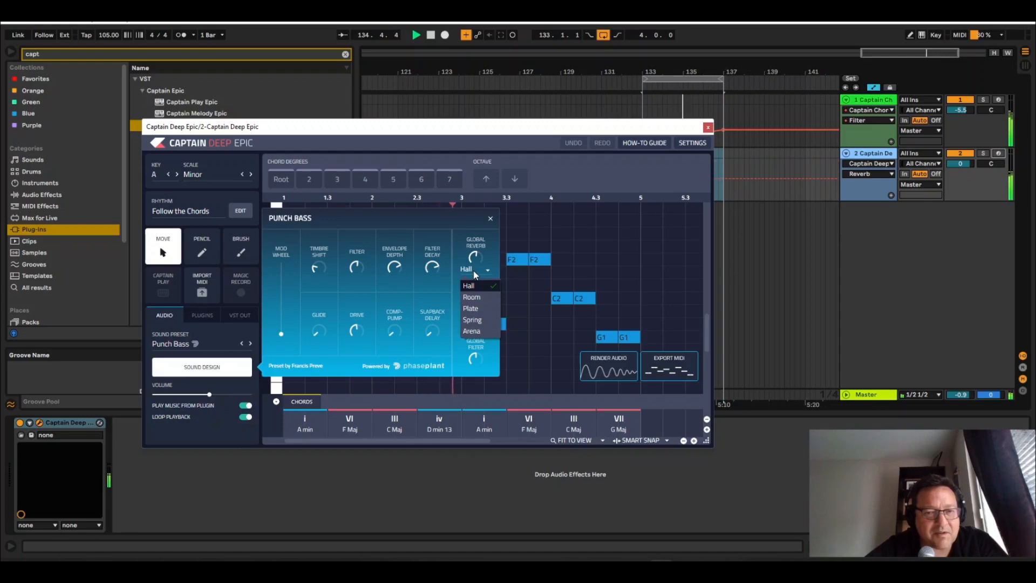
{"action": "left_click", "coordinate": [477, 268]}
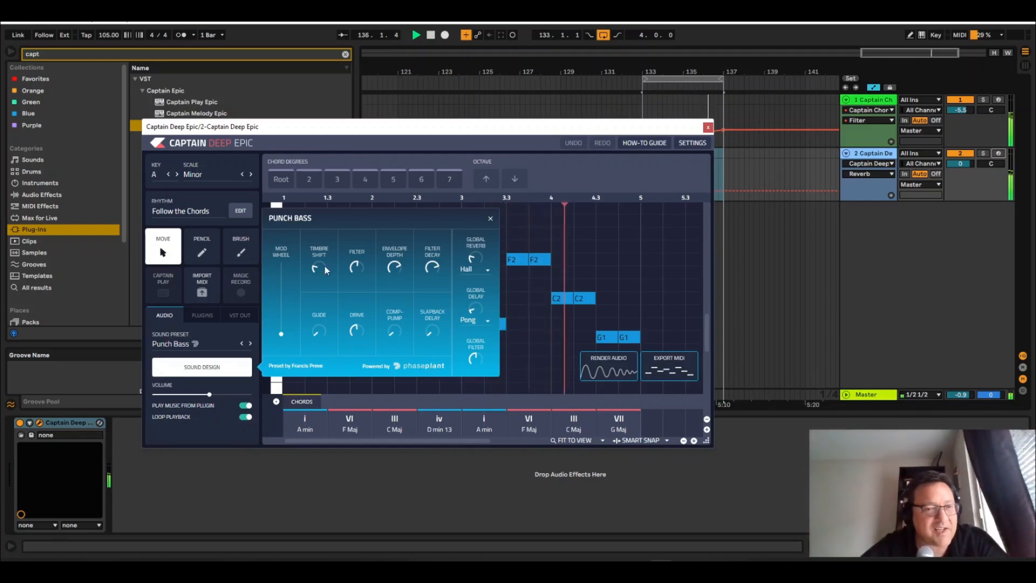
Try Punch Bass's mod wheel and return it to minimum, then raise Glide and close the sound design.
{"action": "left_click_drag", "start_coordinate": [279, 329], "coordinate": [279, 277]}
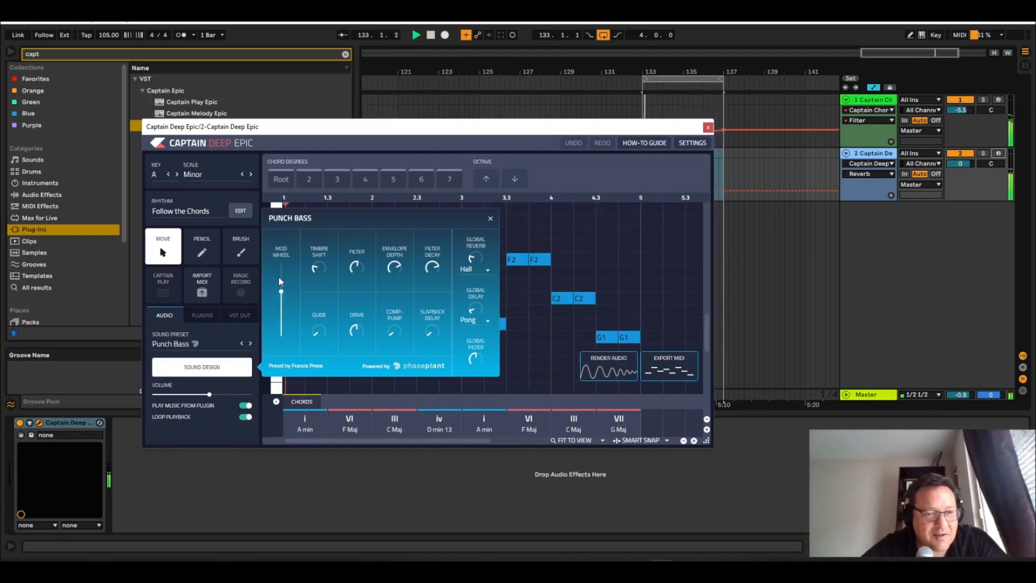
{"action": "left_click_drag", "start_coordinate": [283, 312], "coordinate": [280, 329]}
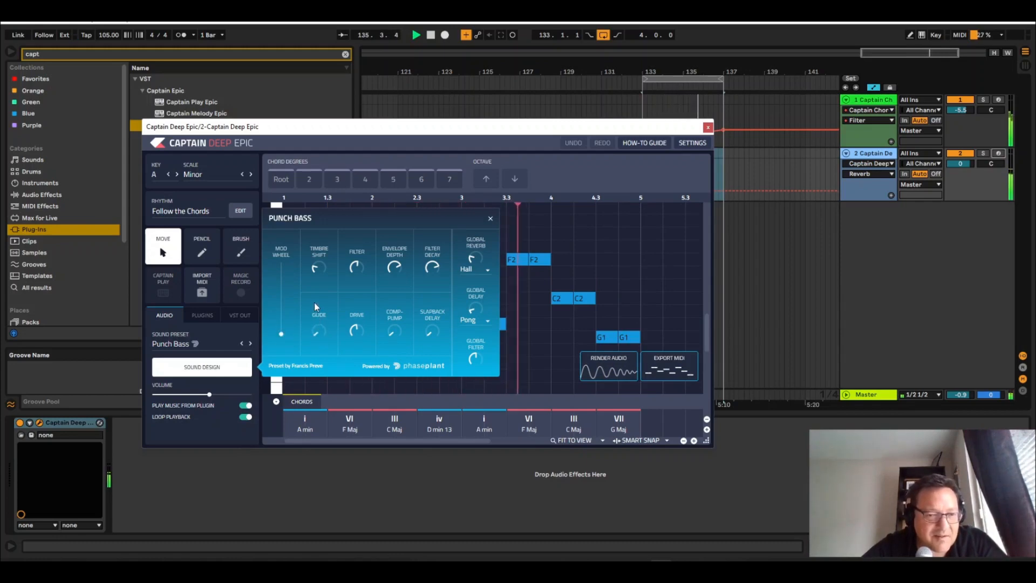
{"action": "left_click_drag", "start_coordinate": [319, 332], "coordinate": [320, 329]}
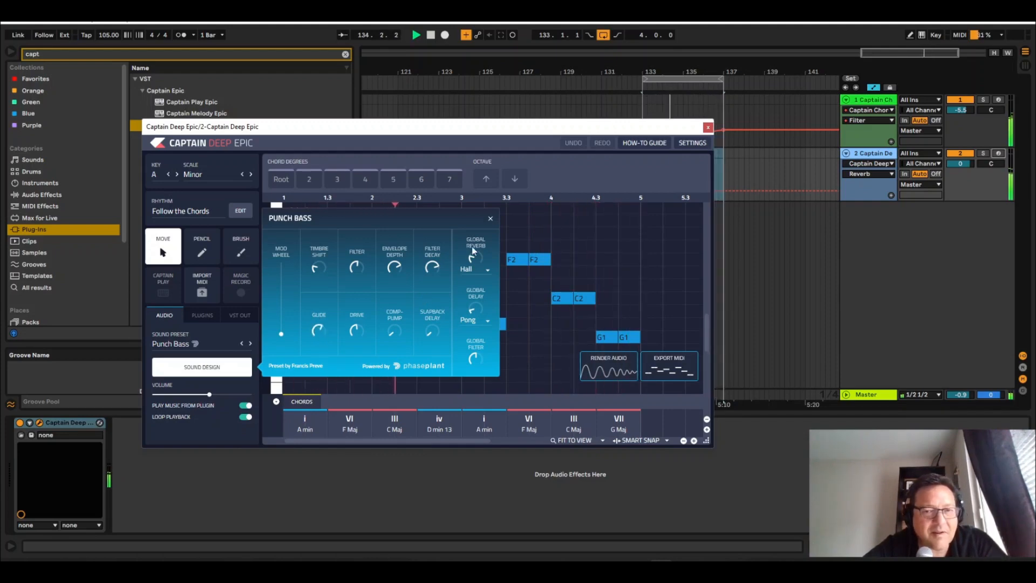
{"action": "left_click", "coordinate": [491, 219]}
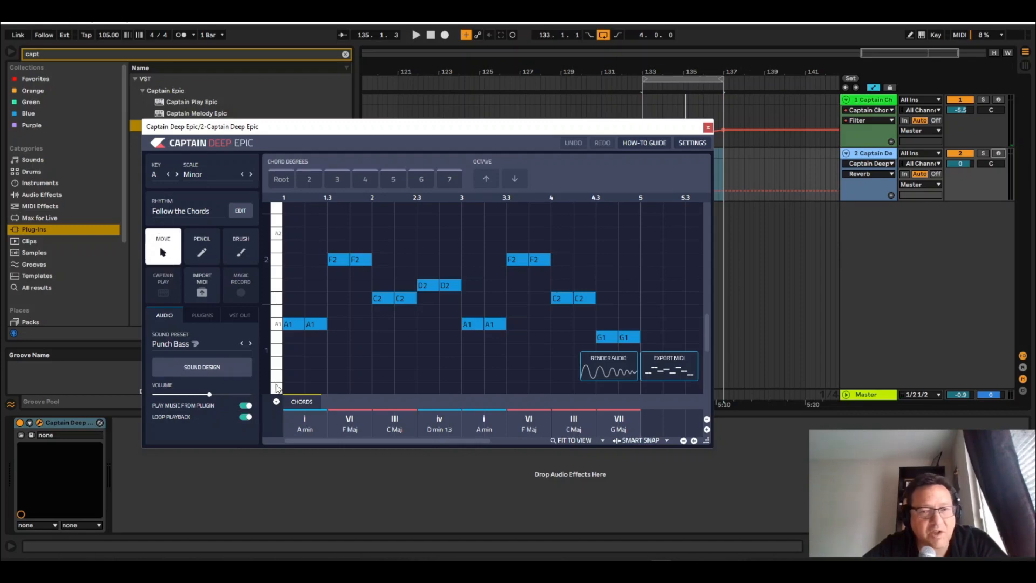
Choose the House rhythm bank for the bass, play the Classic Funk rhythm and switch to Disco 1.
{"action": "left_click", "coordinate": [190, 208]}
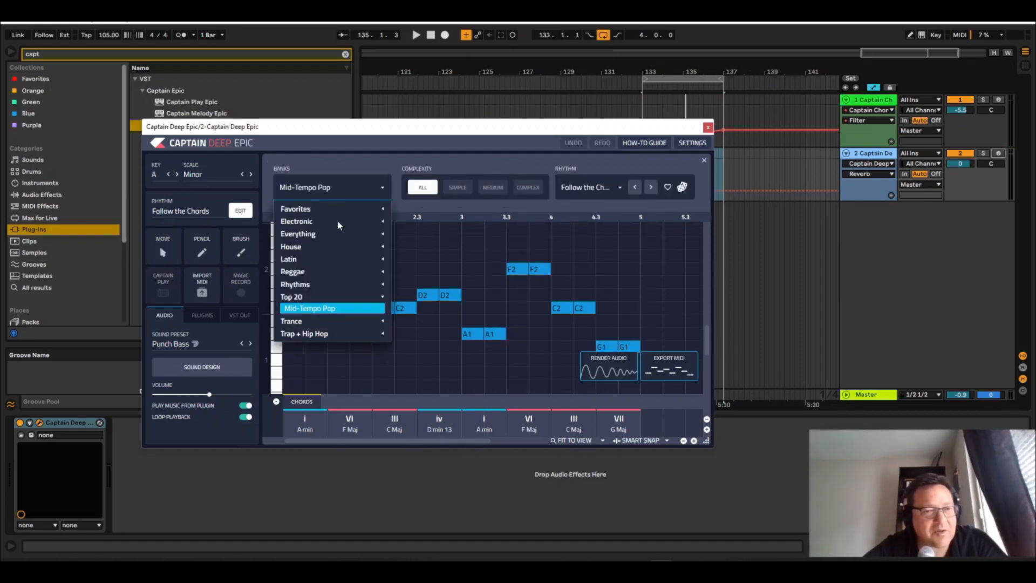
{"action": "left_click", "coordinate": [342, 246]}
{"action": "left_click", "coordinate": [326, 283]}
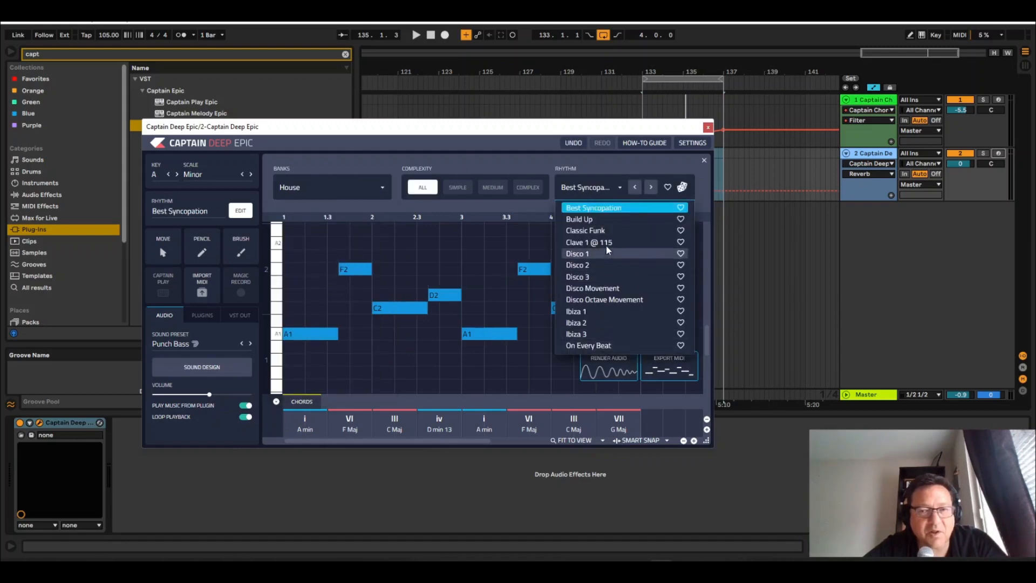
{"action": "left_click", "coordinate": [594, 231]}
{"action": "key", "text": "space"}
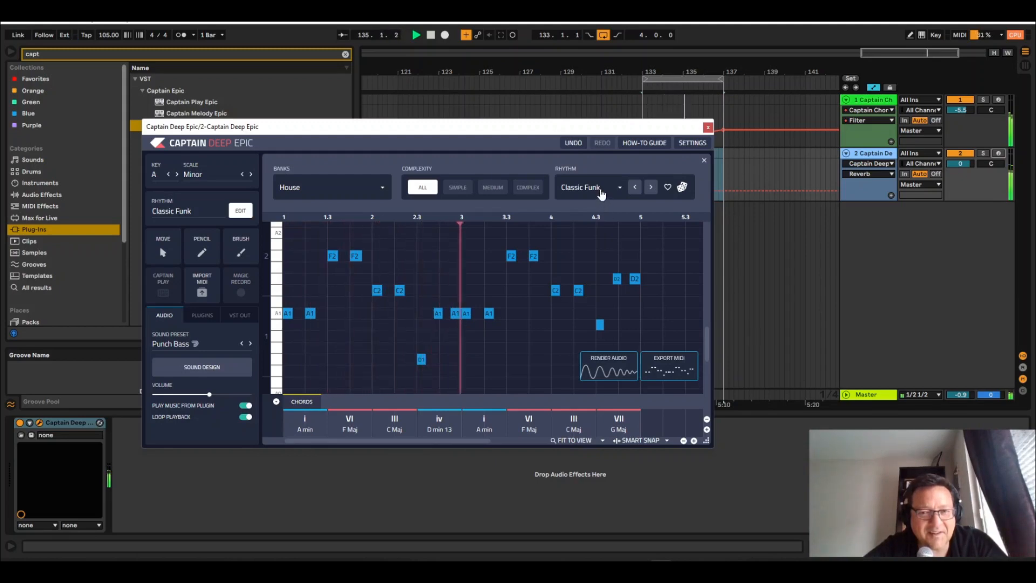
{"action": "left_click", "coordinate": [600, 191]}
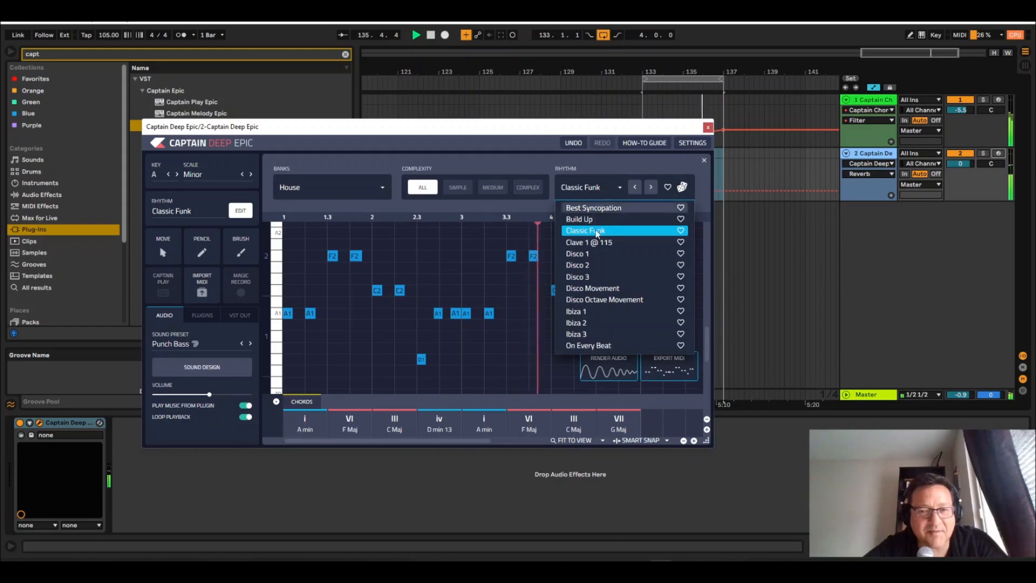
{"action": "left_click", "coordinate": [600, 254]}
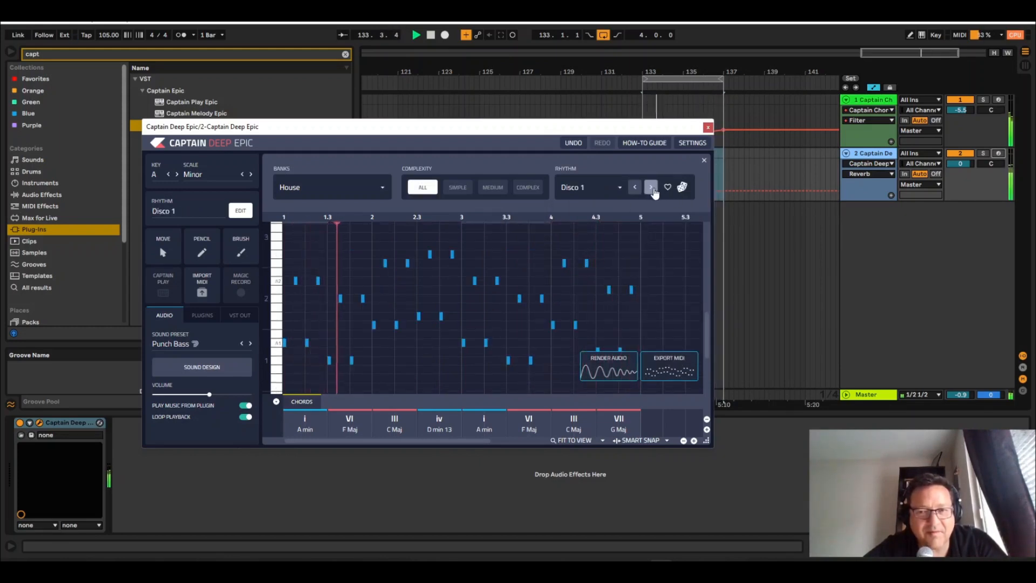
Audition the Disco 2, Disco 3, Disco Movement and Disco Octave Movement bass rhythms, then return to Disco 3.
{"action": "left_click", "coordinate": [651, 187]}
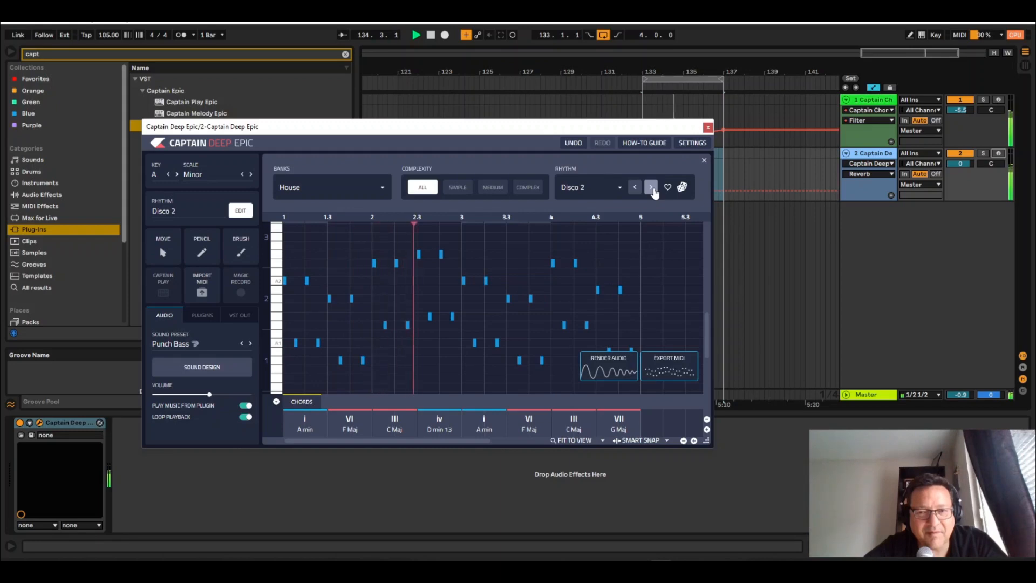
{"action": "left_click", "coordinate": [651, 187]}
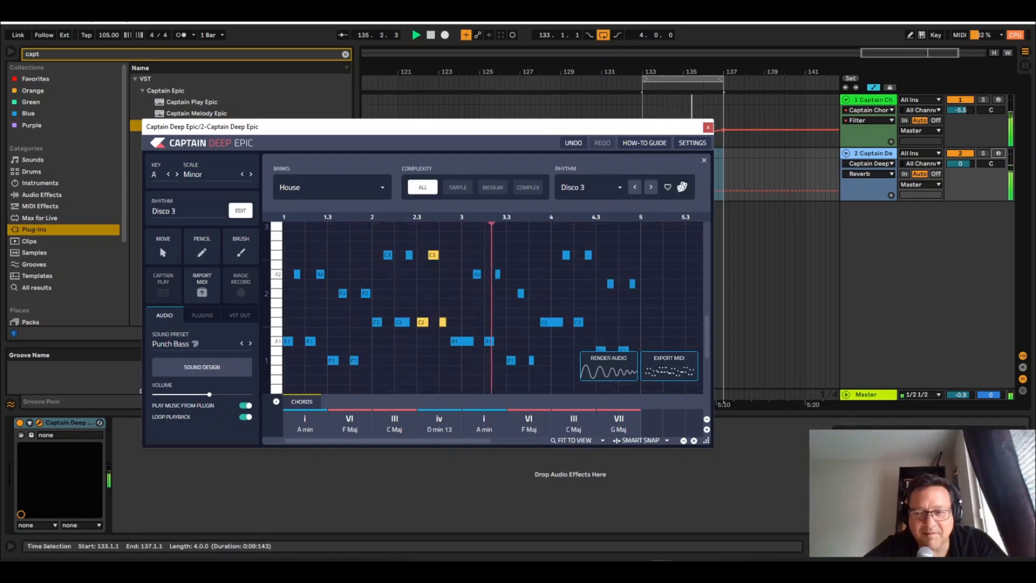
{"action": "left_click", "coordinate": [757, 365]}
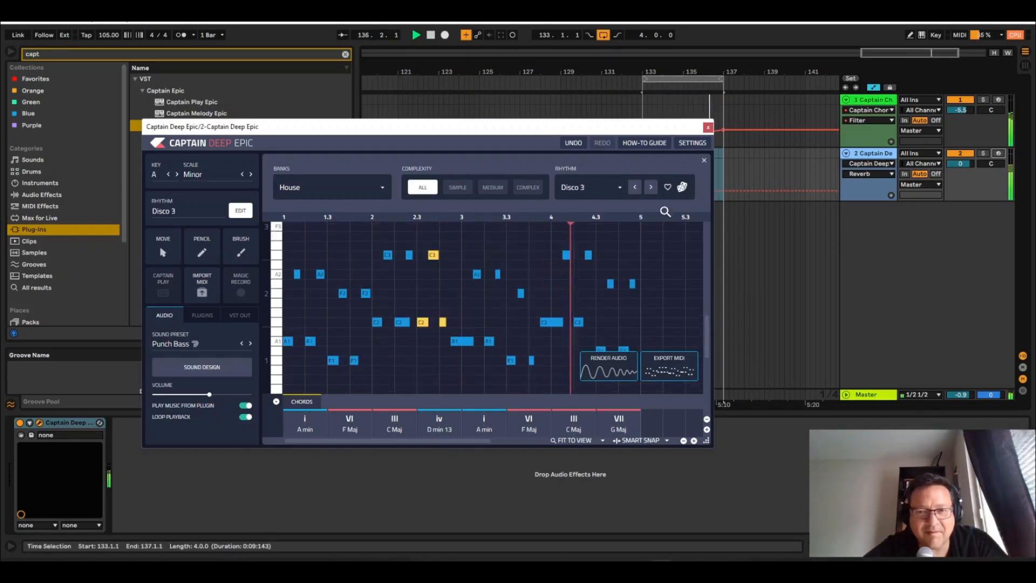
{"action": "left_click", "coordinate": [651, 190]}
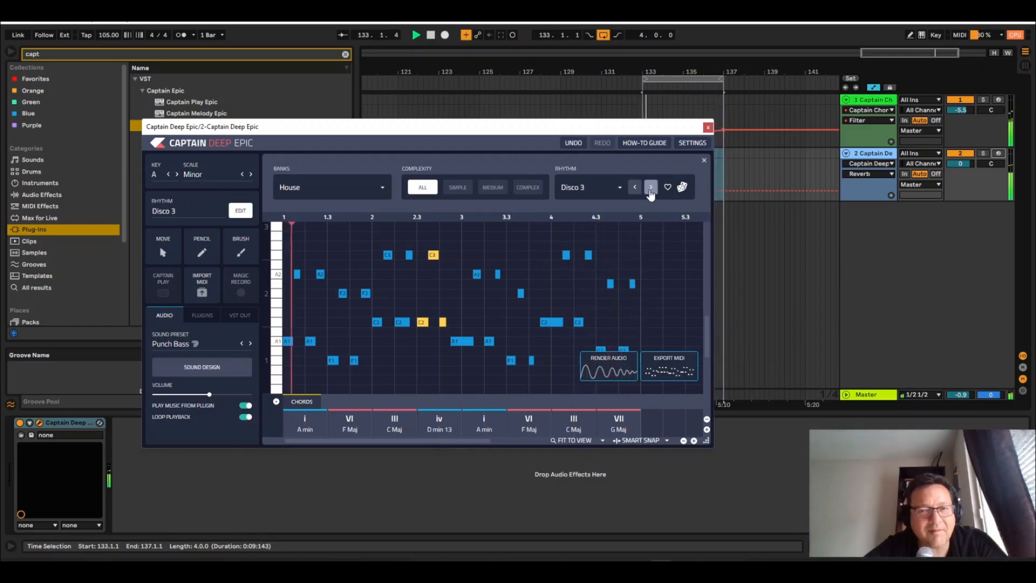
{"action": "left_click", "coordinate": [651, 189]}
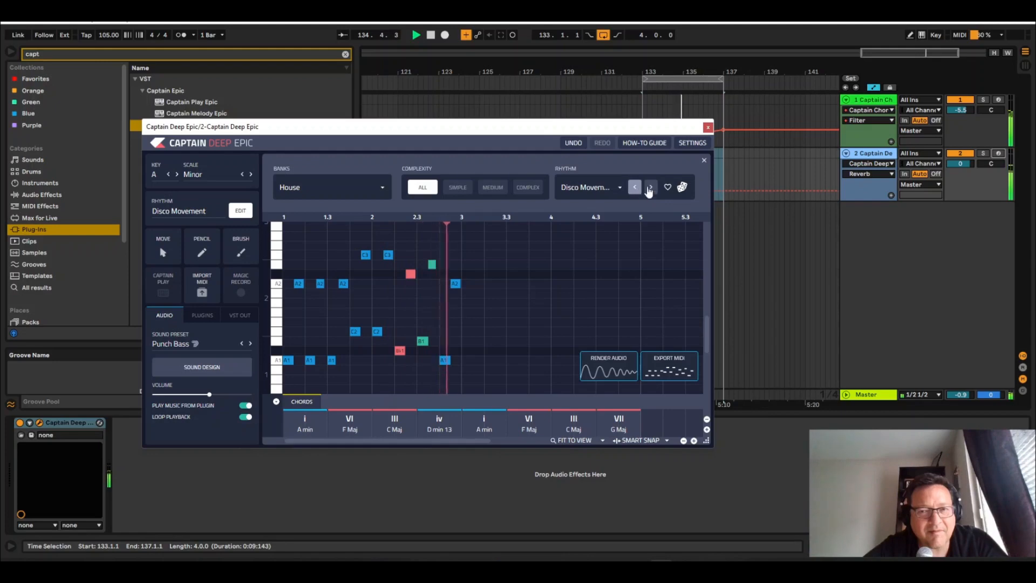
{"action": "left_click", "coordinate": [651, 189]}
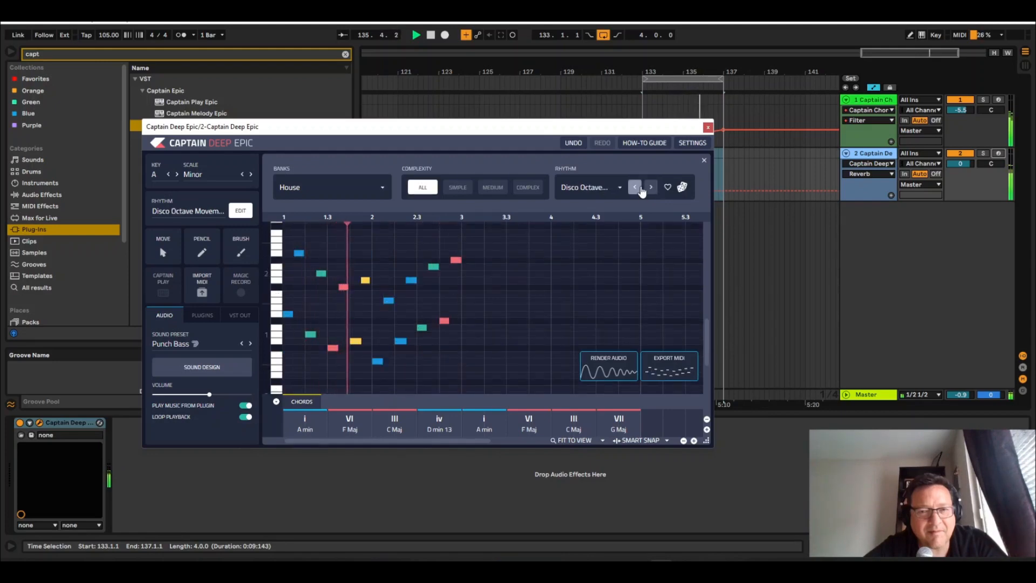
{"action": "left_click", "coordinate": [641, 189]}
{"action": "left_click", "coordinate": [641, 189]}
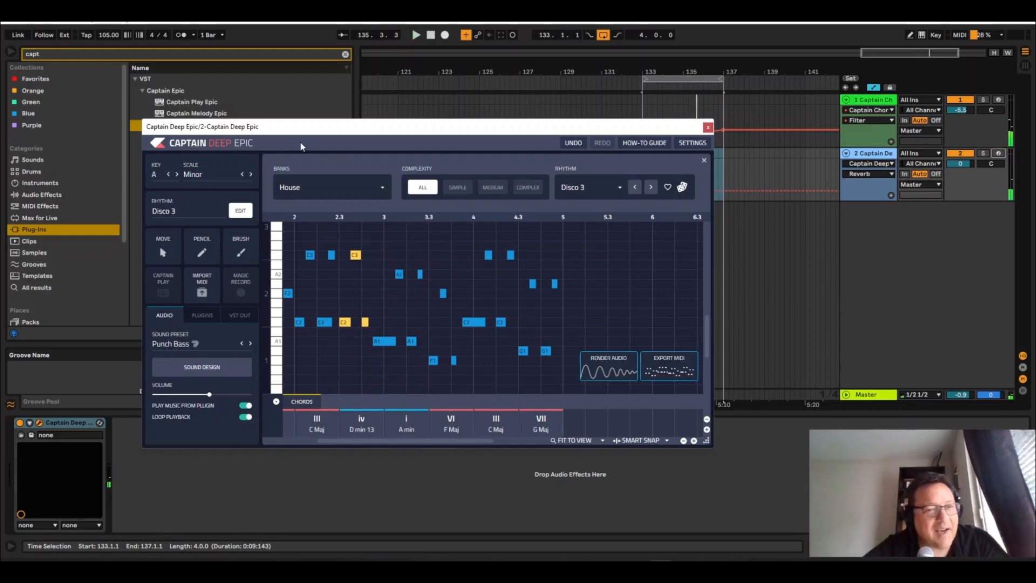
Pencil in three extra bass notes around bars 2, 3 and 5, and set the bar 2 note to chord degree 5.
{"action": "left_click", "coordinate": [202, 247]}
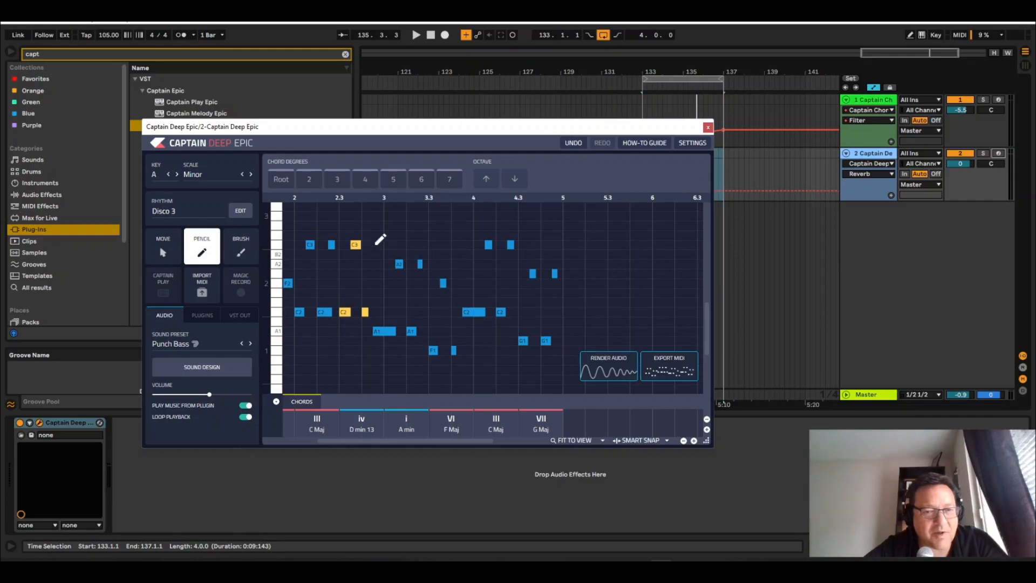
{"action": "left_click", "coordinate": [388, 224]}
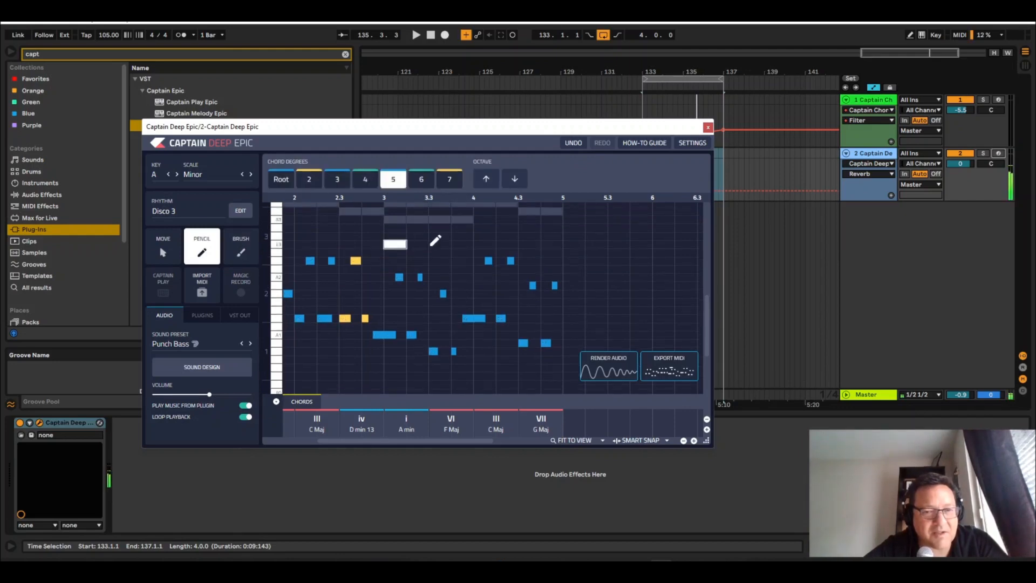
{"action": "left_click", "coordinate": [567, 259]}
{"action": "left_click", "coordinate": [307, 300]}
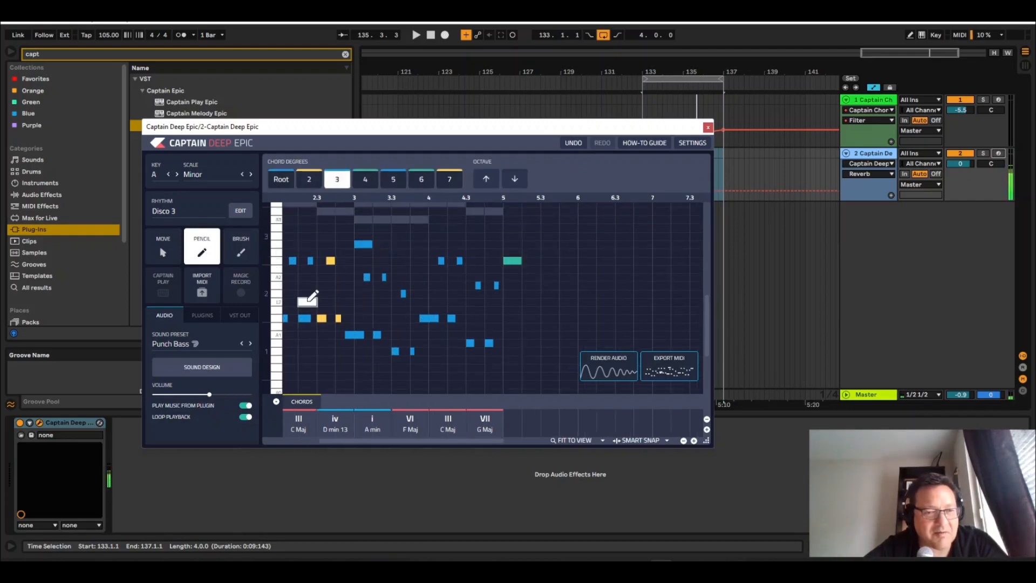
{"action": "left_click", "coordinate": [393, 178]}
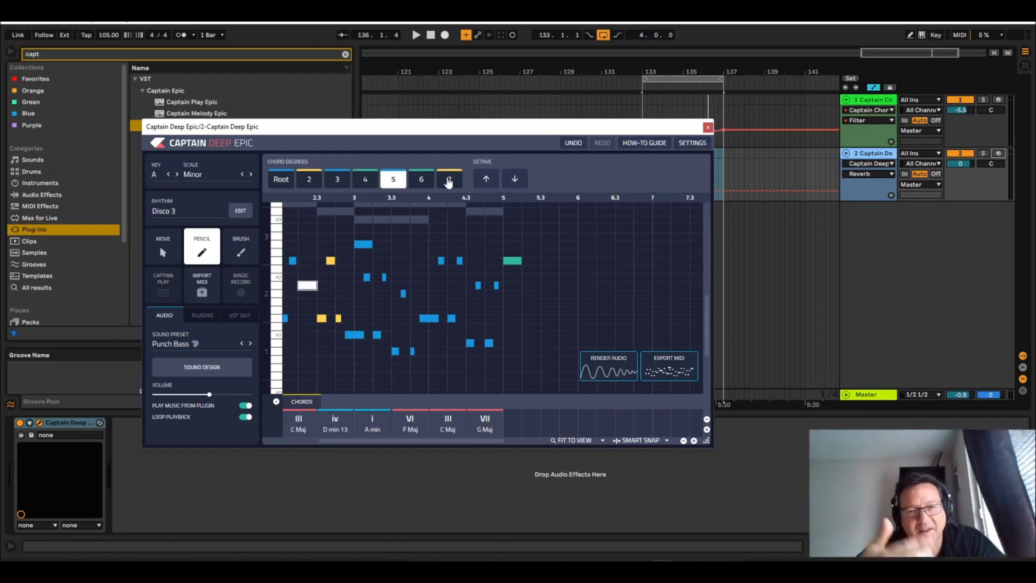
Close Captain Deep Epic and view the bass track's automatable parameters, keeping Reverb as the displayed parameter.
{"action": "left_click", "coordinate": [707, 127]}
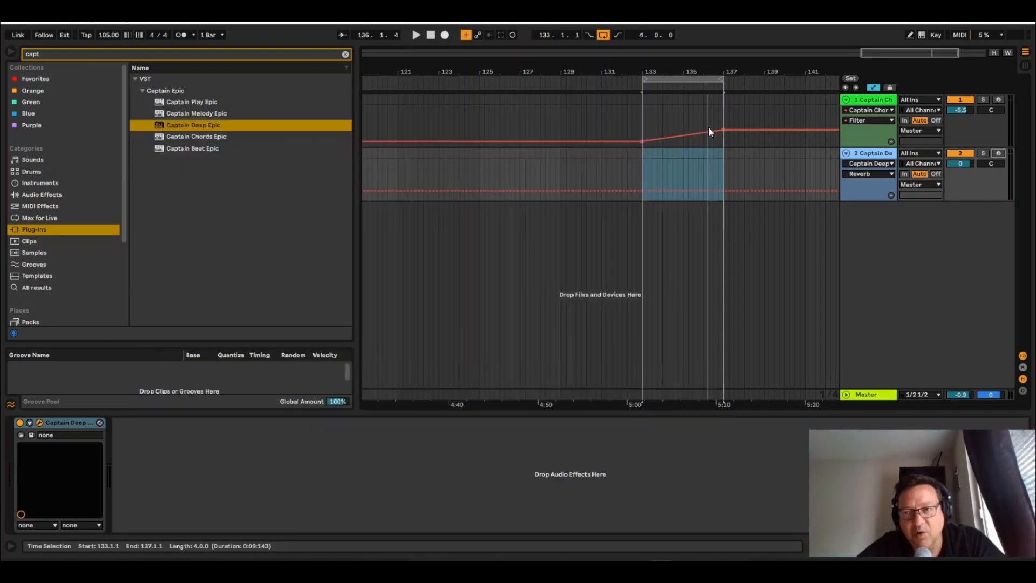
{"action": "left_click", "coordinate": [869, 106]}
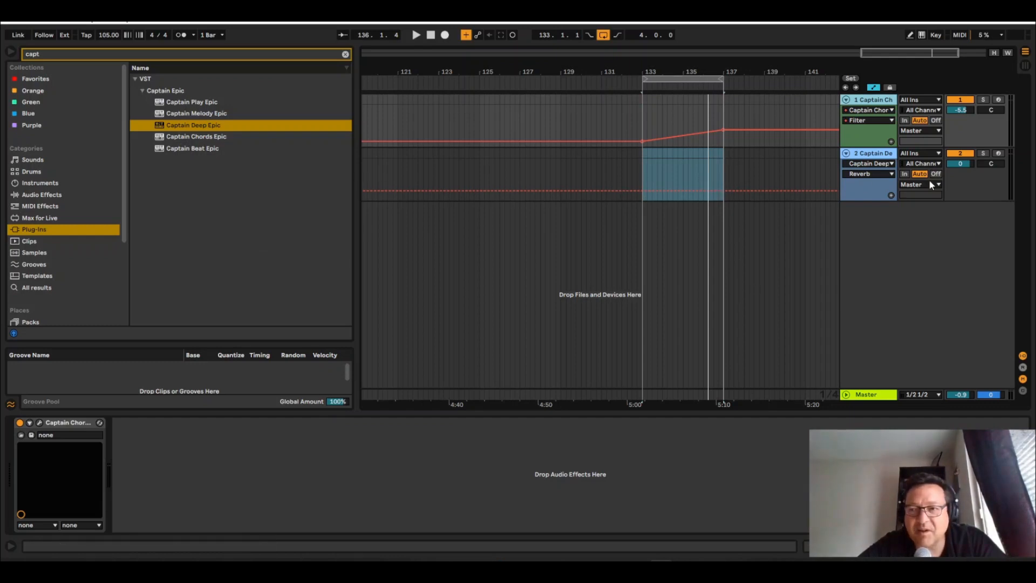
{"action": "left_click", "coordinate": [877, 174]}
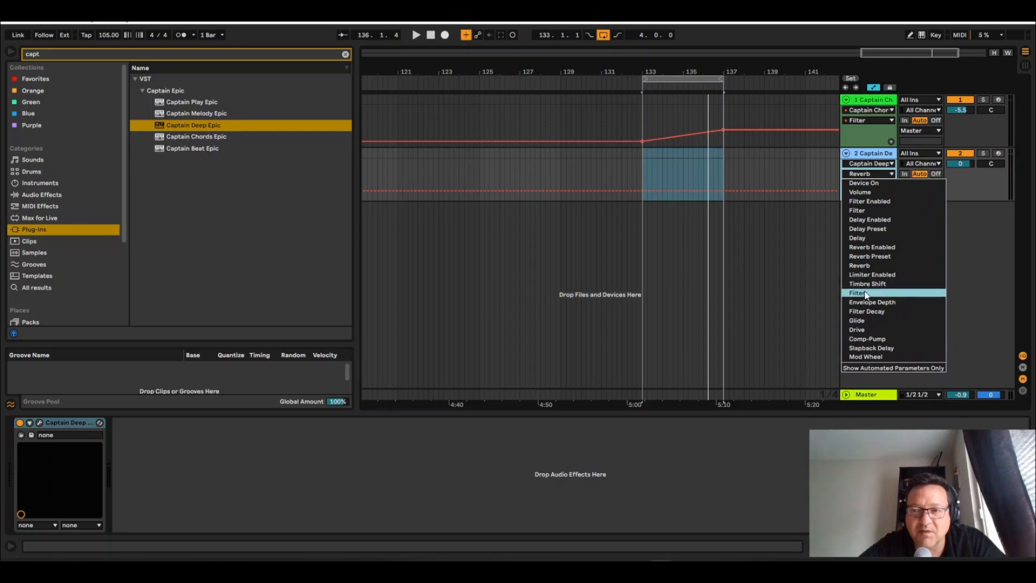
{"action": "left_click", "coordinate": [910, 265]}
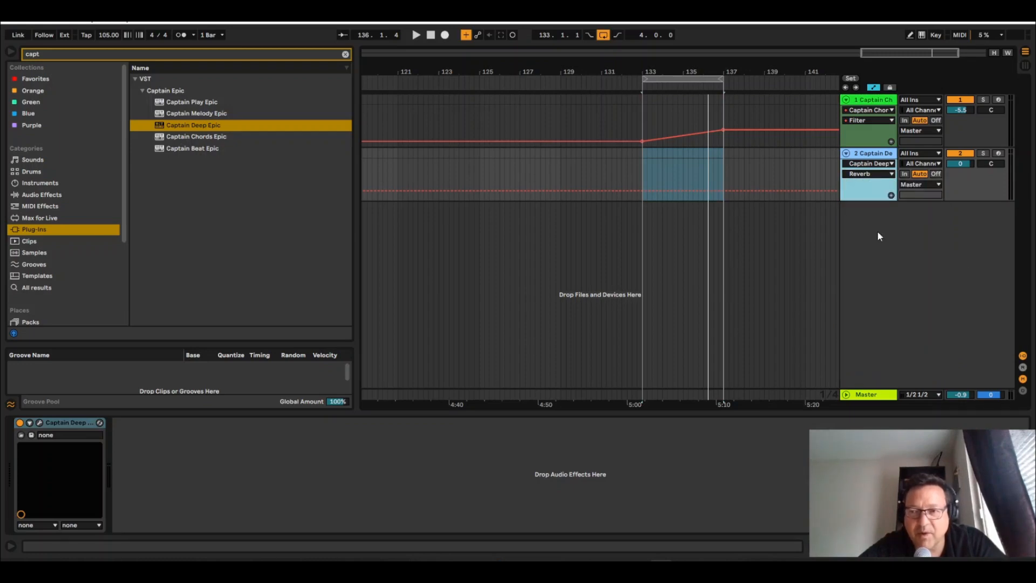
Insert a third MIDI track, load Captain Beat Epic on it and finish its introductory tutorial.
{"action": "right_click", "coordinate": [879, 234]}
{"action": "left_click", "coordinate": [900, 249]}
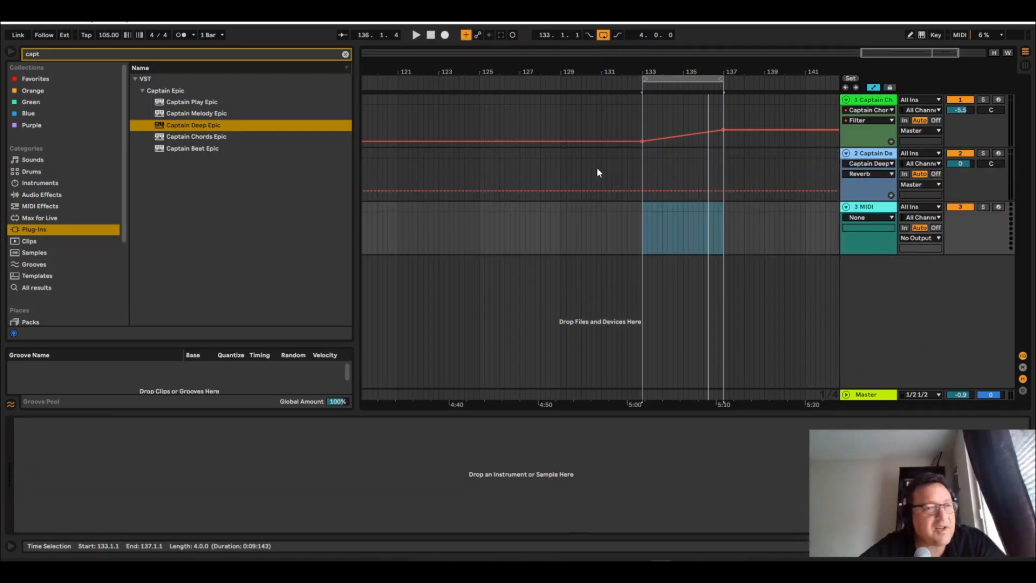
{"action": "left_click", "coordinate": [192, 150]}
{"action": "left_click", "coordinate": [682, 211]}
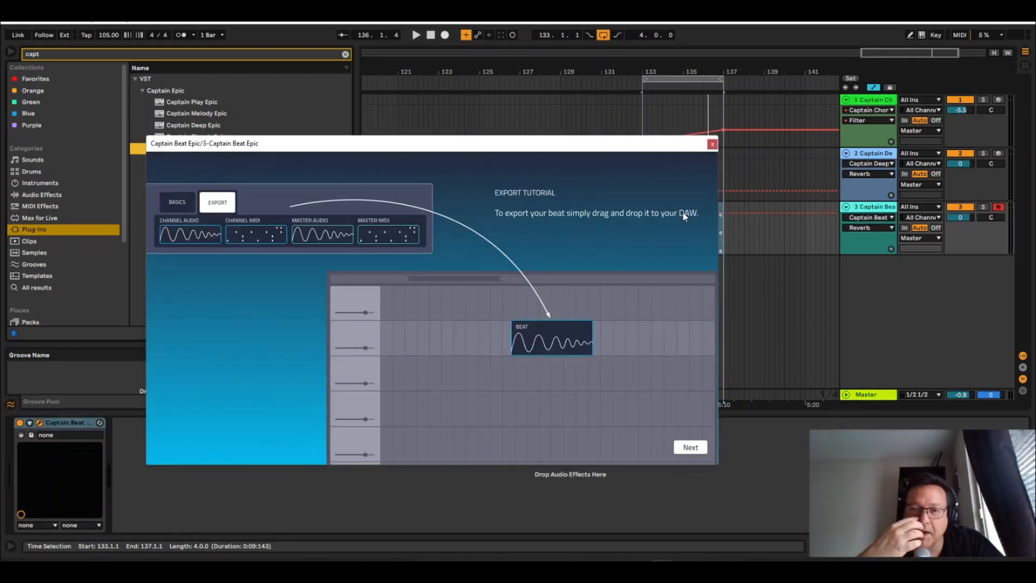
{"action": "left_click", "coordinate": [690, 448]}
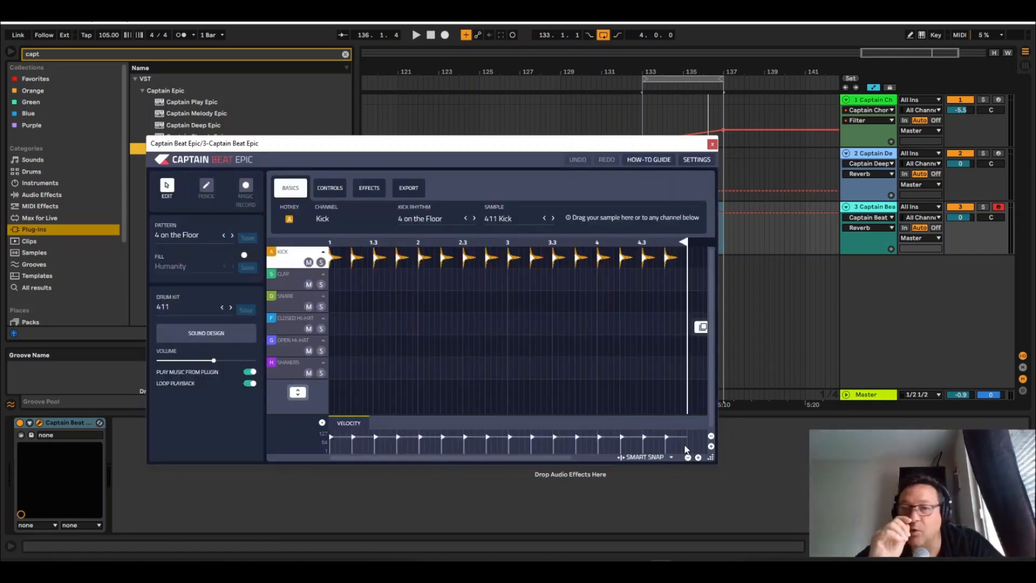
Play the default 4 on the Floor beat with the loop and look through the available drum pattern banks.
{"action": "key", "text": "space"}
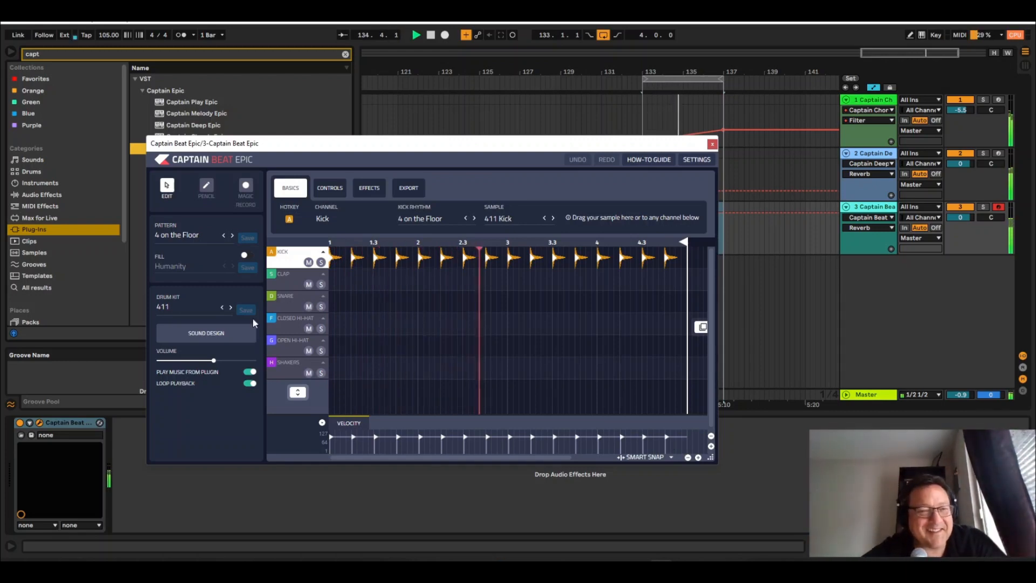
{"action": "left_click", "coordinate": [191, 235]}
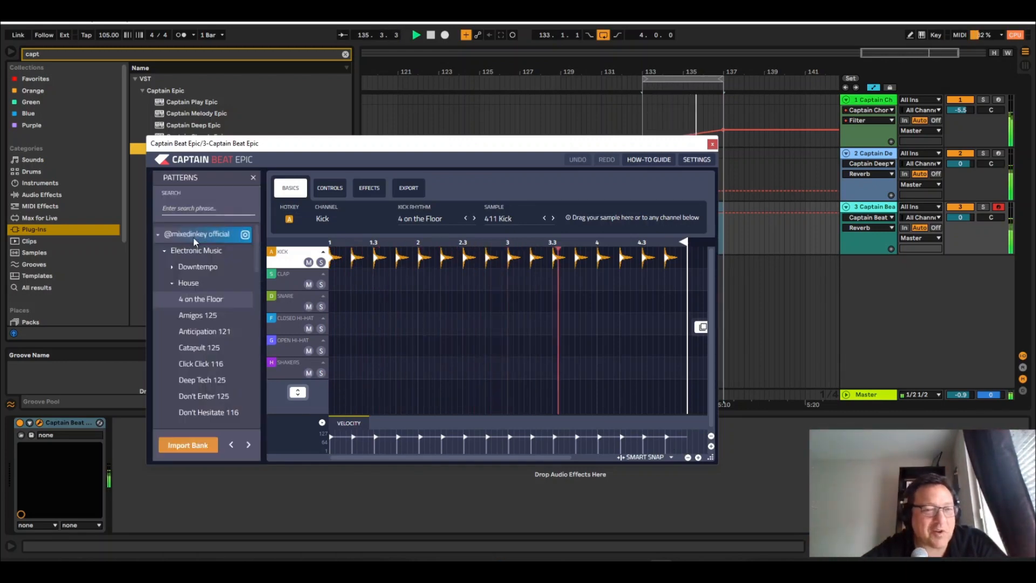
{"action": "left_click", "coordinate": [192, 237]}
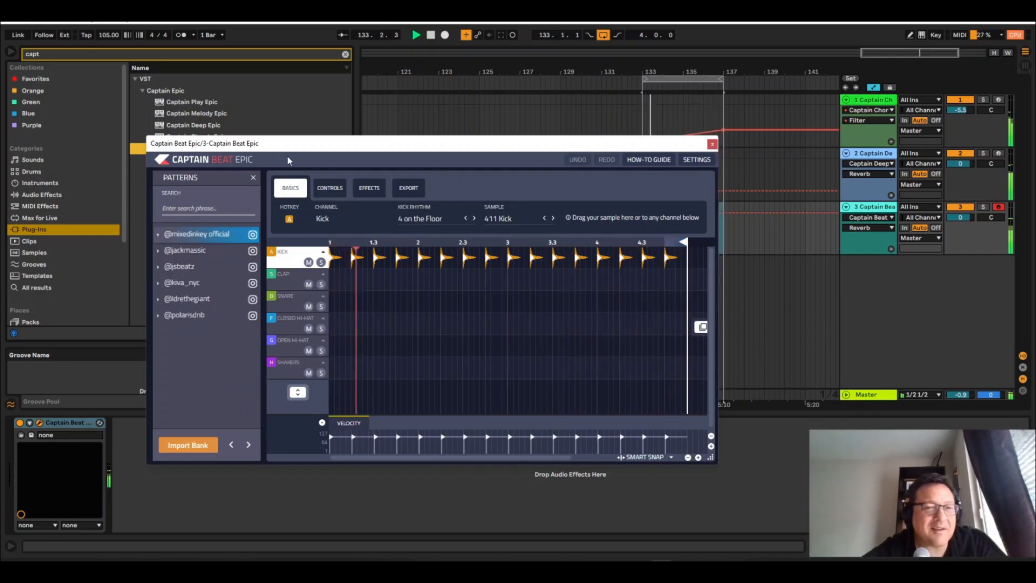
{"action": "left_click", "coordinate": [423, 221]}
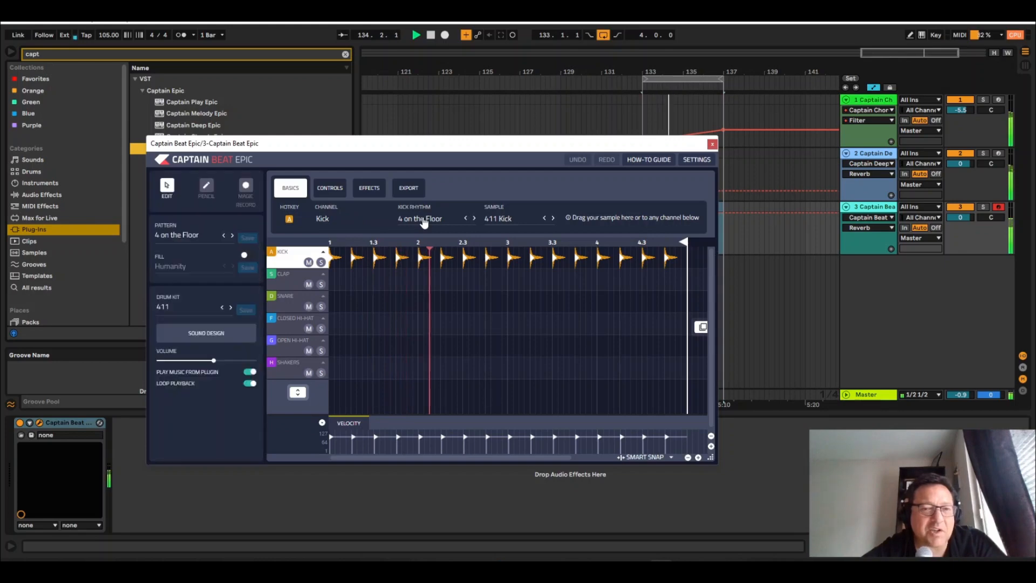
Try the Catapult 125 and Deep Tech 125 House rhythms on the kick channel.
{"action": "left_click", "coordinate": [423, 222]}
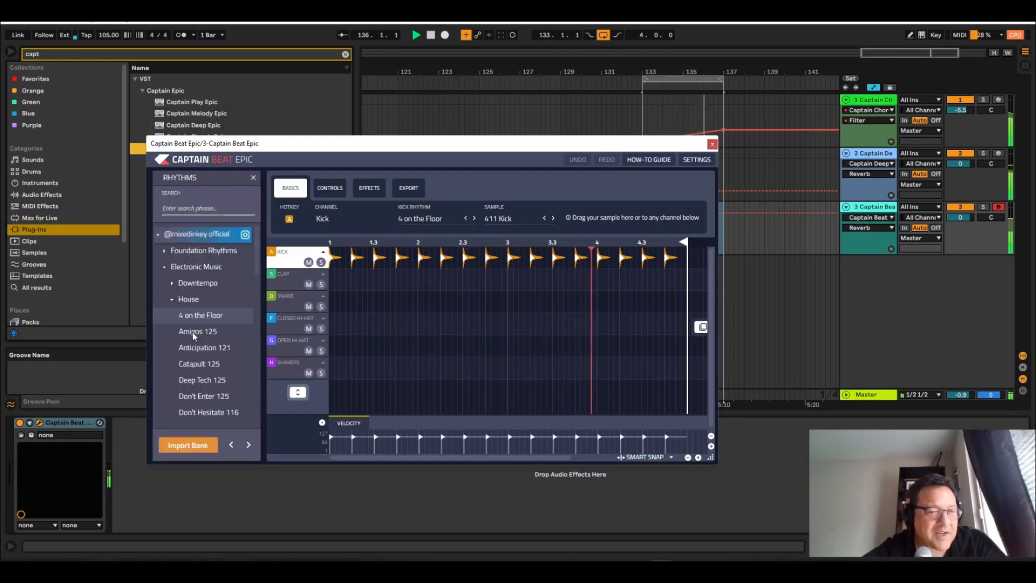
{"action": "left_click", "coordinate": [193, 364]}
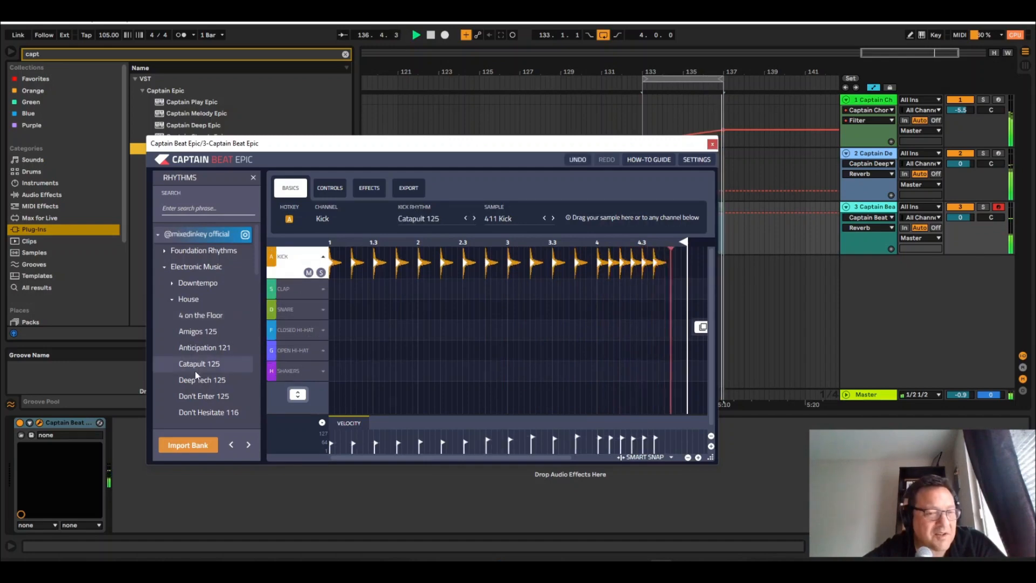
{"action": "left_click", "coordinate": [198, 380]}
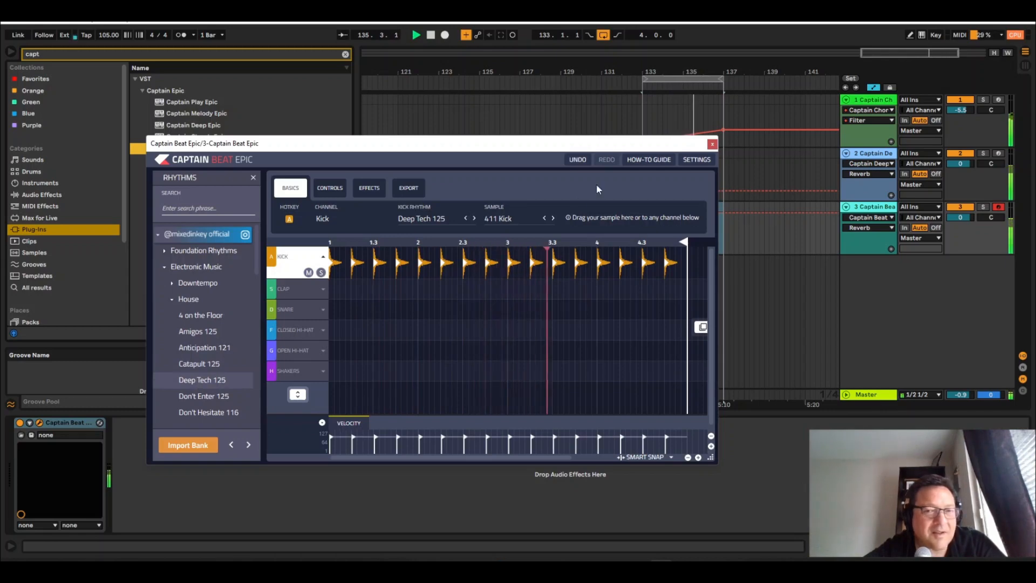
{"action": "left_click", "coordinate": [520, 216]}
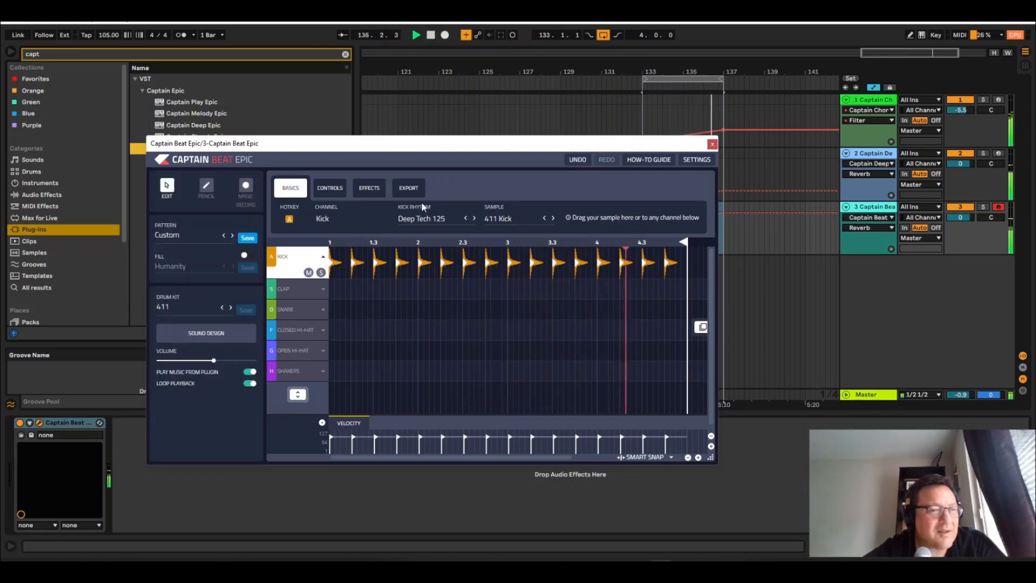
Load the Don't Hesitate 116 House drum pattern, compare it with Don't Enter 125 and return to Don't Hesitate 116.
{"action": "left_click", "coordinate": [180, 236]}
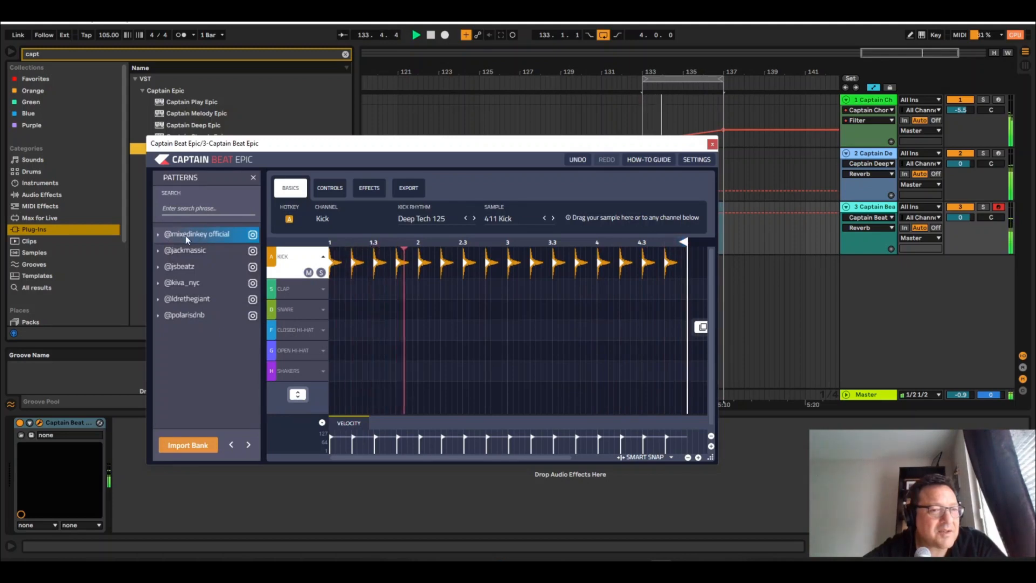
{"action": "left_click", "coordinate": [158, 235]}
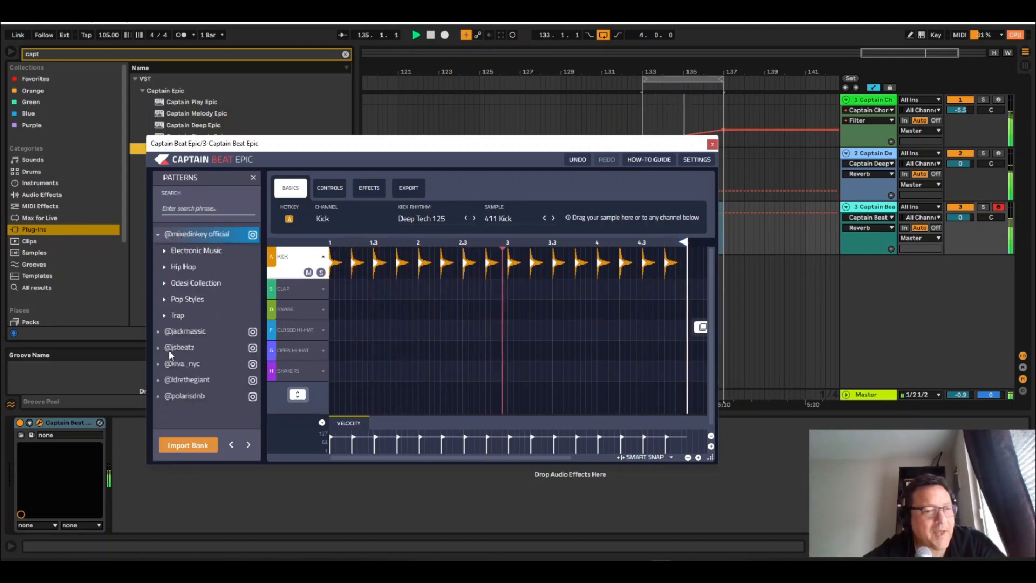
{"action": "left_click", "coordinate": [164, 252]}
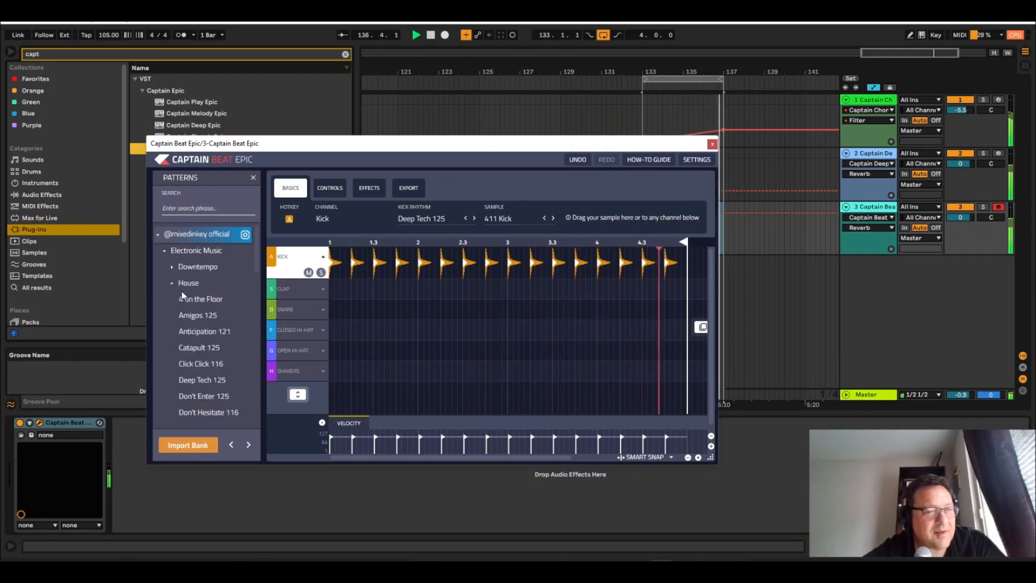
{"action": "left_click", "coordinate": [217, 415]}
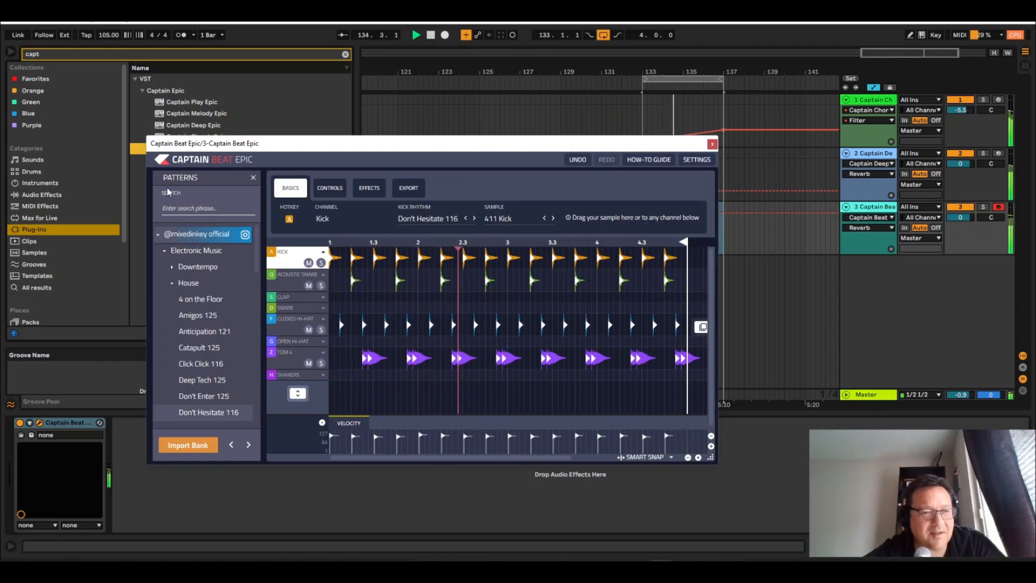
{"action": "left_click", "coordinate": [198, 396]}
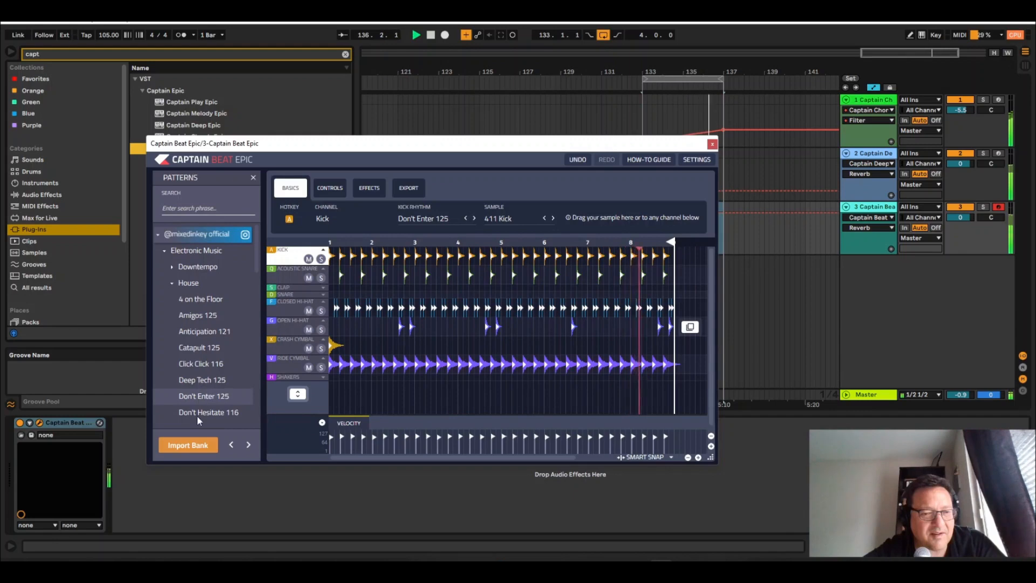
{"action": "left_click", "coordinate": [197, 416]}
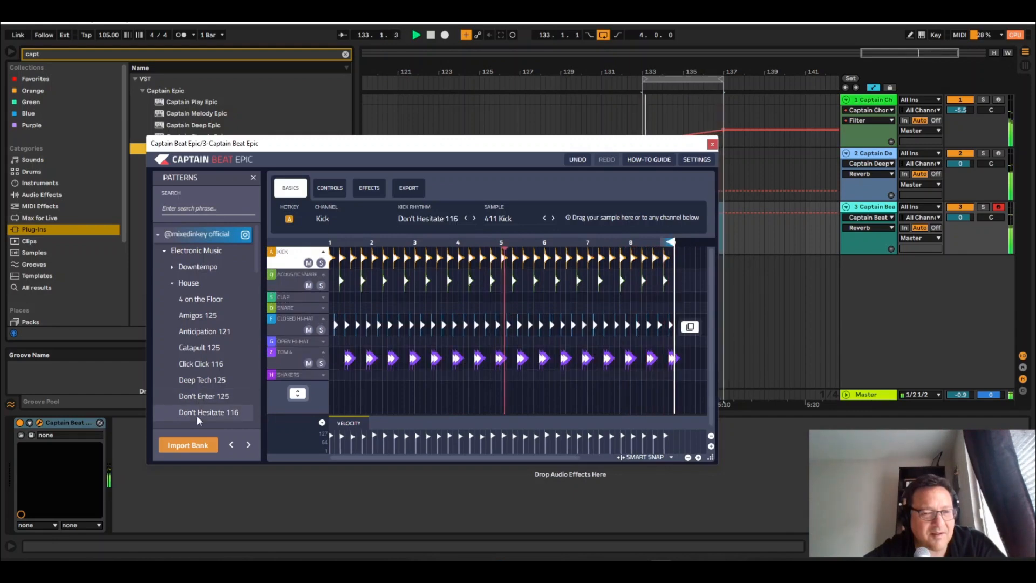
Search the plug-ins for kick, load Kickstart 2 from the VST3 Nicky Romero folder and select the Captain Chords track.
{"action": "left_click", "coordinate": [712, 144]}
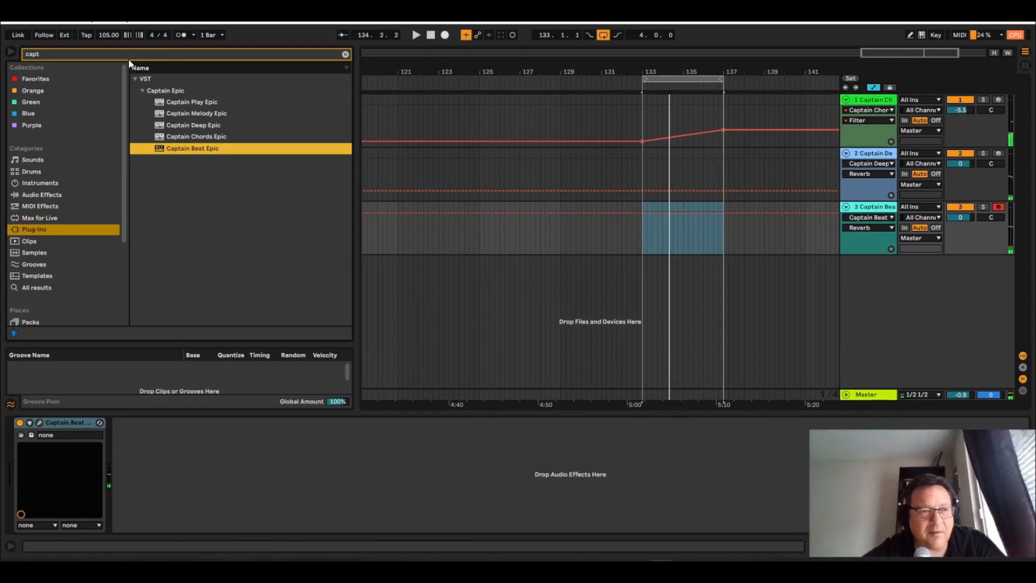
{"action": "double_click", "coordinate": [113, 58]}
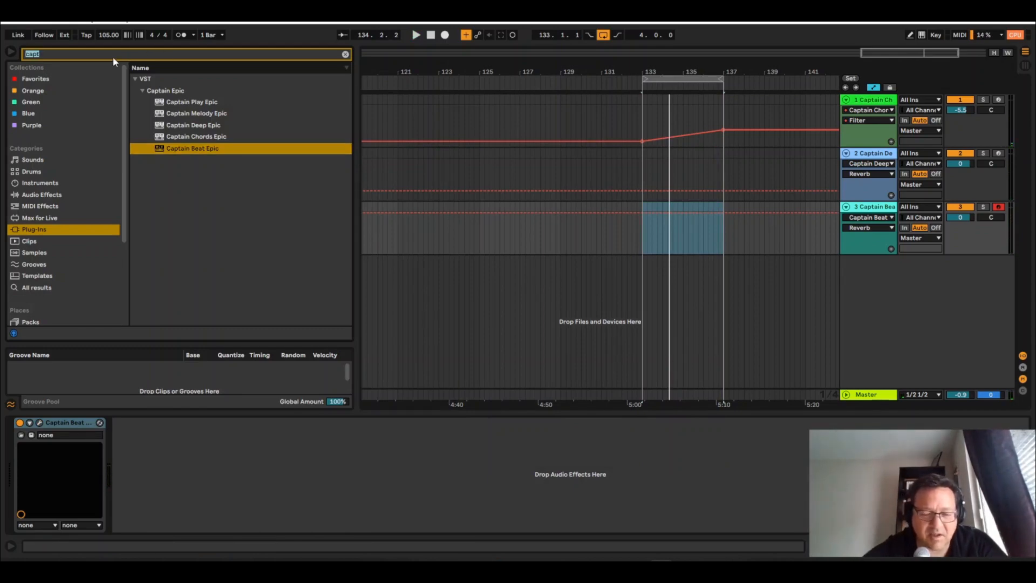
{"action": "type", "text": "kick"}
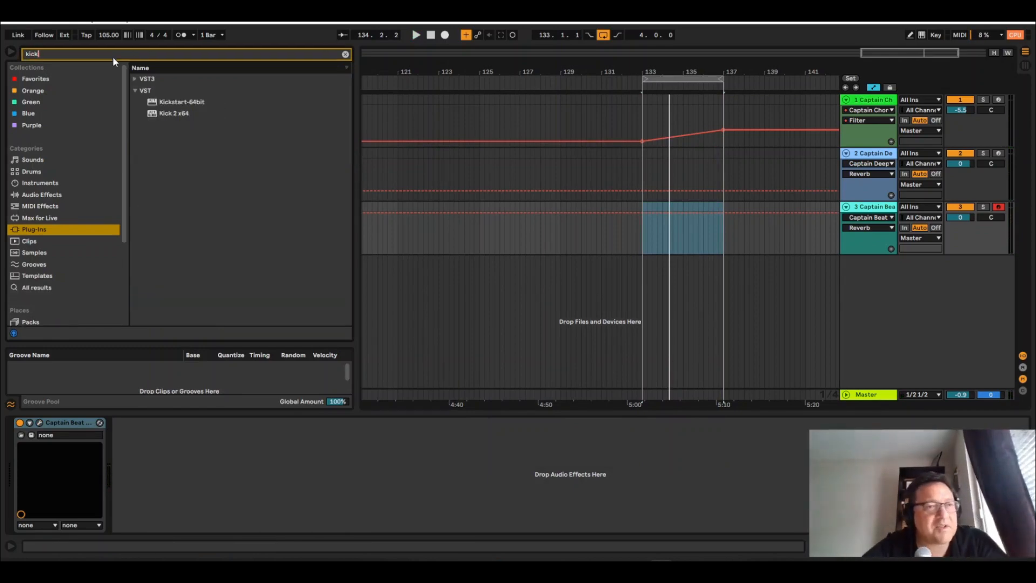
{"action": "left_click", "coordinate": [135, 79]}
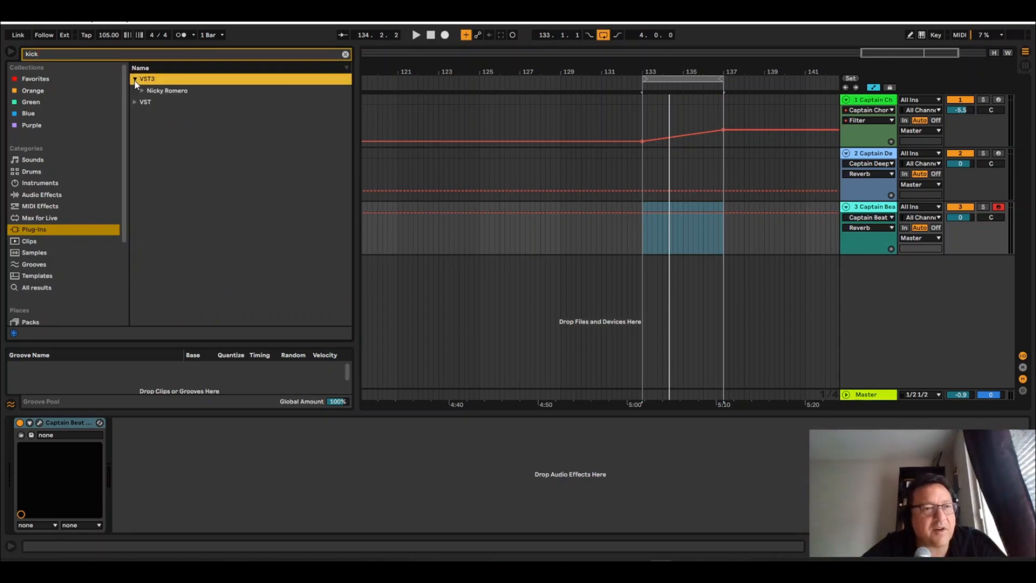
{"action": "left_click", "coordinate": [140, 93]}
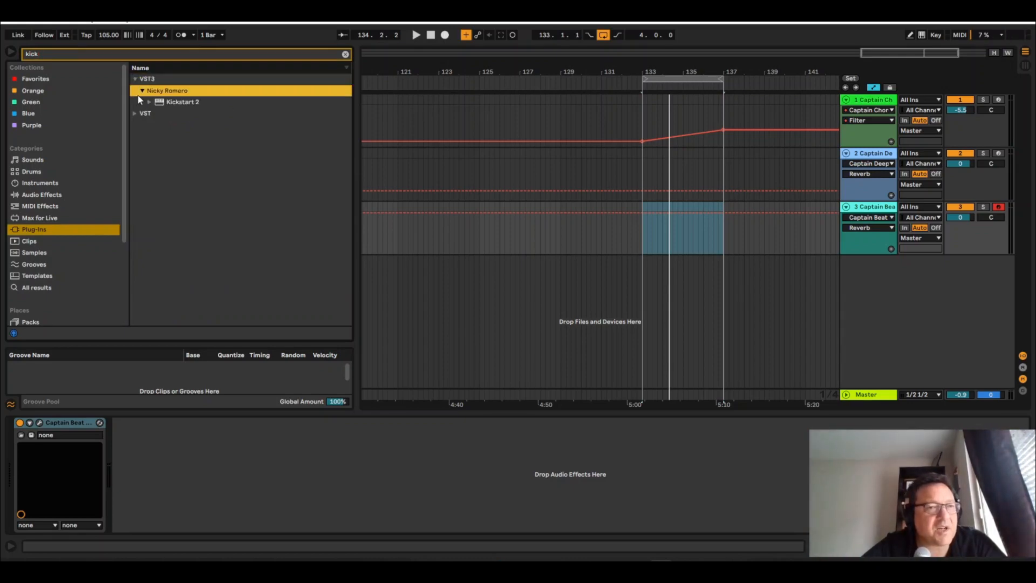
{"action": "double_click", "coordinate": [182, 102]}
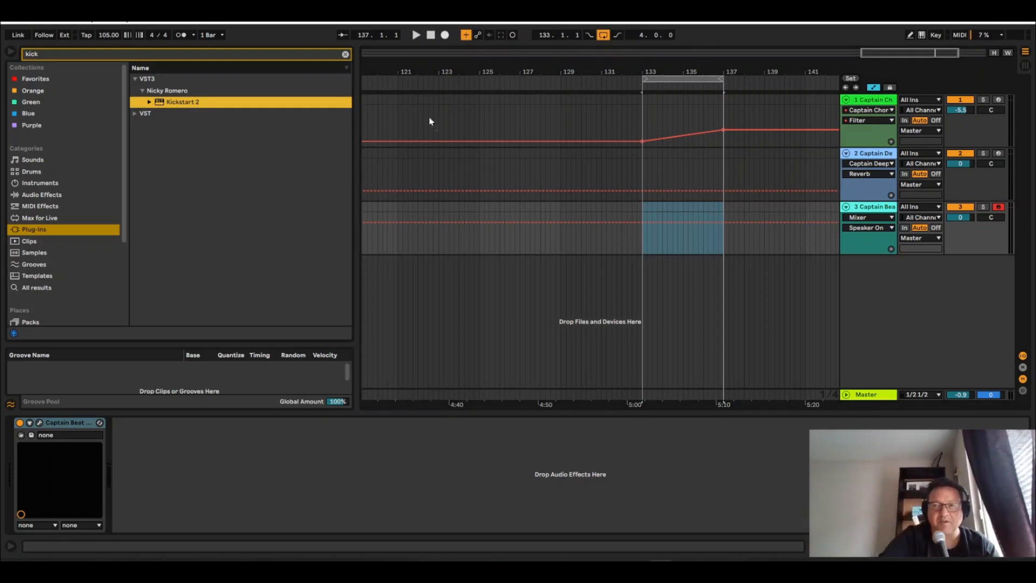
{"action": "left_click", "coordinate": [875, 100]}
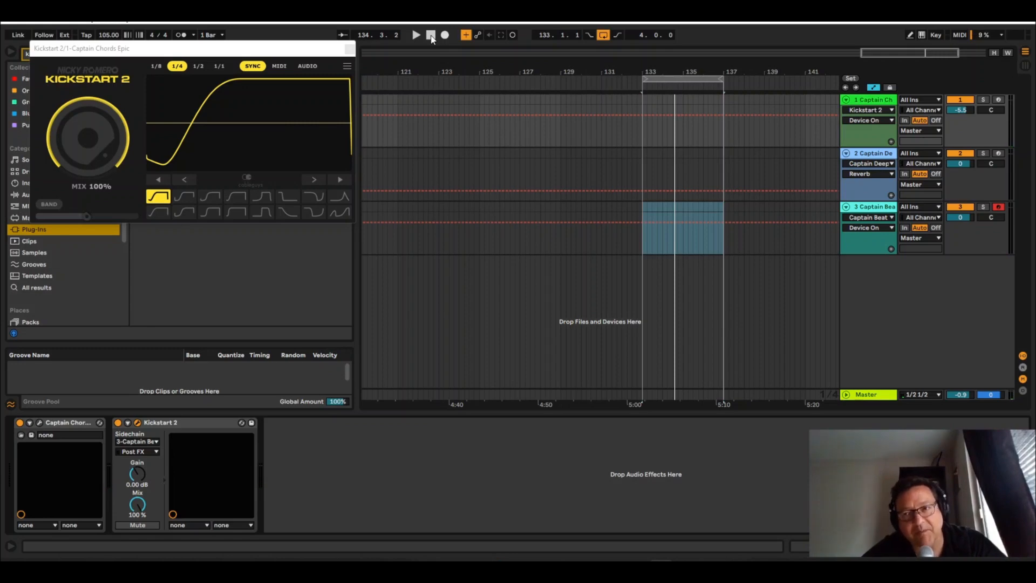
Duplicate the Captain Beat Epic drum track and mute the kick channel in the copy.
{"action": "left_click", "coordinate": [880, 206]}
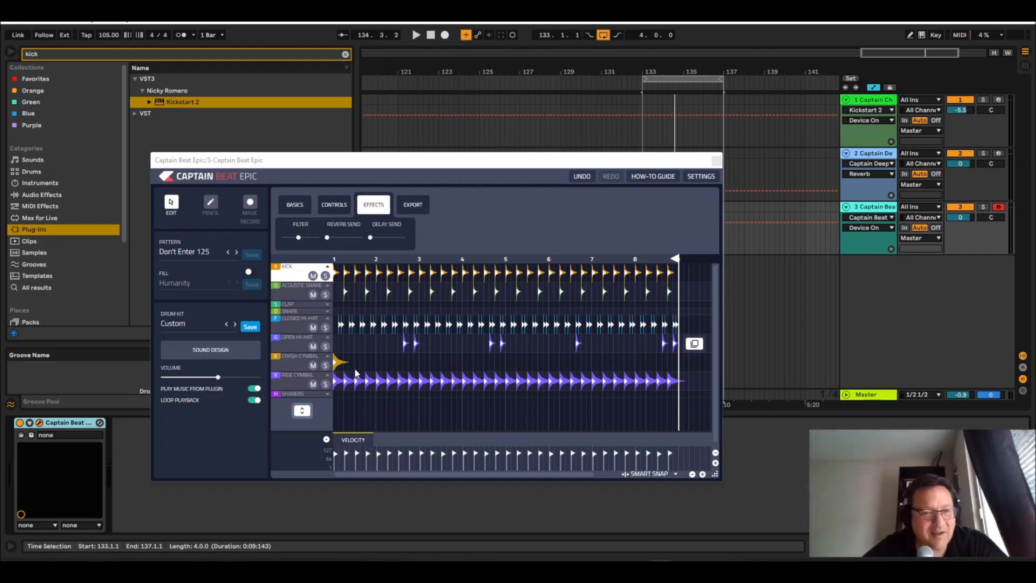
{"action": "right_click", "coordinate": [866, 209]}
{"action": "left_click", "coordinate": [883, 236]}
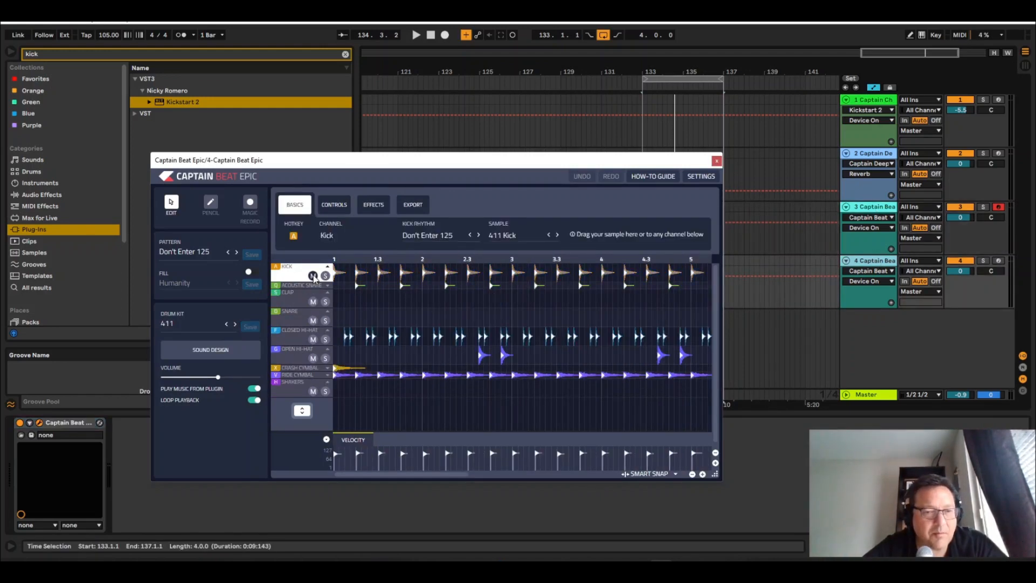
{"action": "left_click", "coordinate": [716, 162]}
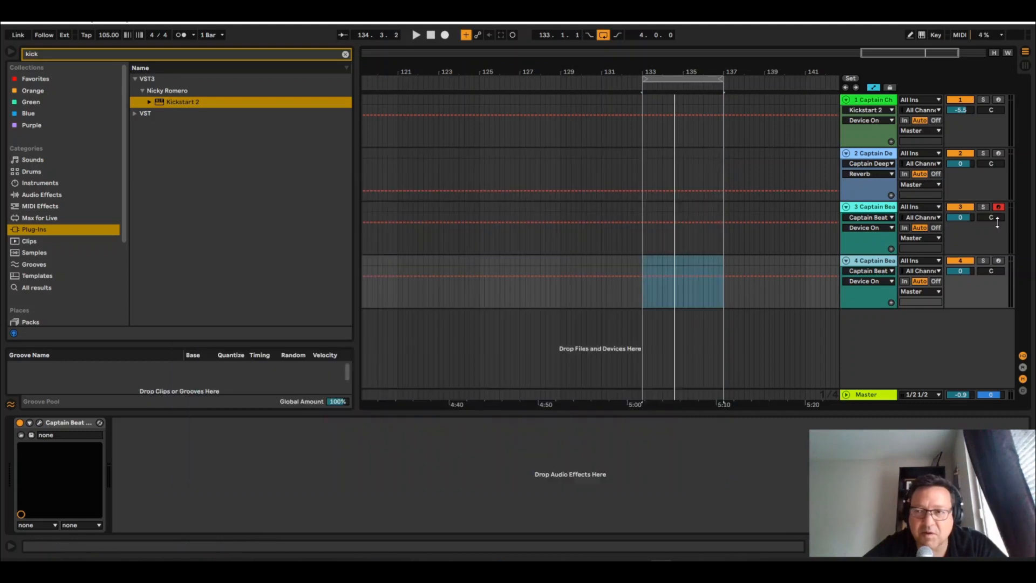
Play the loop with track 3 soloed and load Kickstart 2 on the Captain Chords track.
{"action": "left_click", "coordinate": [983, 206]}
{"action": "key", "text": "space"}
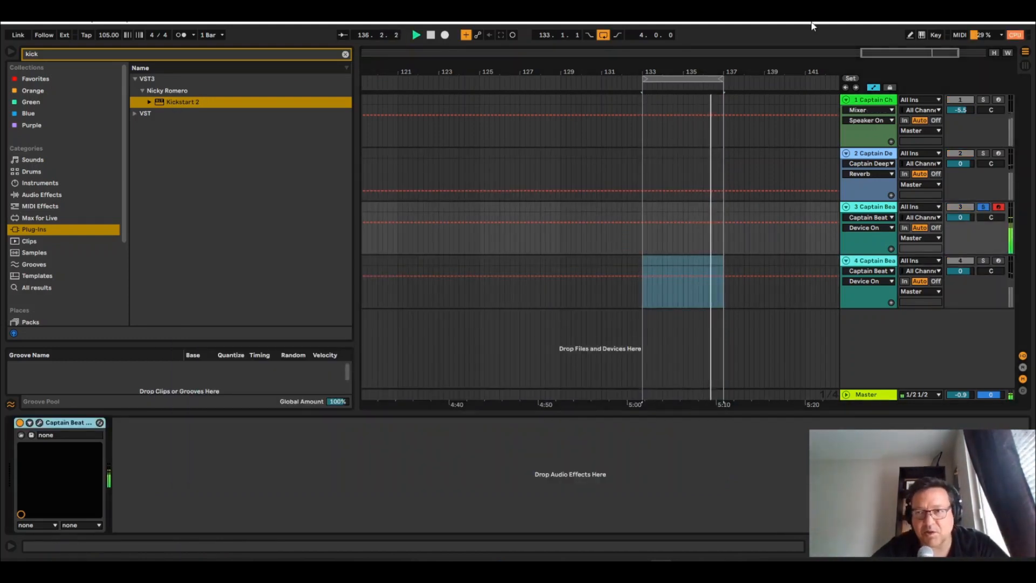
{"action": "left_click", "coordinate": [868, 113]}
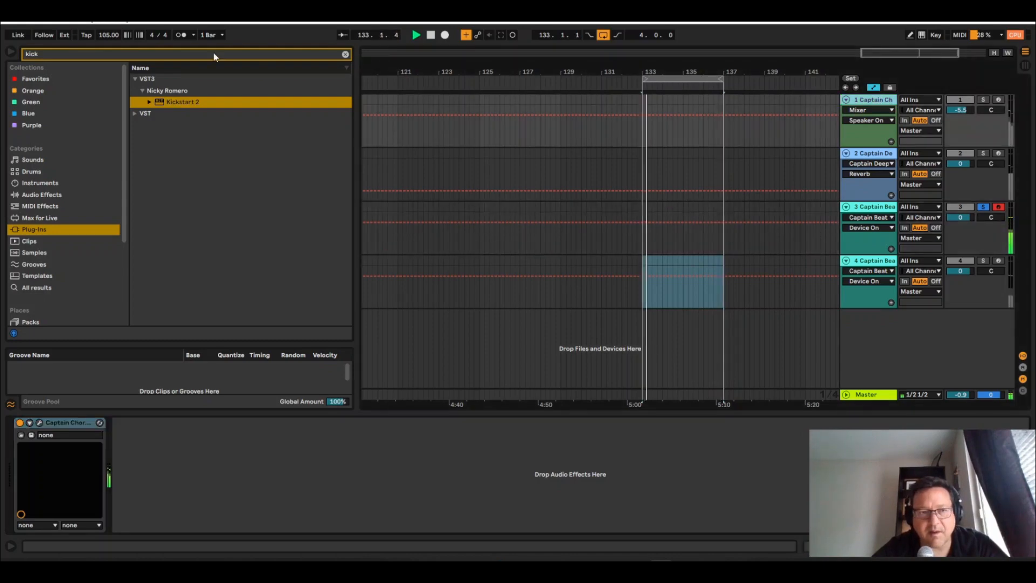
{"action": "double_click", "coordinate": [183, 104]}
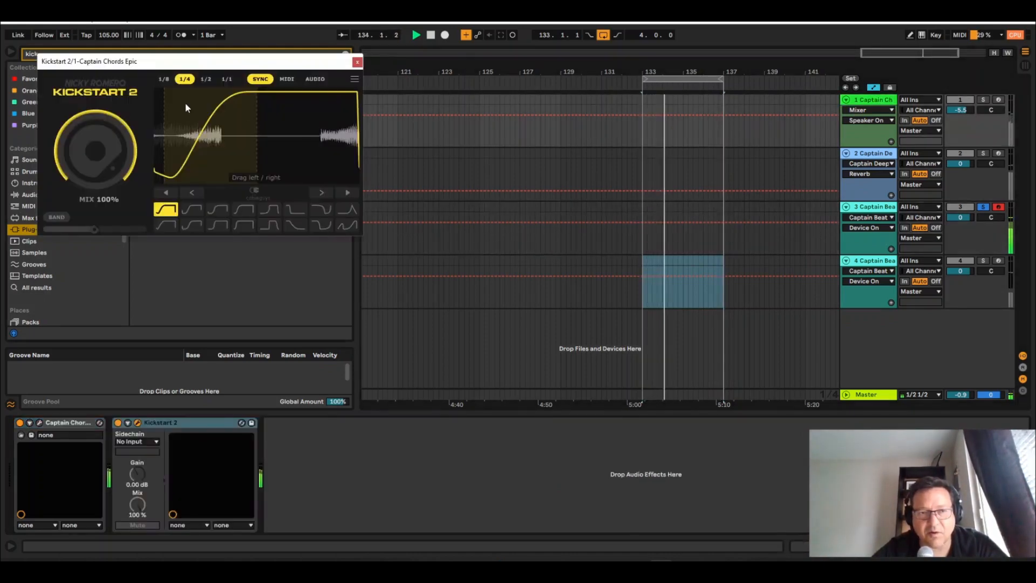
Set Kickstart 2's sidechain source to 3-Captain Beat Epic and its trigger mode to Audio.
{"action": "left_click", "coordinate": [143, 441]}
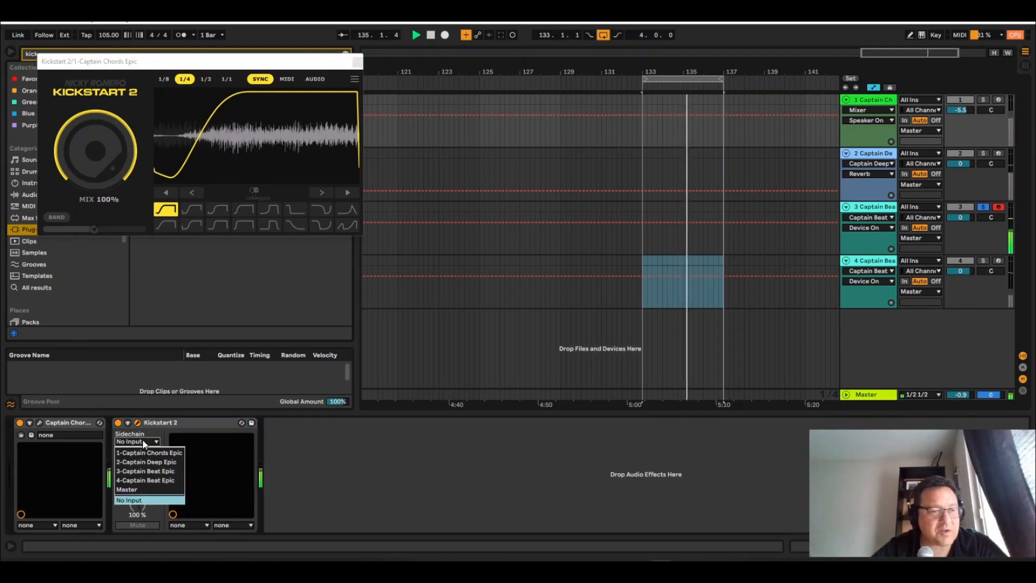
{"action": "left_click", "coordinate": [155, 471]}
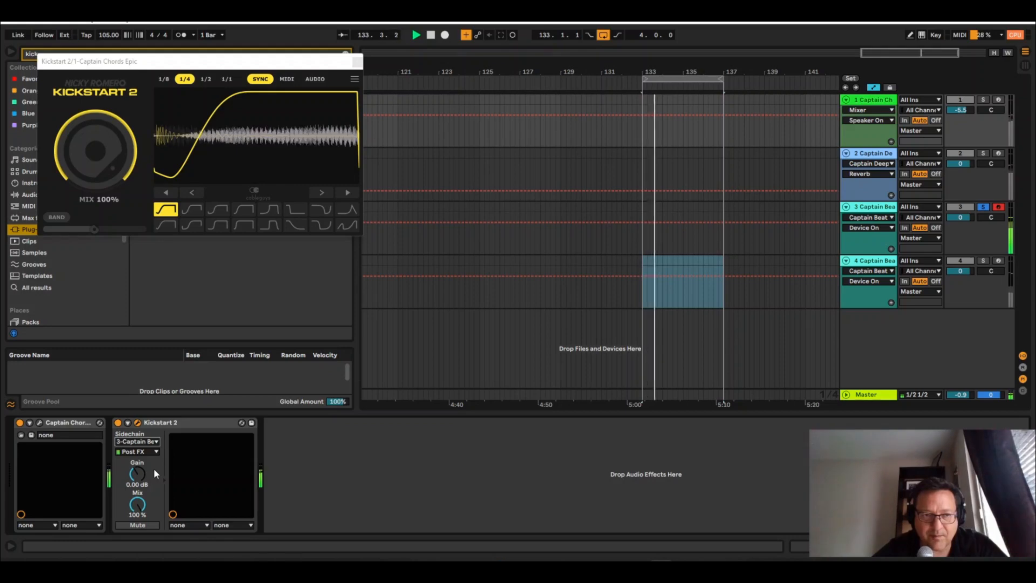
{"action": "left_click", "coordinate": [316, 79]}
Lengthen the ducking curve in Kickstart 2 and audition it with the chords and track 3 drums soloed.
{"action": "left_click_drag", "start_coordinate": [204, 139], "coordinate": [230, 140]}
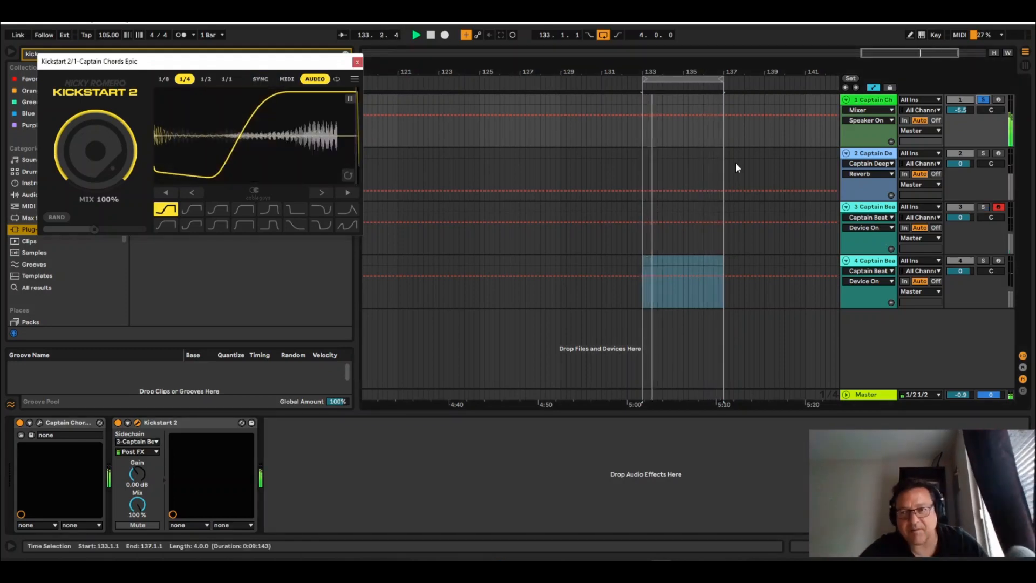
{"action": "left_click", "coordinate": [982, 208]}
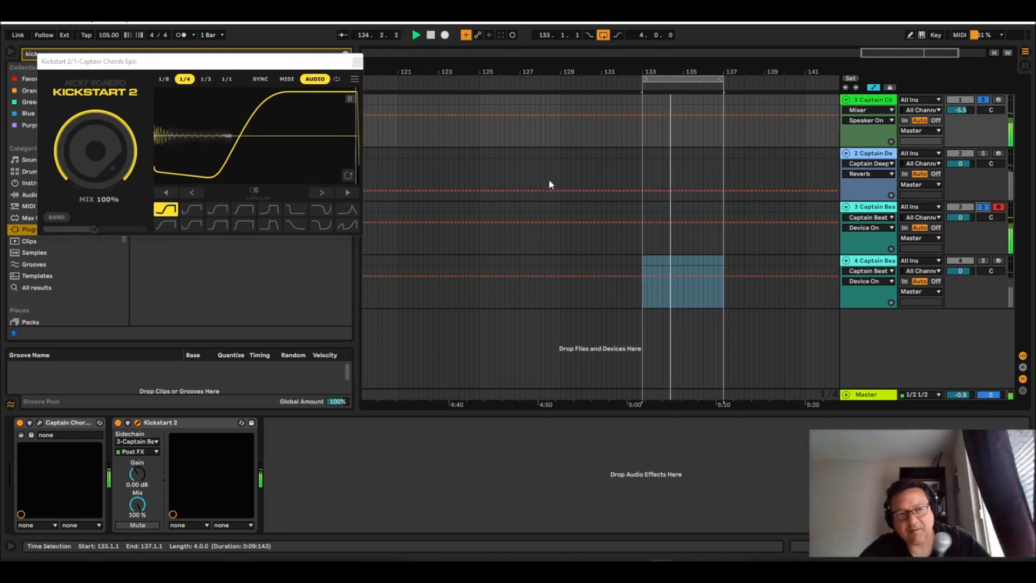
{"action": "mouse_move", "coordinate": [260, 150]}
{"action": "left_mouse_down"}
{"action": "mouse_move", "coordinate": [292, 149]}
{"action": "mouse_move", "coordinate": [248, 143]}
{"action": "left_mouse_up"}
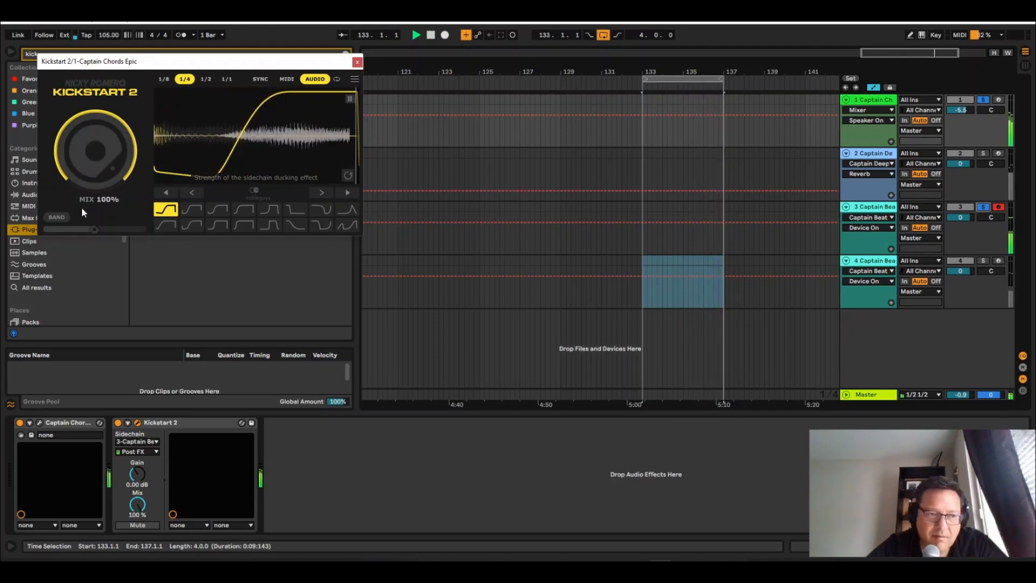
Enable the Band option in Kickstart 2, keep the mix at 100% and raise the band frequency after trying a low setting.
{"action": "left_click", "coordinate": [56, 217]}
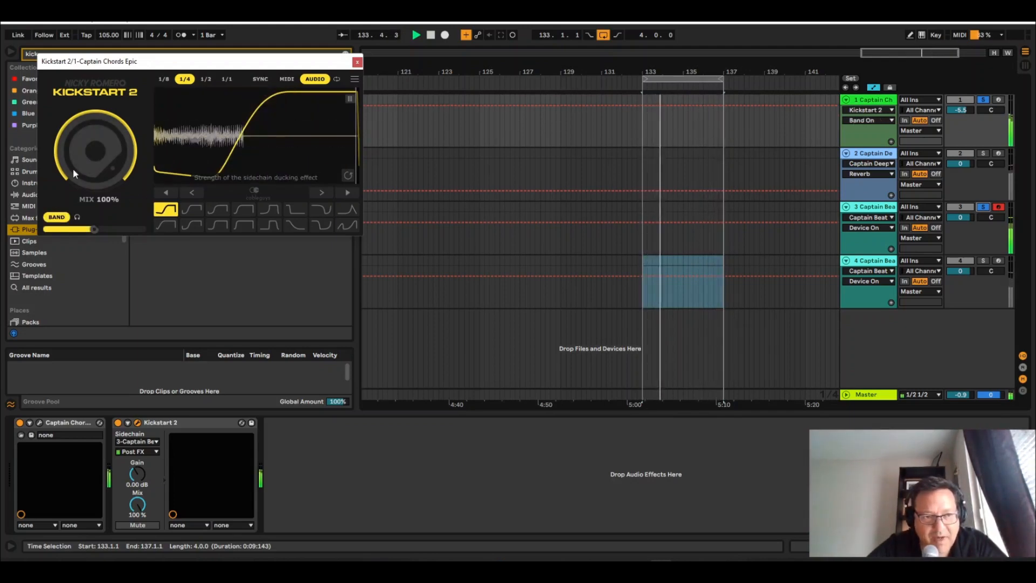
{"action": "left_click_drag", "start_coordinate": [101, 156], "coordinate": [101, 156]}
{"action": "left_click_drag", "start_coordinate": [101, 155], "coordinate": [101, 116]}
{"action": "left_click", "coordinate": [94, 229]}
{"action": "left_click_drag", "start_coordinate": [95, 229], "coordinate": [67, 231]}
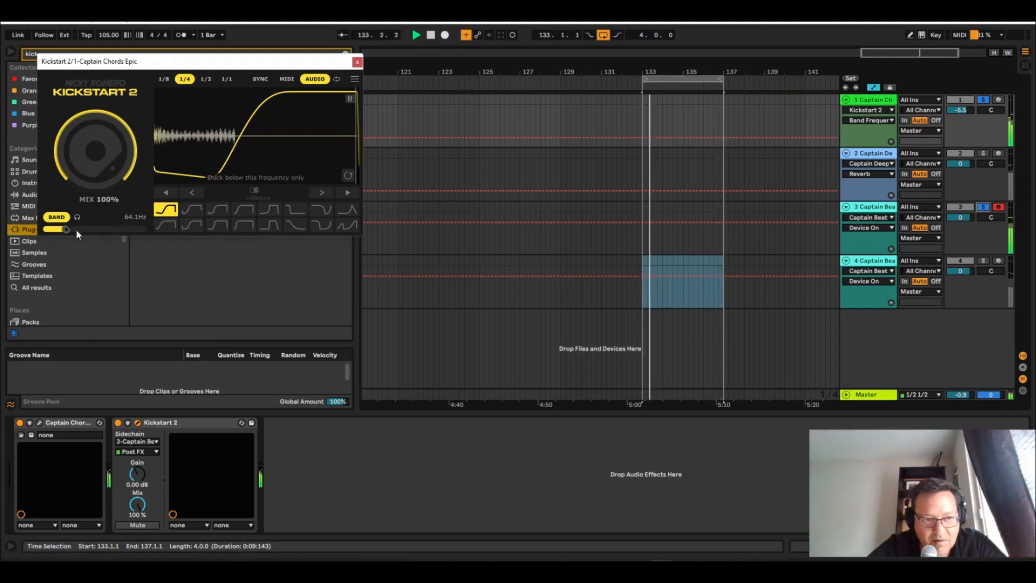
{"action": "left_click_drag", "start_coordinate": [76, 229], "coordinate": [124, 230]}
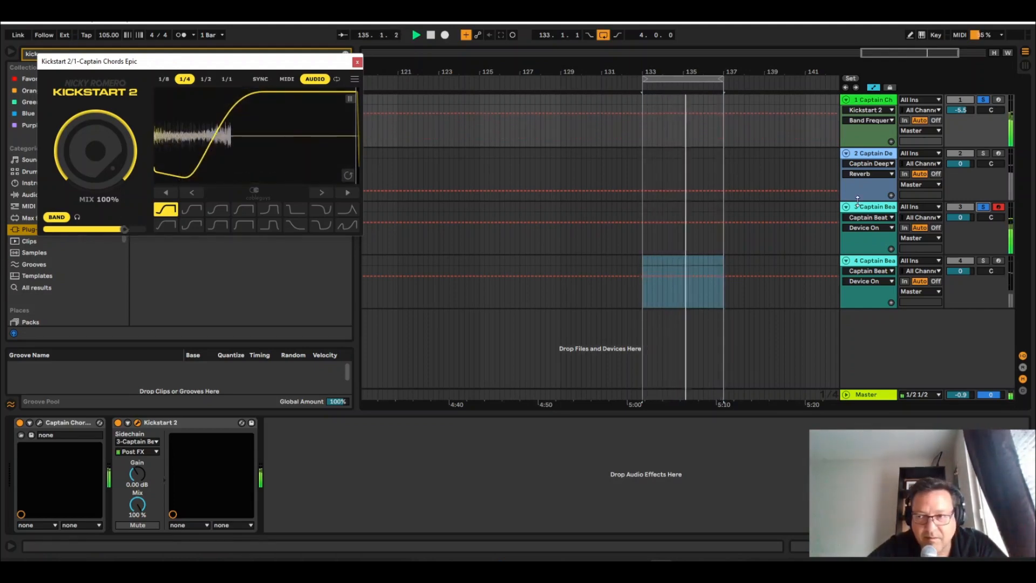
Clear the track solos to hear all tracks together and close the Kickstart 2 window.
{"action": "left_click", "coordinate": [985, 208]}
{"action": "left_click", "coordinate": [985, 209]}
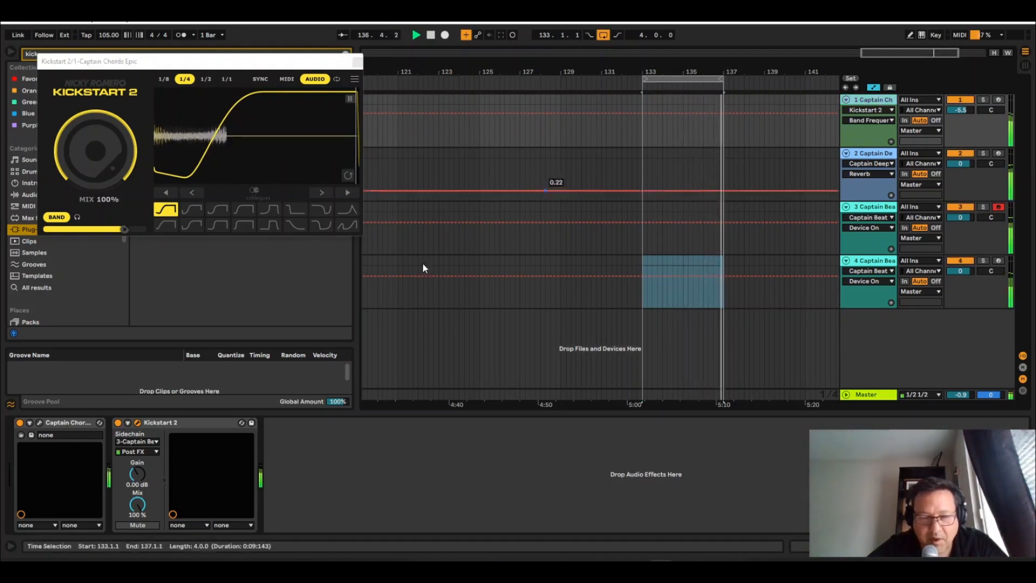
{"action": "left_click", "coordinate": [357, 62]}
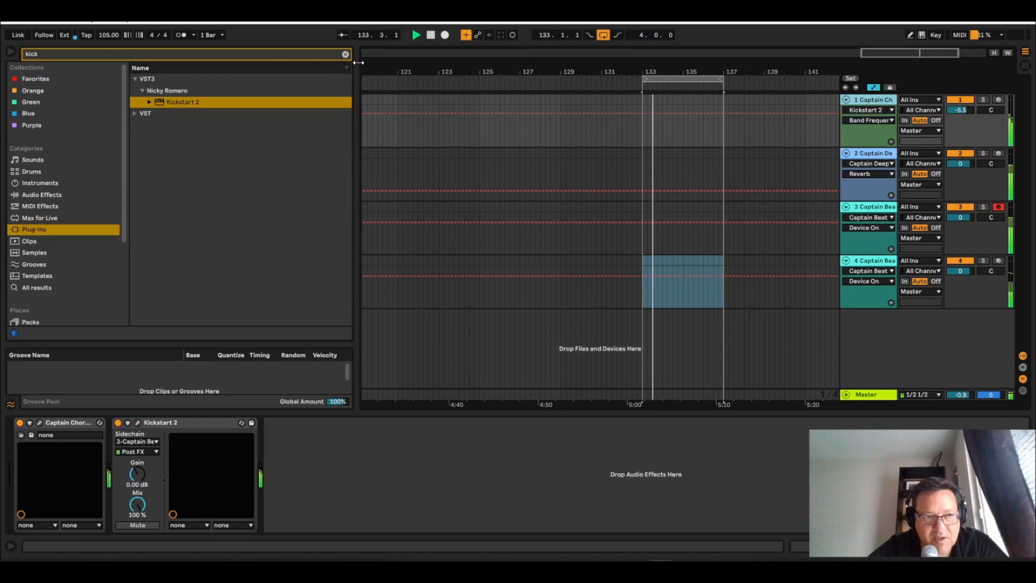
Copy the Kickstart 2 device with its sidechain settings from the chords track to the Captain Deep bass track.
{"action": "left_click", "coordinate": [210, 426]}
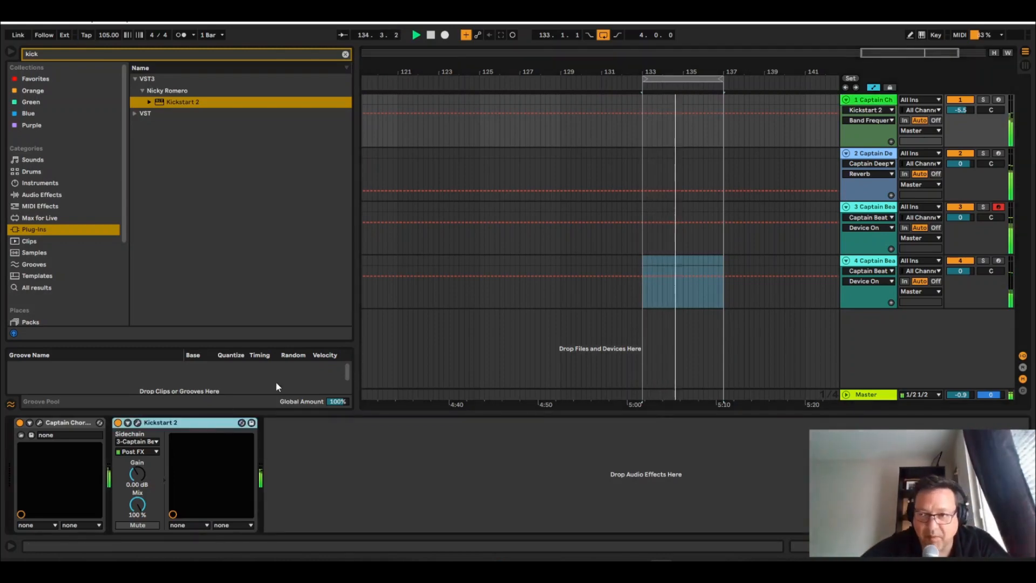
{"action": "left_click", "coordinate": [730, 195]}
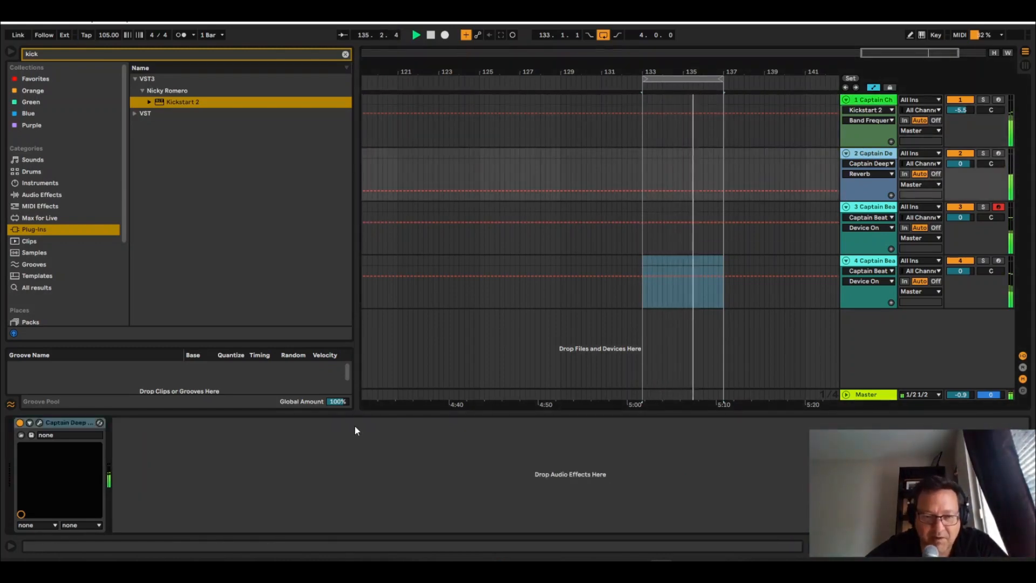
{"action": "left_click", "coordinate": [342, 440]}
{"action": "key", "text": "ctrl+v"}
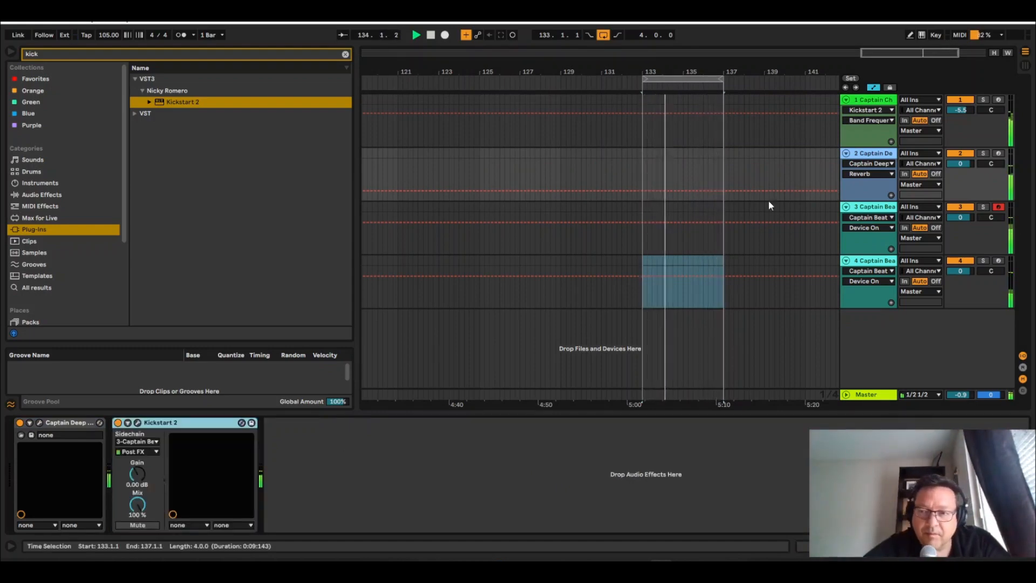
Audition the 808 and California Kit drum kits on the track 4 Captain Beat Epic, and load the Drum and Bass kit.
{"action": "left_click", "coordinate": [877, 263]}
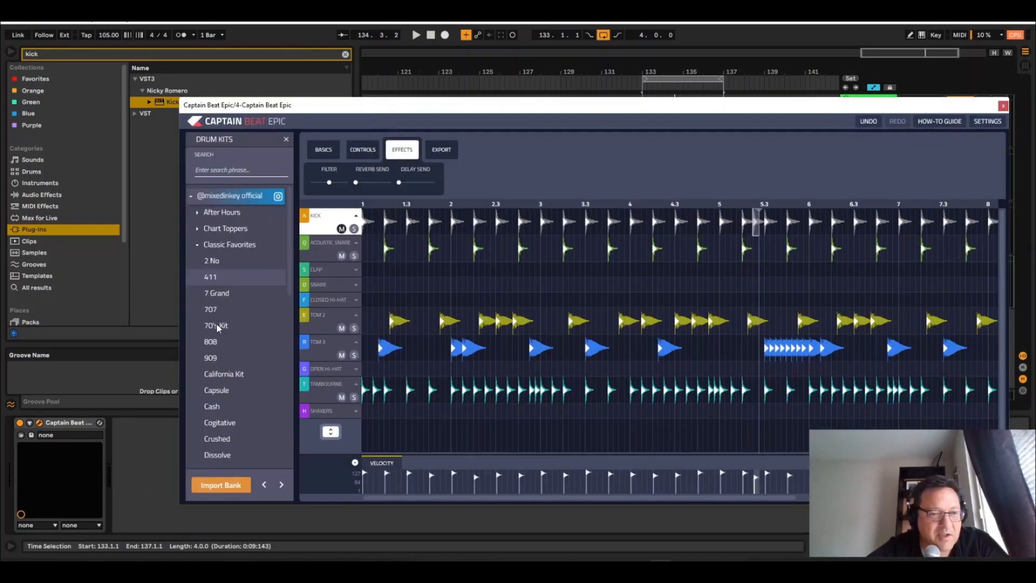
{"action": "left_click", "coordinate": [217, 345]}
{"action": "key", "text": "space"}
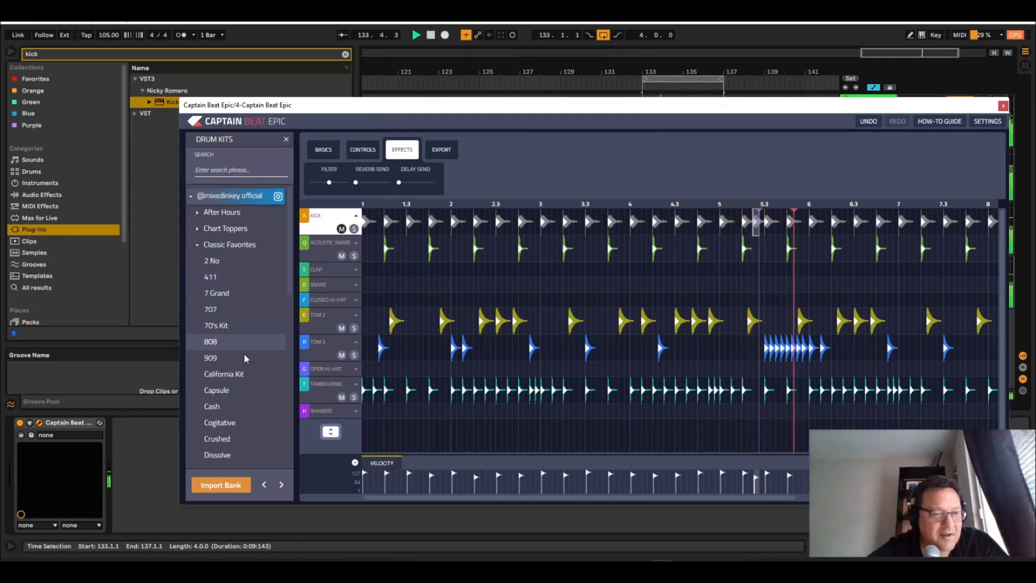
{"action": "left_click", "coordinate": [238, 372]}
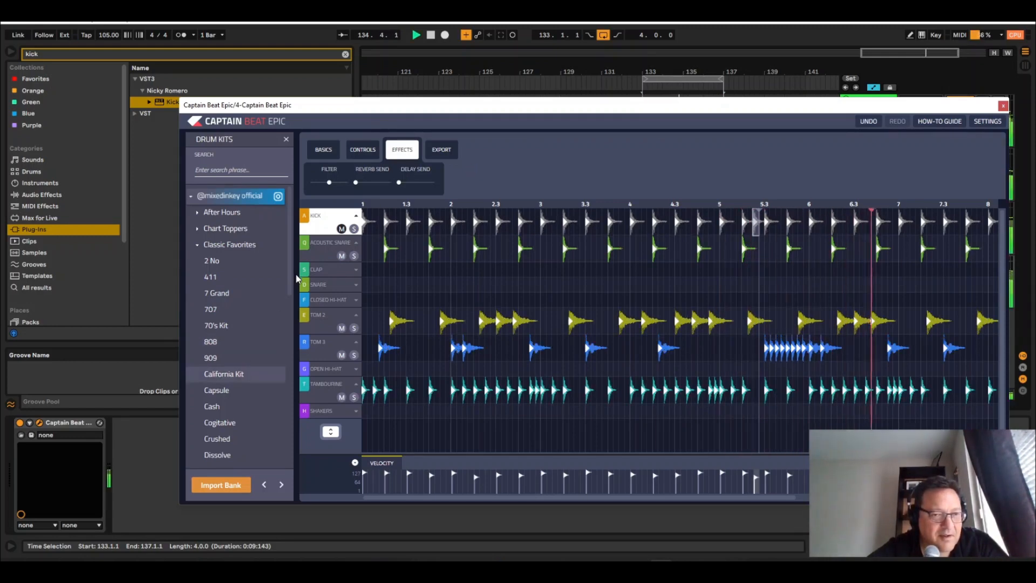
{"action": "left_click_drag", "start_coordinate": [290, 290], "coordinate": [289, 372]}
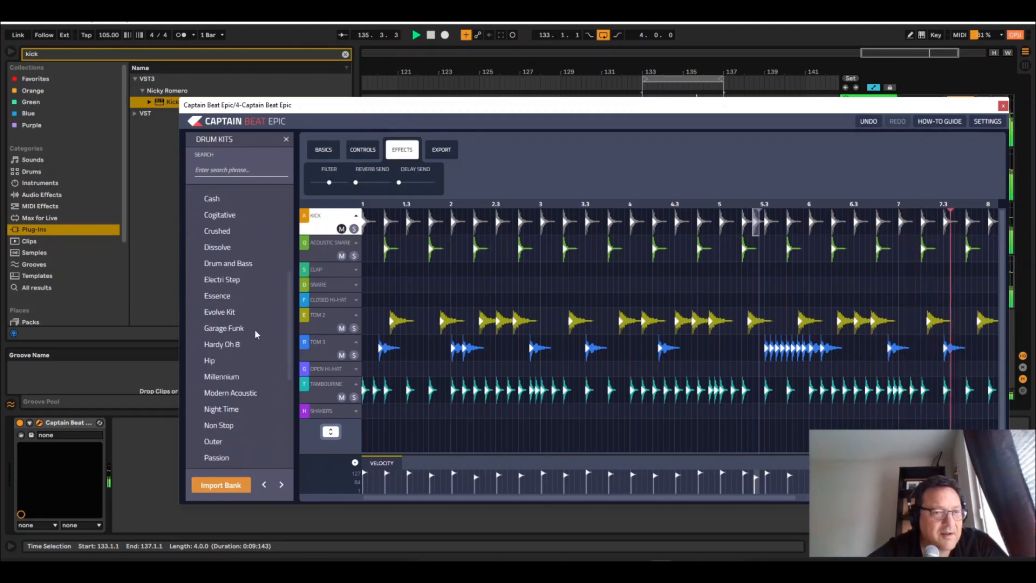
{"action": "left_click", "coordinate": [229, 264]}
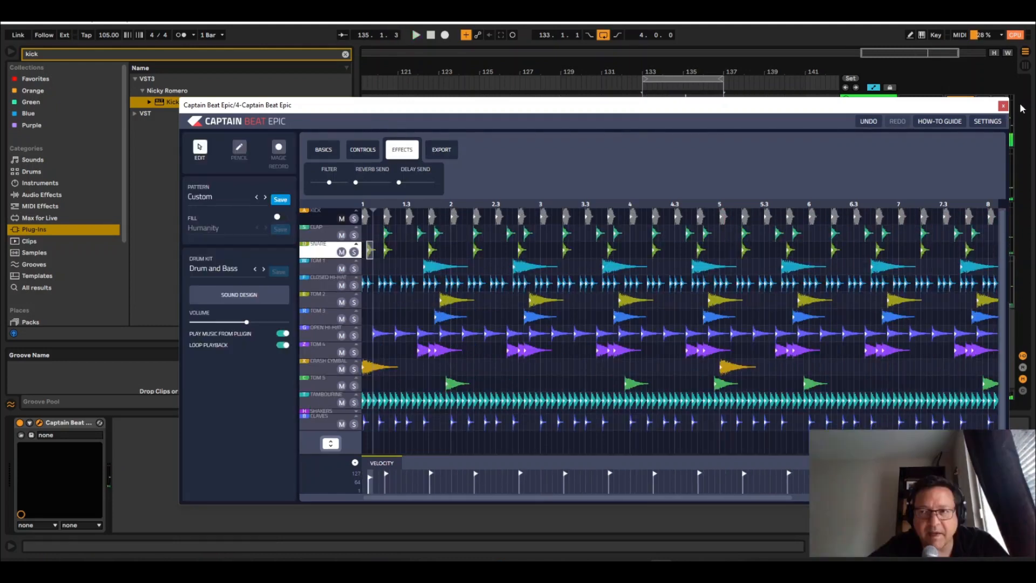
{"action": "left_click", "coordinate": [1002, 105]}
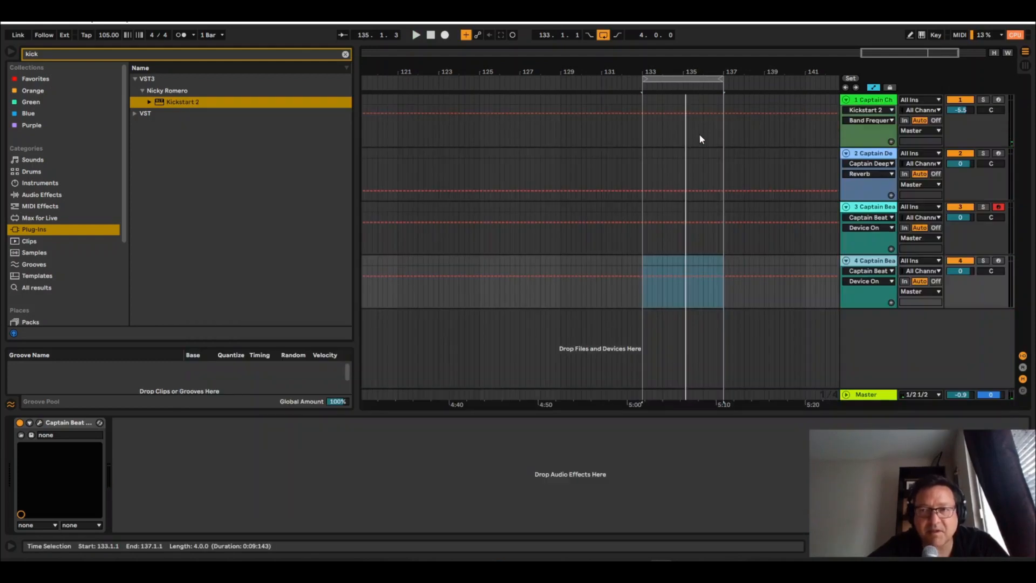